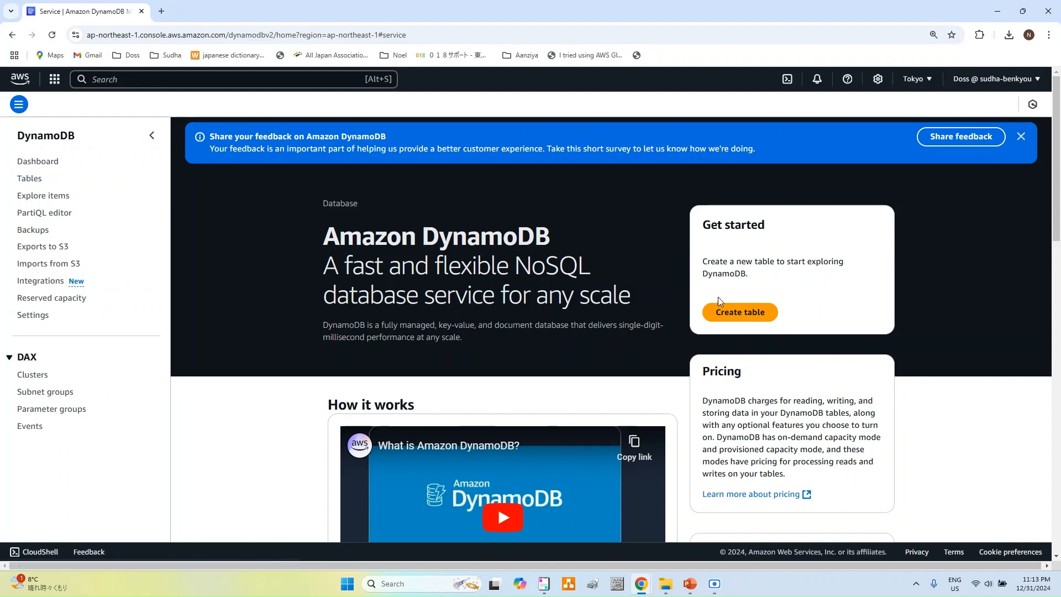
Step: Start a new table and name it CustomerContact, copied from the notes
{"action": "left_click", "coordinate": [735, 313]}
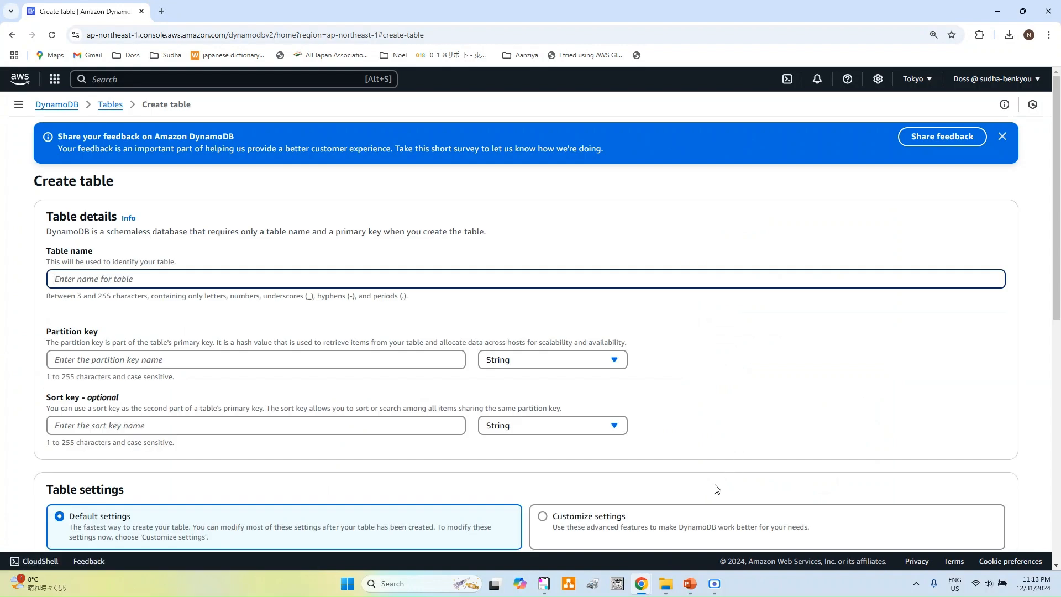
{"action": "left_click", "coordinate": [544, 583]}
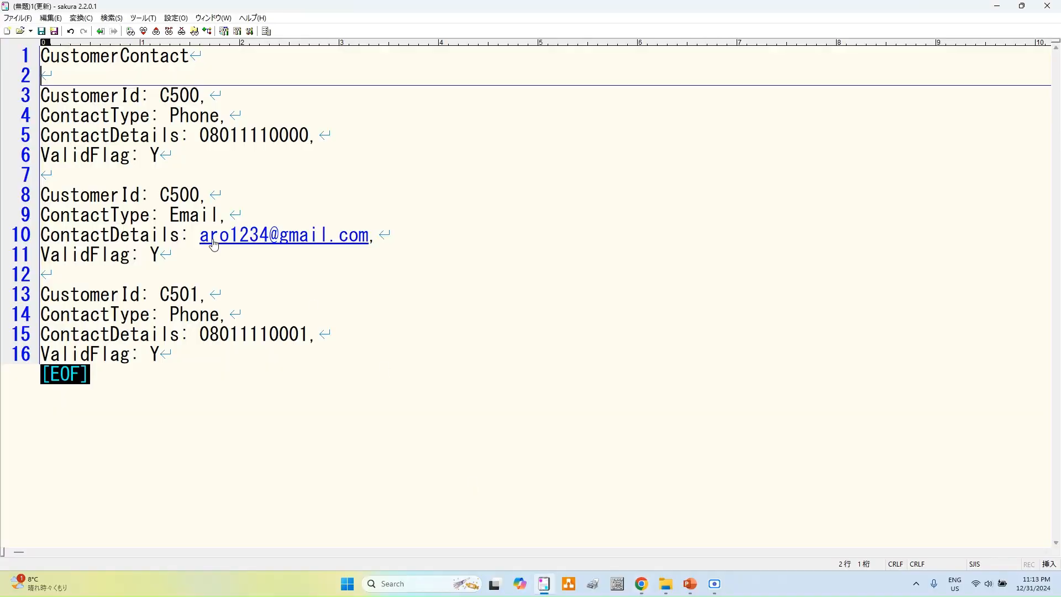
{"action": "double_click", "coordinate": [62, 55]}
{"action": "key", "text": "ctrl+c"}
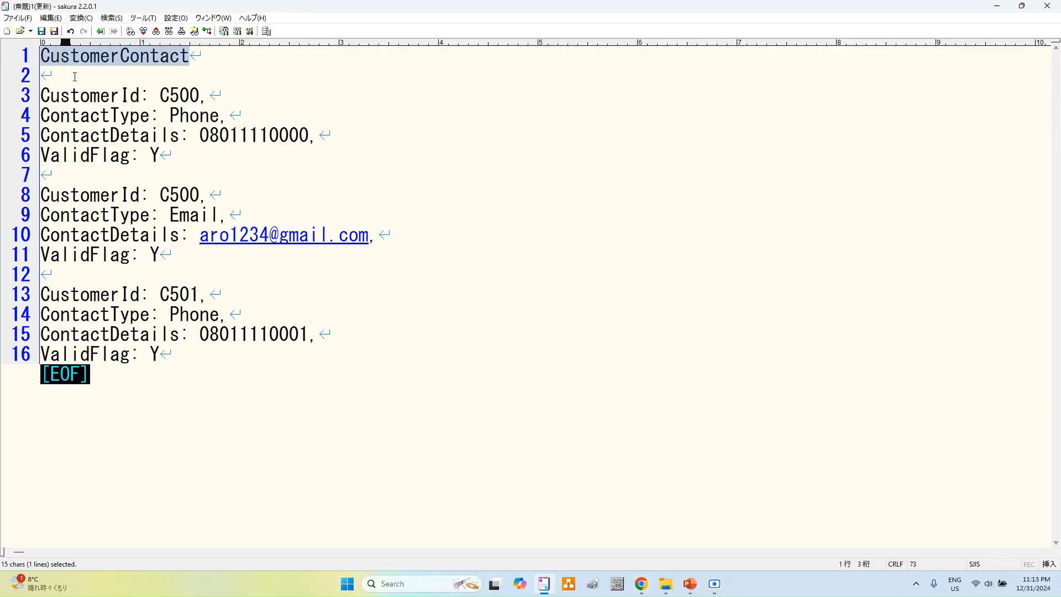
{"action": "key", "text": "alt+Tab"}
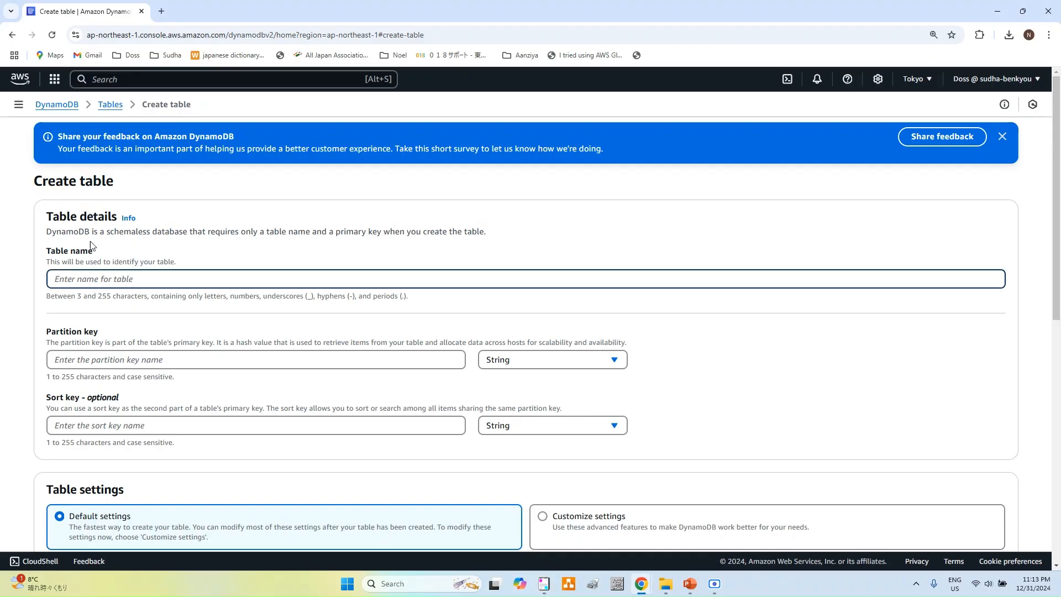
{"action": "key", "text": "ctrl+v"}
{"action": "scroll", "coordinate": [112, 254], "scroll_direction": "down", "scroll_amount": 1}
{"action": "scroll", "coordinate": [112, 254], "scroll_direction": "down", "scroll_amount": 2}
Step: Set the partition key to CustomerId with type String
{"action": "left_click", "coordinate": [112, 249]}
{"action": "key", "text": "alt+Tab"}
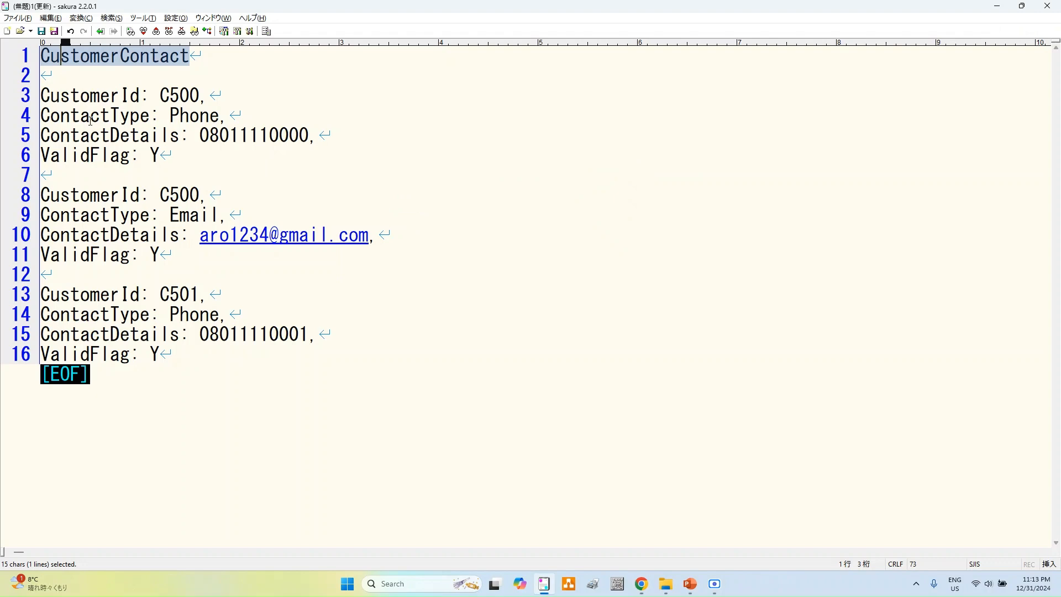
{"action": "double_click", "coordinate": [66, 96]}
{"action": "key", "text": "ctrl+c"}
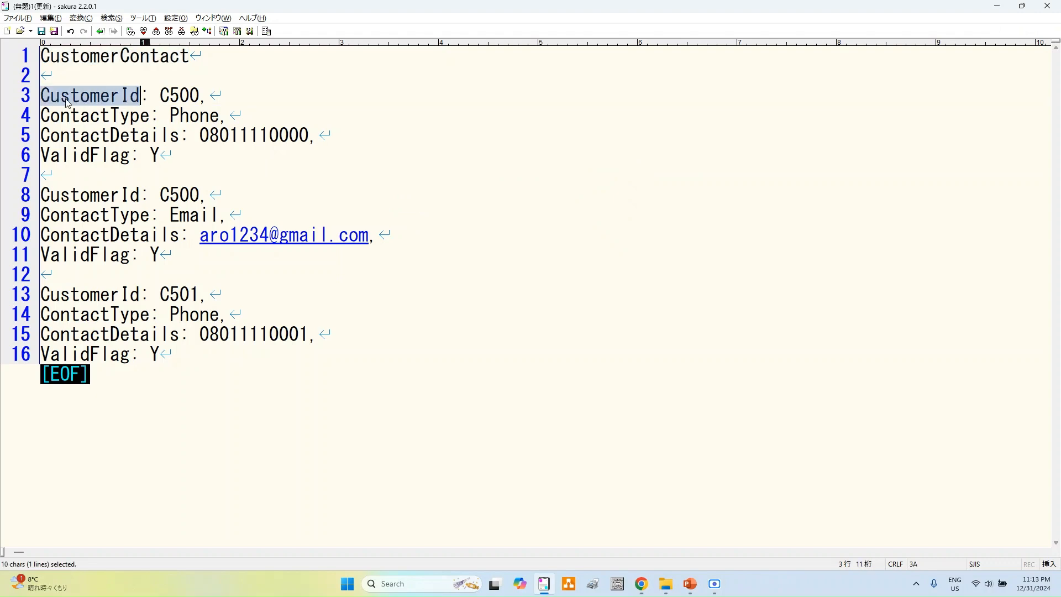
{"action": "key", "text": "alt+Tab"}
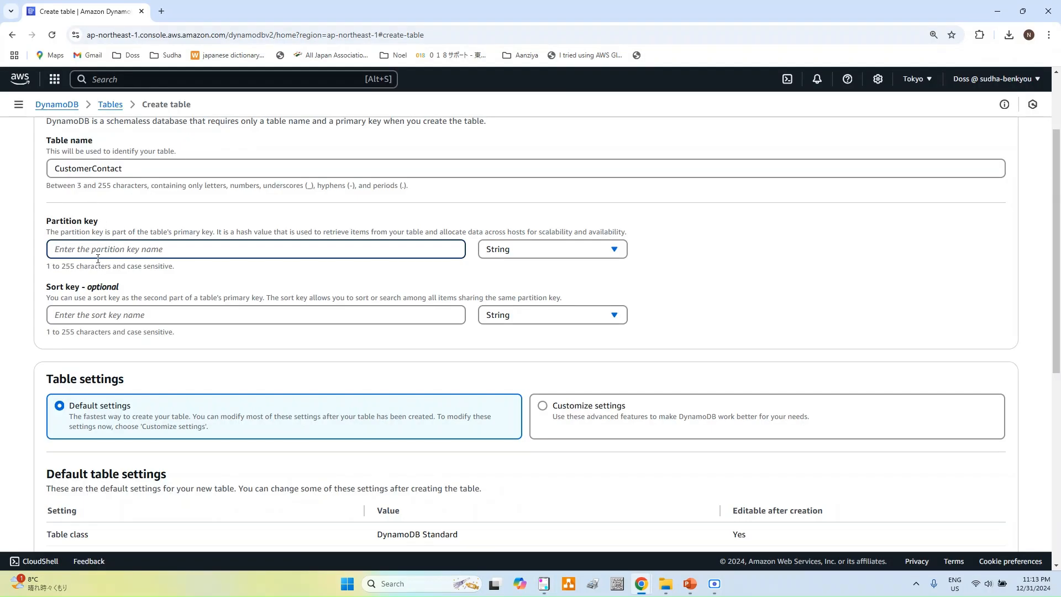
{"action": "key", "text": "ctrl+v"}
{"action": "left_click", "coordinate": [561, 257]}
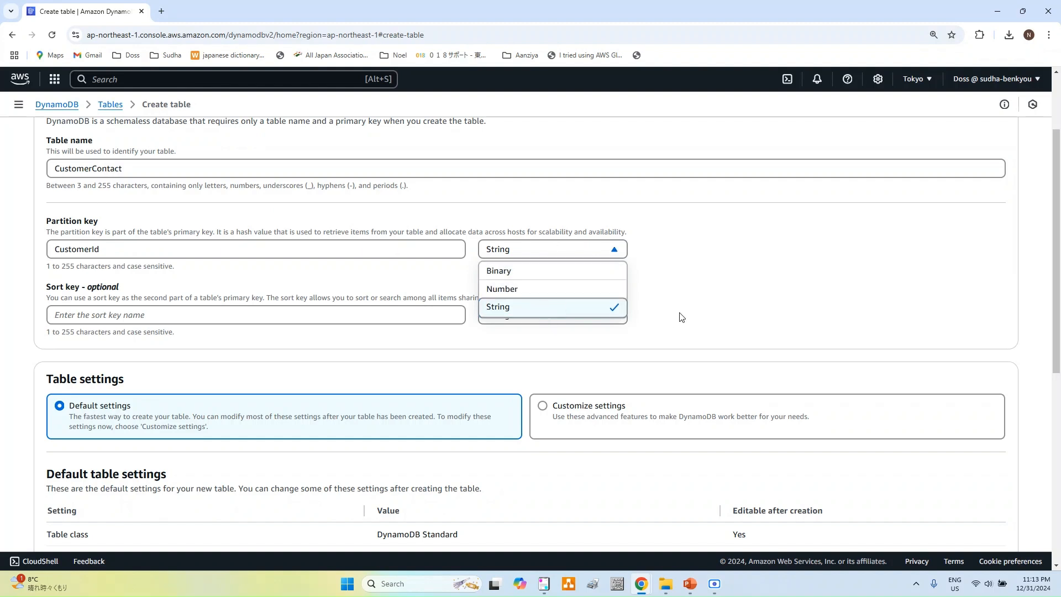
{"action": "left_click", "coordinate": [663, 309]}
Step: Set the sort key to ContactType, copied from the notes
{"action": "left_click", "coordinate": [382, 319]}
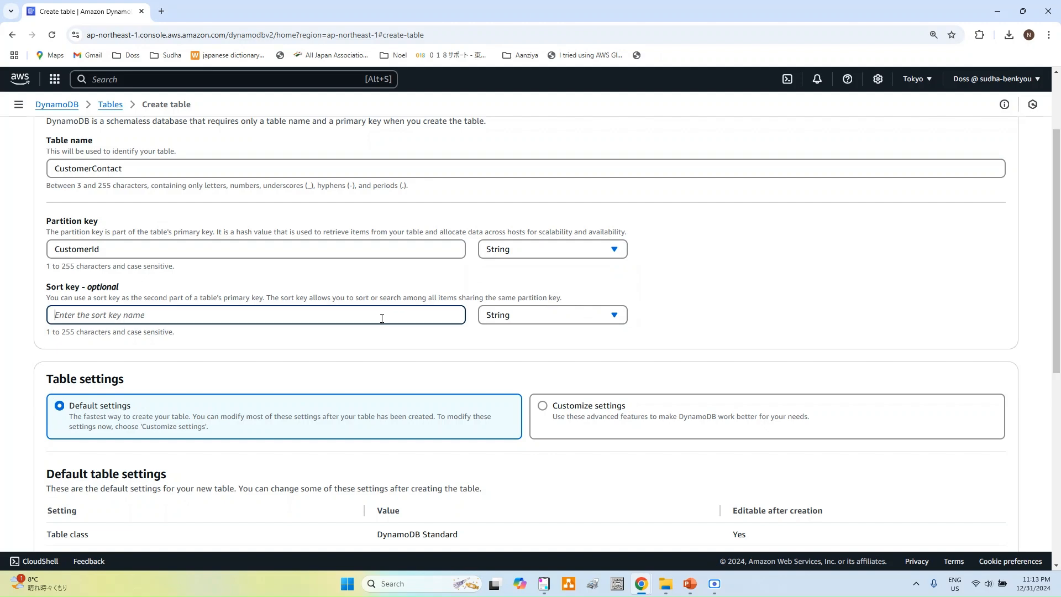
{"action": "key", "text": "alt+Tab"}
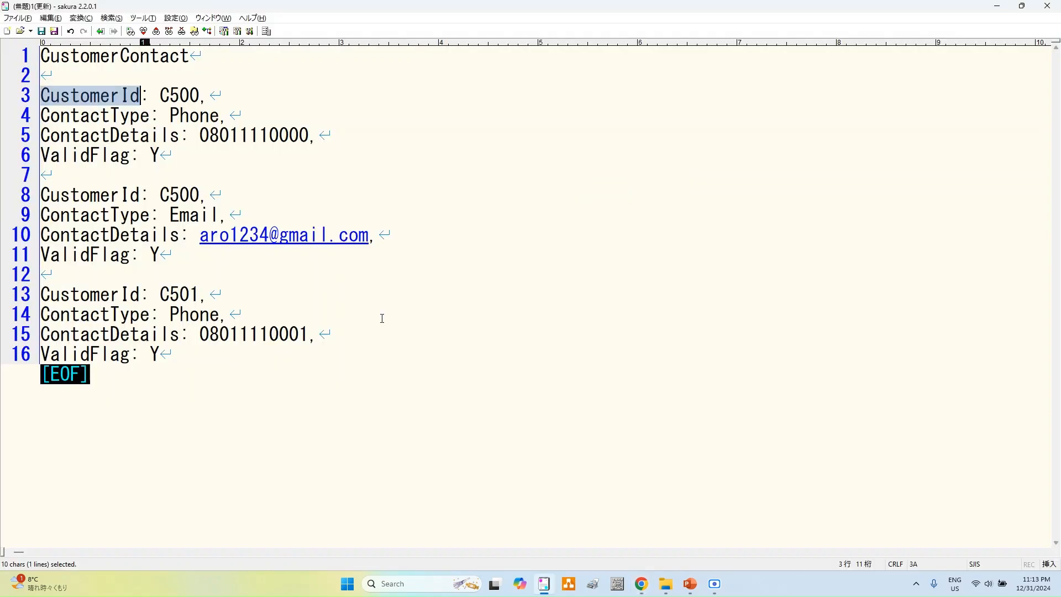
{"action": "double_click", "coordinate": [104, 116]}
{"action": "key", "text": "ctrl+c"}
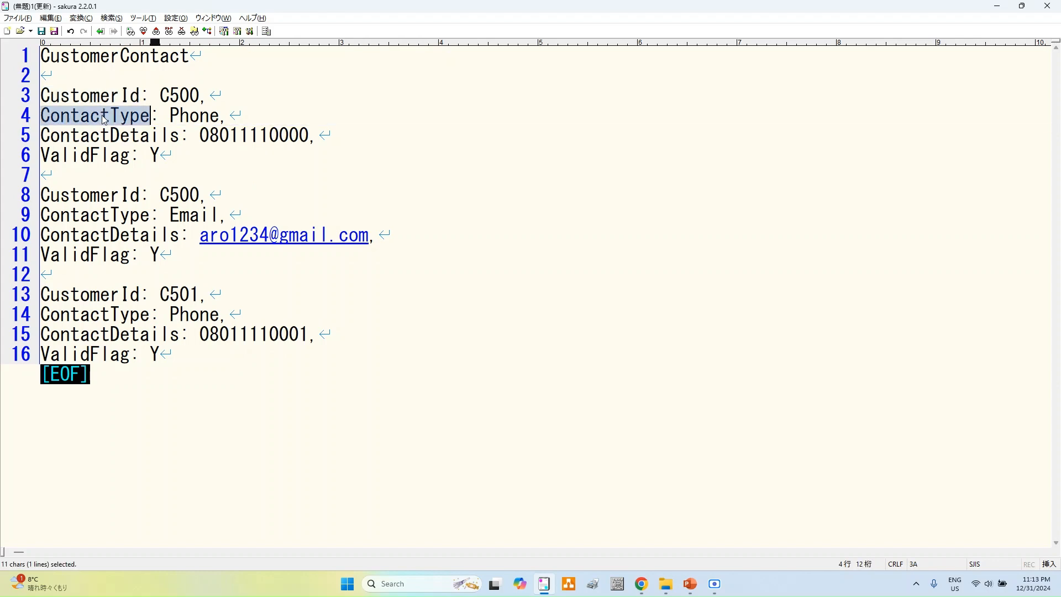
{"action": "key", "text": "alt+Tab"}
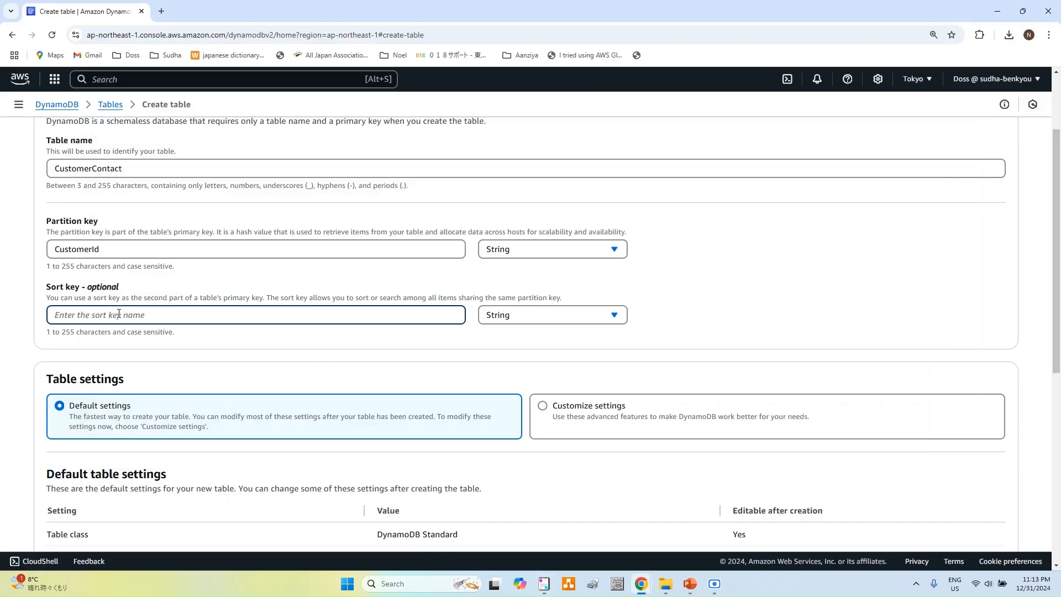
{"action": "key", "text": "ctrl+v"}
{"action": "scroll", "coordinate": [723, 306], "scroll_direction": "down", "scroll_amount": 1}
Step: Switch the table to Customize settings and expand the Capacity calculator
{"action": "scroll", "coordinate": [724, 306], "scroll_direction": "down", "scroll_amount": 4}
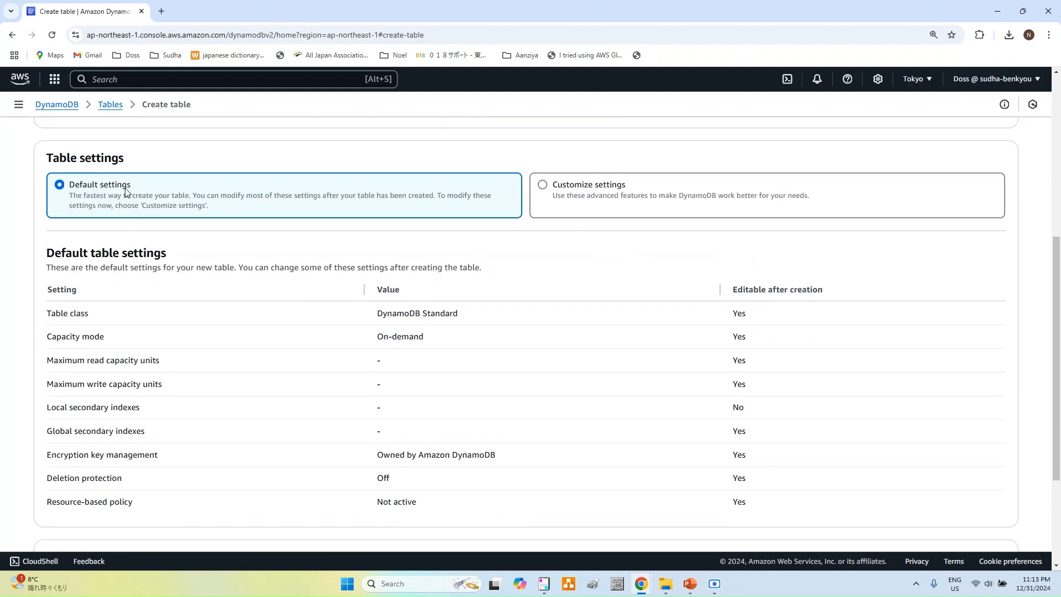
{"action": "left_click", "coordinate": [543, 186]}
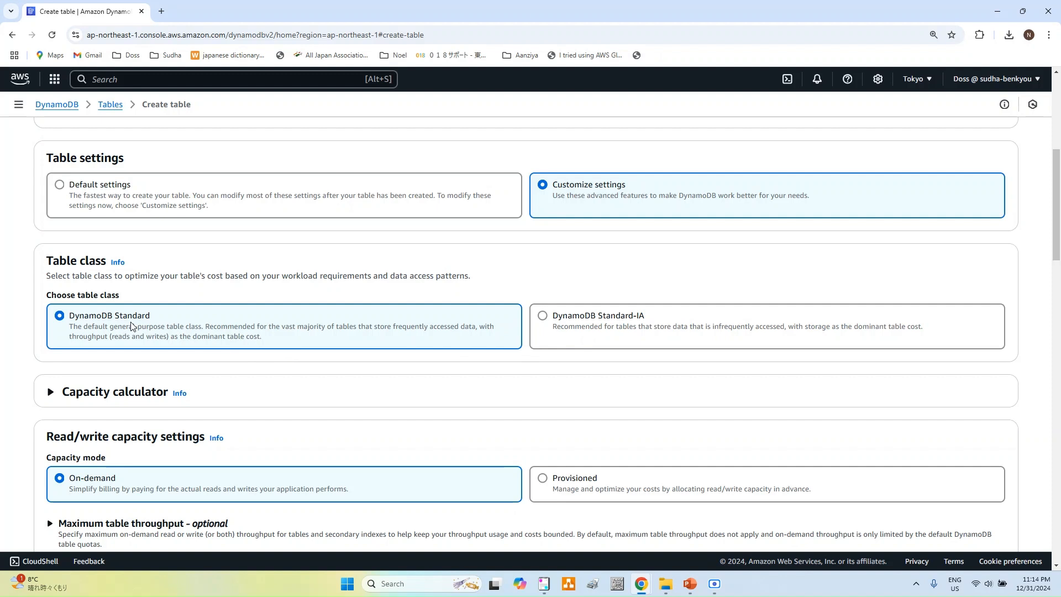
{"action": "scroll", "coordinate": [131, 326], "scroll_direction": "down", "scroll_amount": 2}
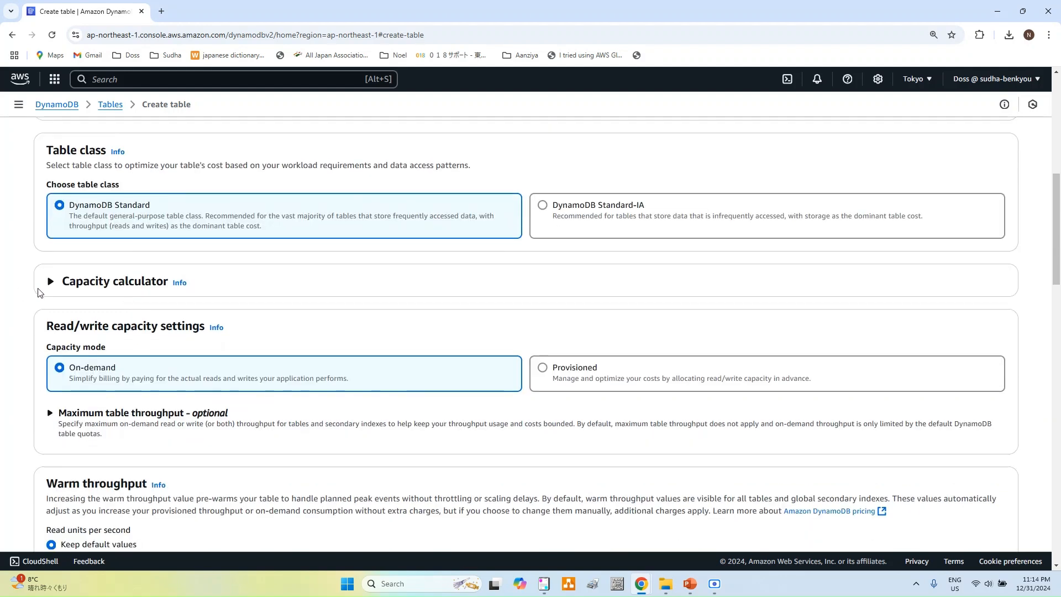
{"action": "left_click", "coordinate": [54, 283]}
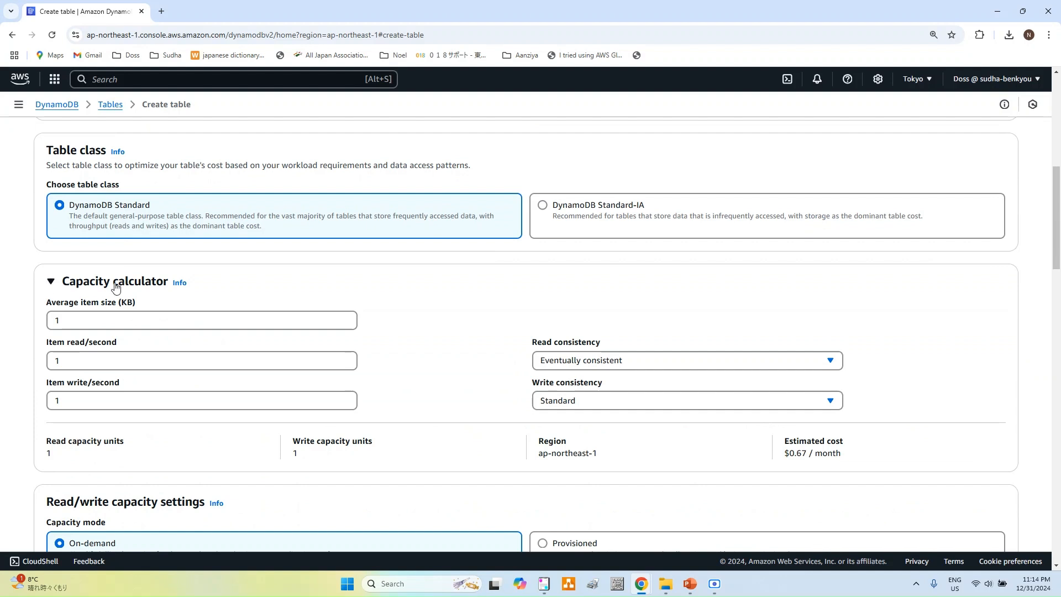
{"action": "scroll", "coordinate": [222, 311], "scroll_direction": "down", "scroll_amount": 1}
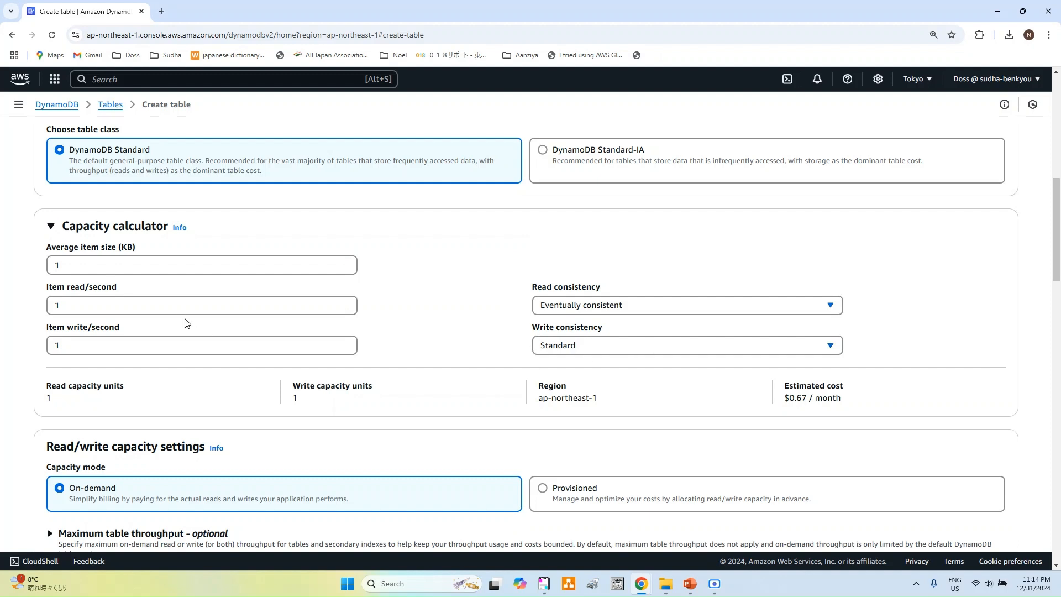
Step: Set average item size to 1 KB, keep eventually consistent reads, and review write consistency
{"action": "left_click", "coordinate": [140, 262]}
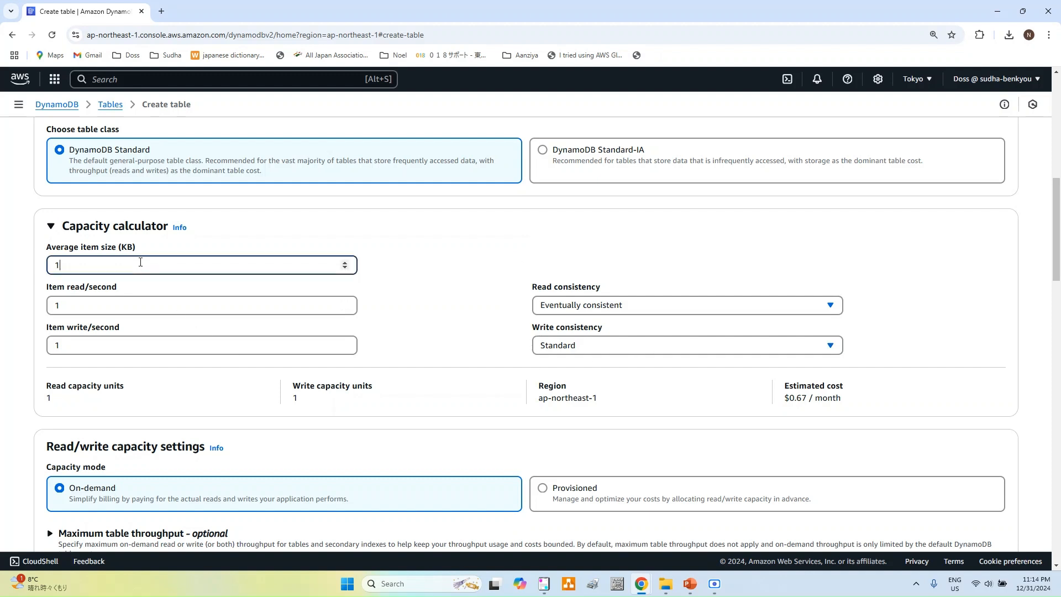
{"action": "key", "text": "BackSpace"}
{"action": "type", "text": "1"}
{"action": "left_click", "coordinate": [601, 311]}
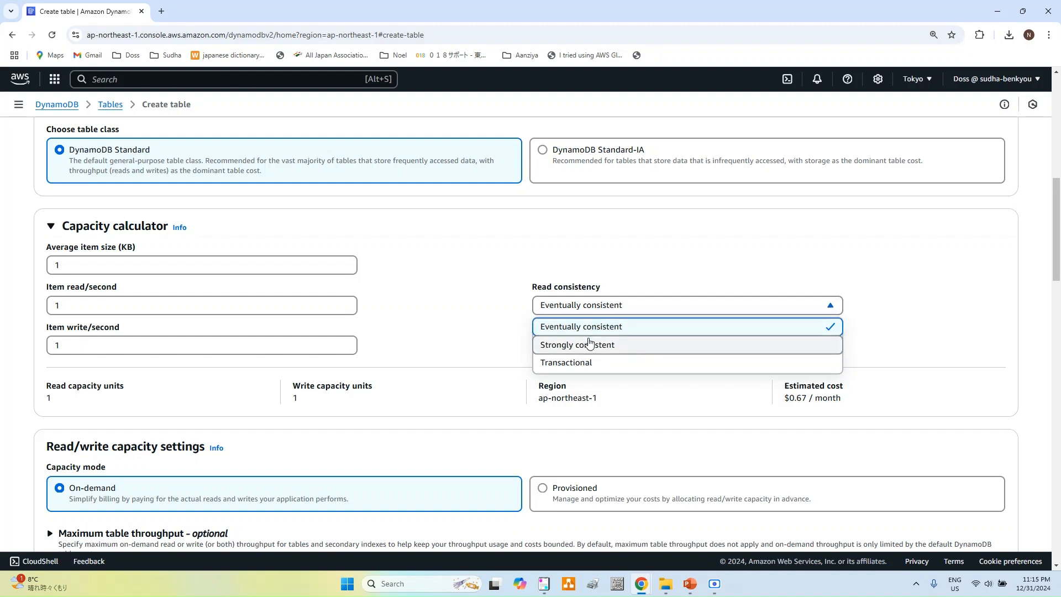
{"action": "left_click", "coordinate": [884, 301]}
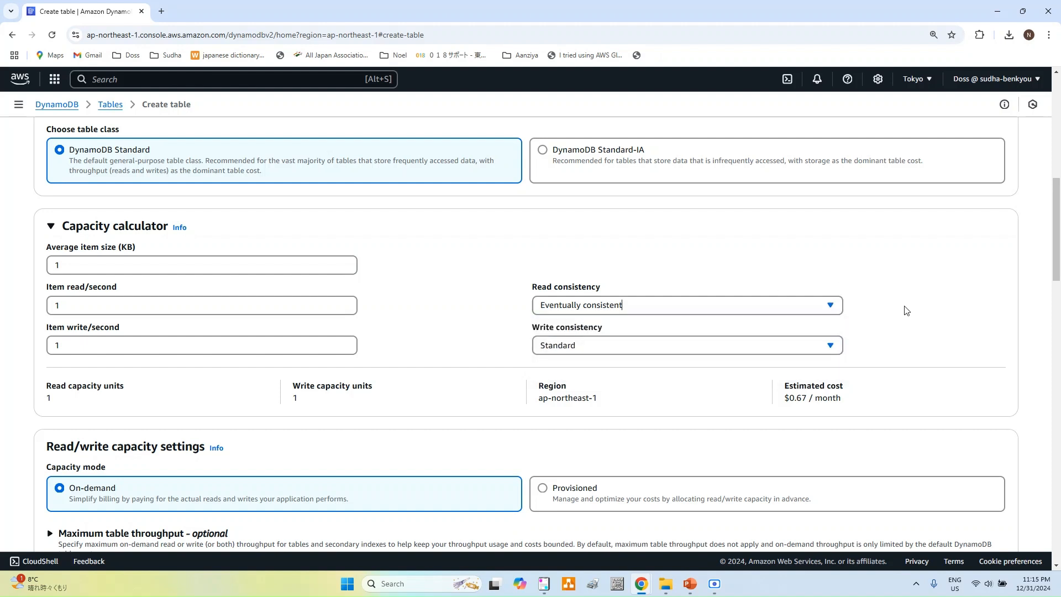
{"action": "left_click", "coordinate": [745, 345]}
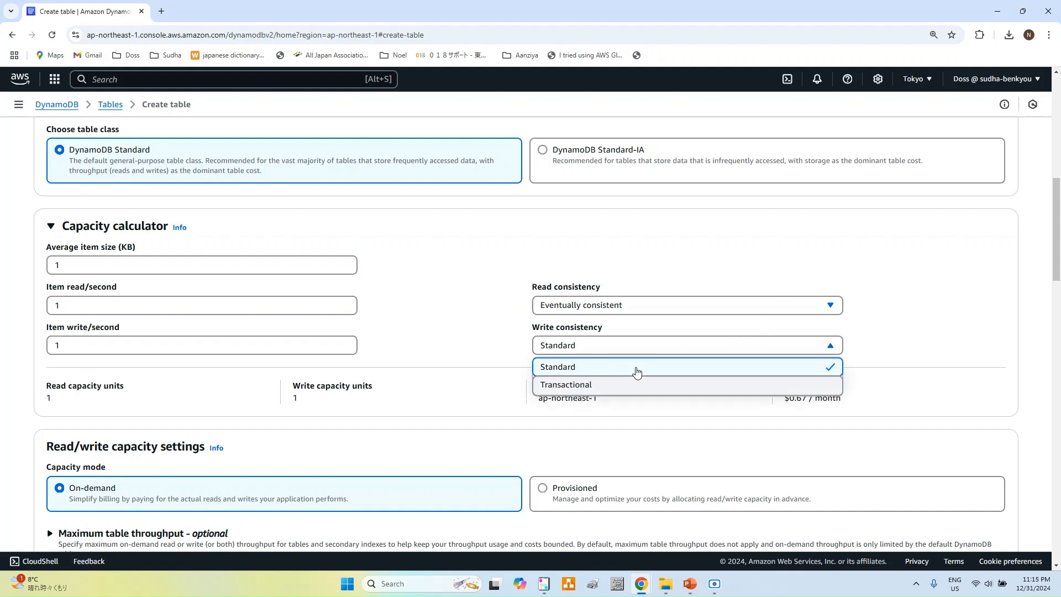
{"action": "scroll", "coordinate": [883, 333], "scroll_direction": "down", "scroll_amount": 4}
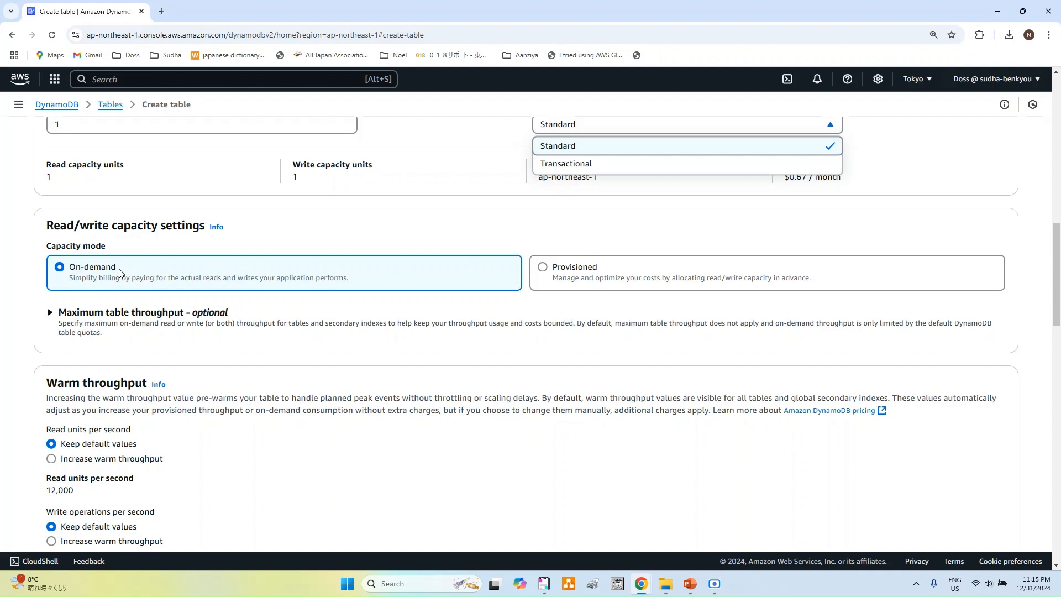
Step: Use Provisioned capacity mode with auto scaling off for read and write capacity
{"action": "left_click", "coordinate": [559, 272]}
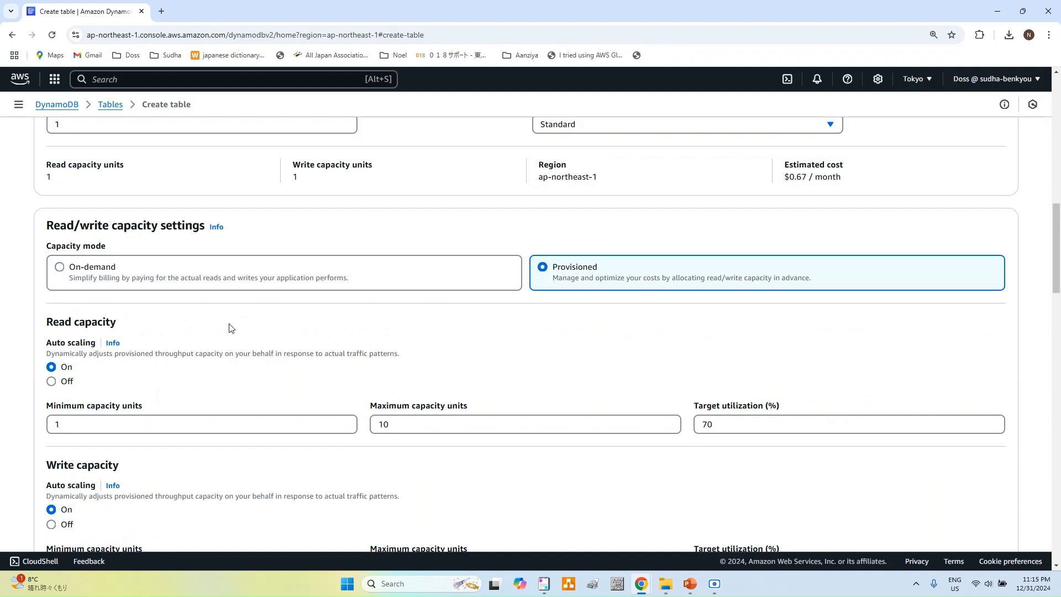
{"action": "scroll", "coordinate": [232, 329], "scroll_direction": "down", "scroll_amount": 2}
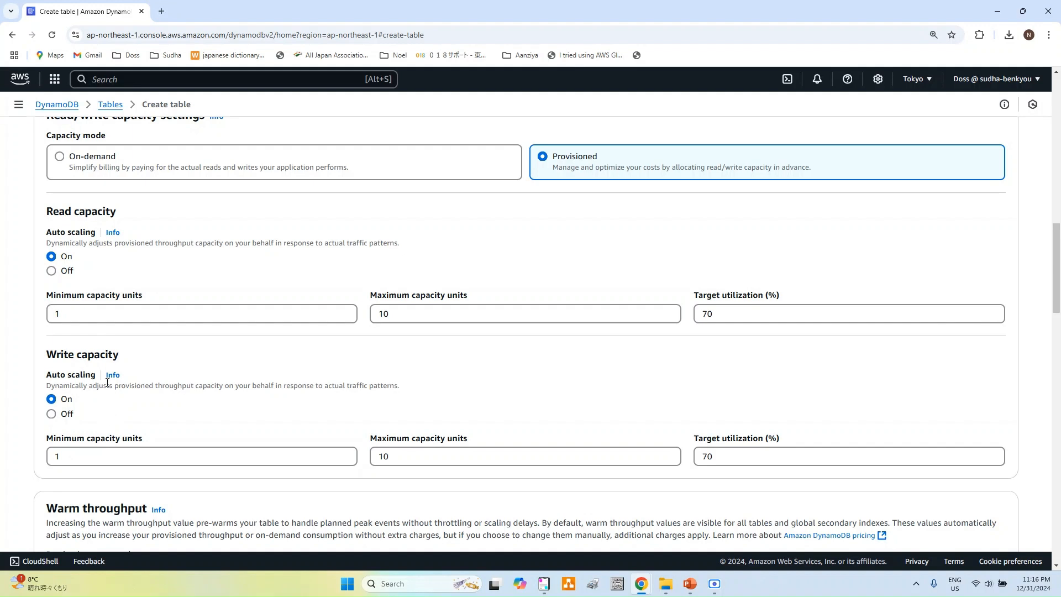
{"action": "left_click", "coordinate": [63, 273]}
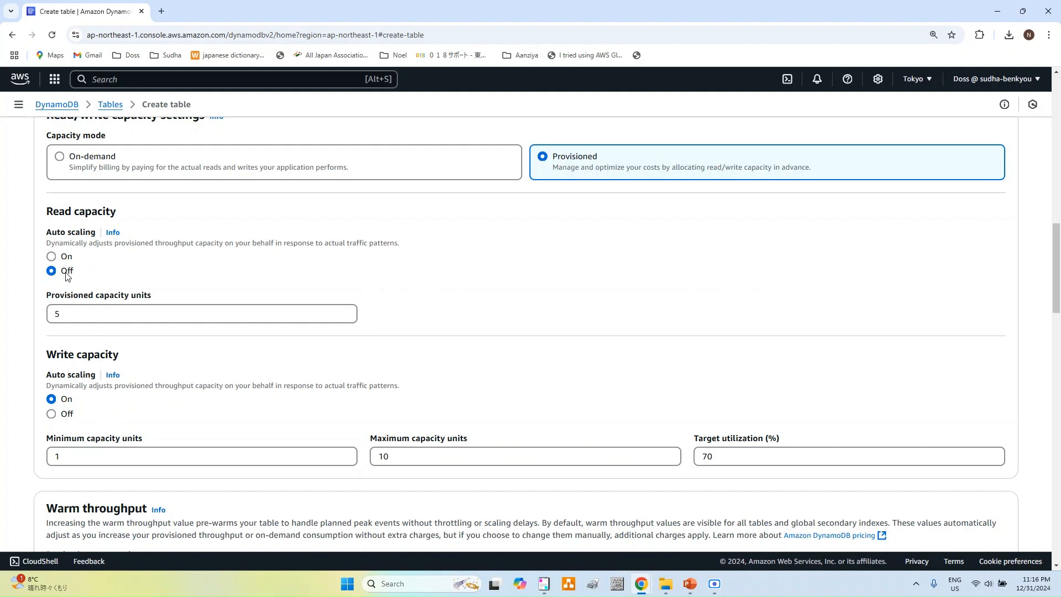
{"action": "scroll", "coordinate": [227, 327], "scroll_direction": "down", "scroll_amount": 2}
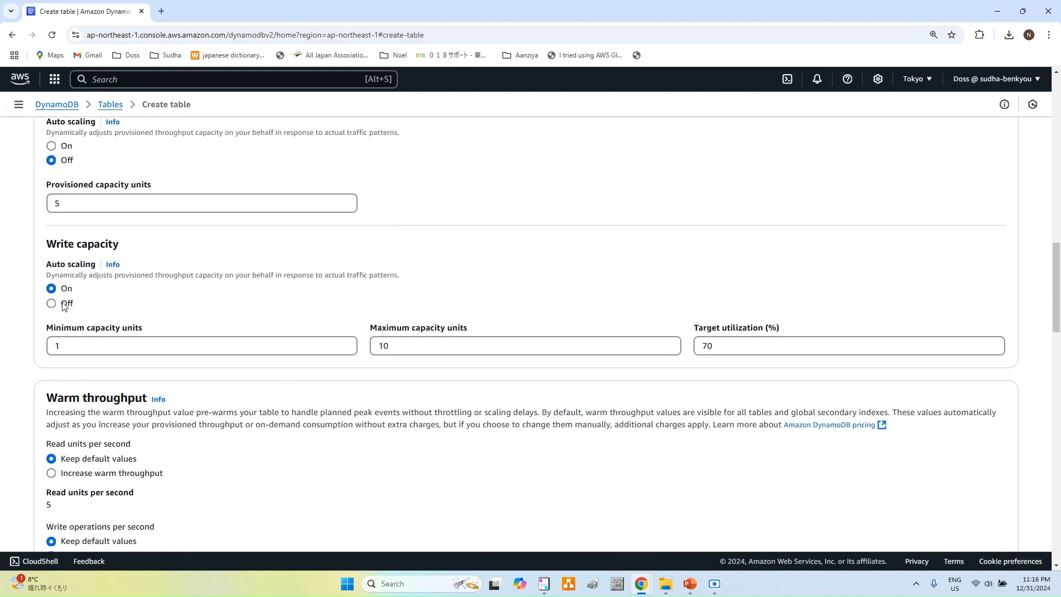
{"action": "left_click", "coordinate": [67, 303]}
Step: Submit the CustomerContact table for creation
{"action": "scroll", "coordinate": [226, 278], "scroll_direction": "down", "scroll_amount": 4}
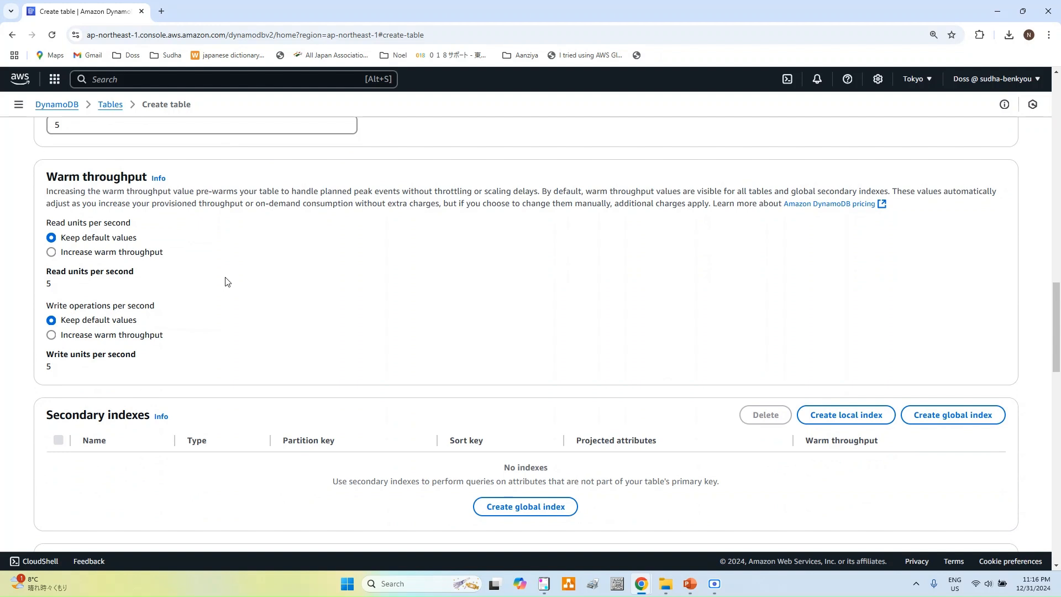
{"action": "scroll", "coordinate": [226, 282], "scroll_direction": "down", "scroll_amount": 2}
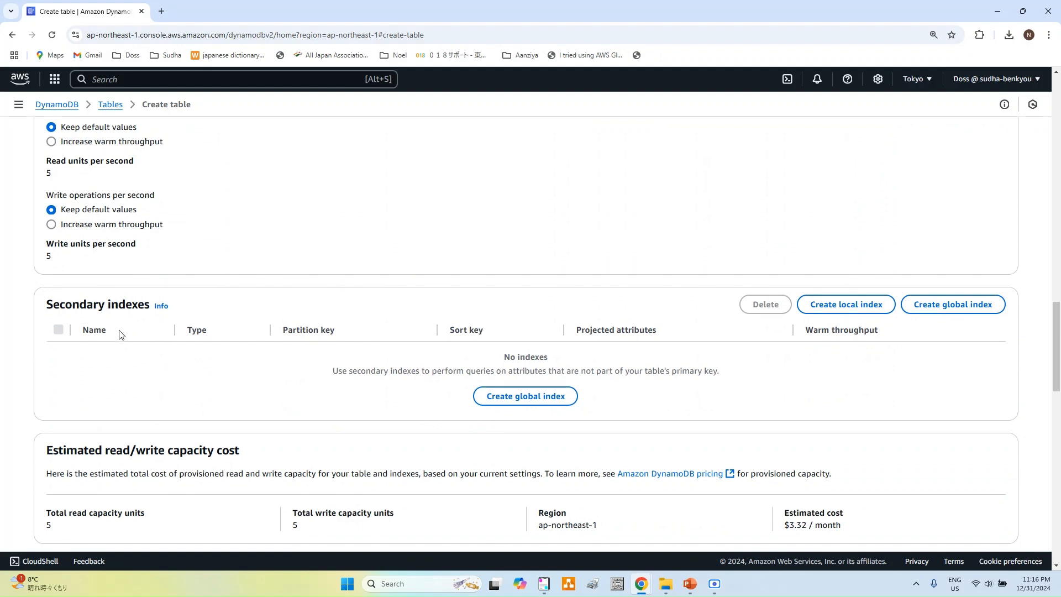
{"action": "scroll", "coordinate": [367, 351], "scroll_direction": "down", "scroll_amount": 5}
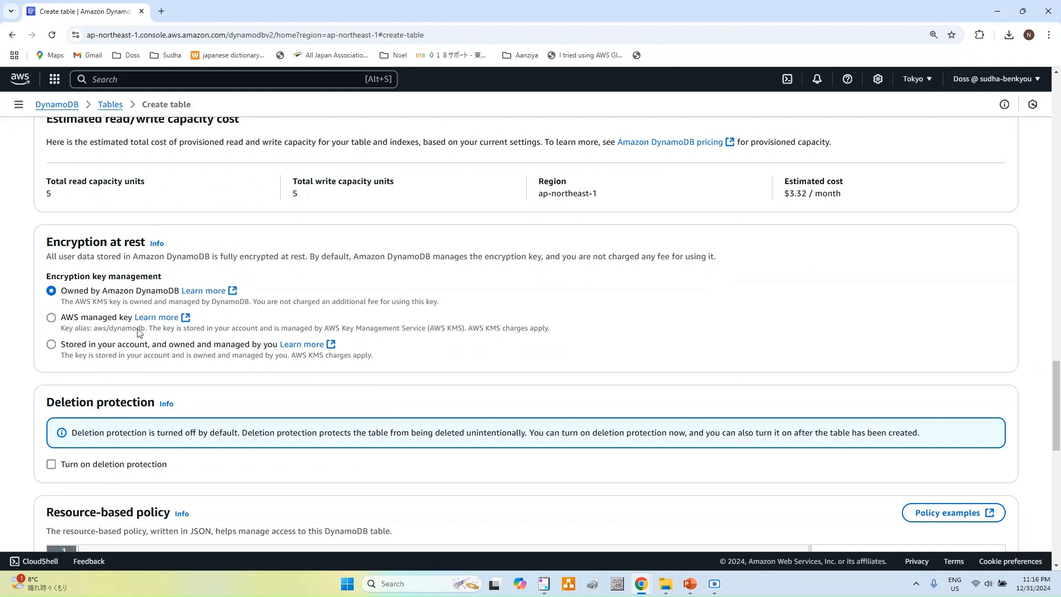
{"action": "scroll", "coordinate": [139, 333], "scroll_direction": "down", "scroll_amount": 3}
{"action": "scroll", "coordinate": [139, 333], "scroll_direction": "down", "scroll_amount": 8}
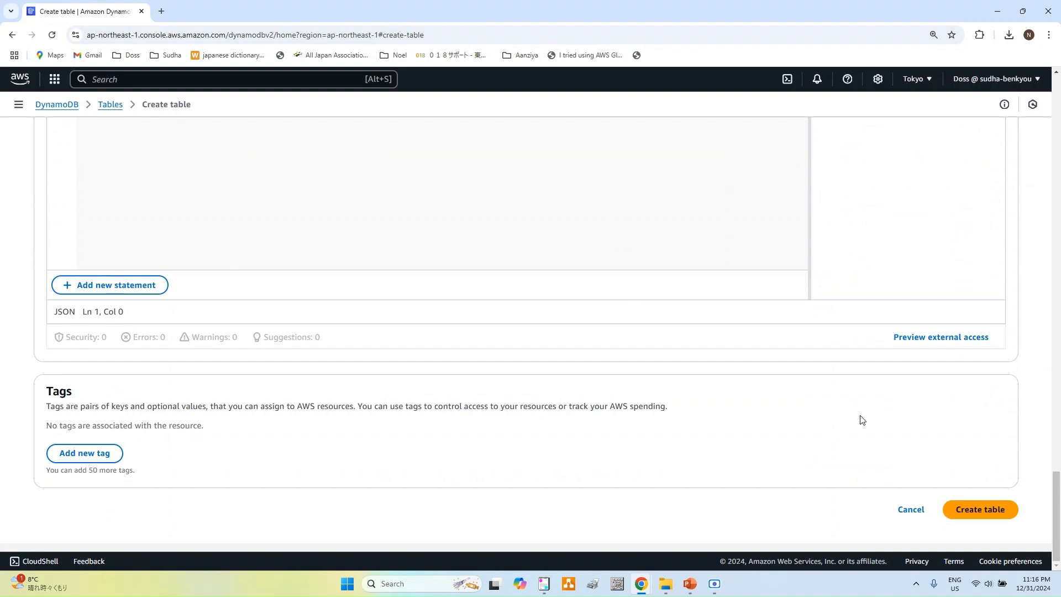
{"action": "left_click", "coordinate": [970, 511]}
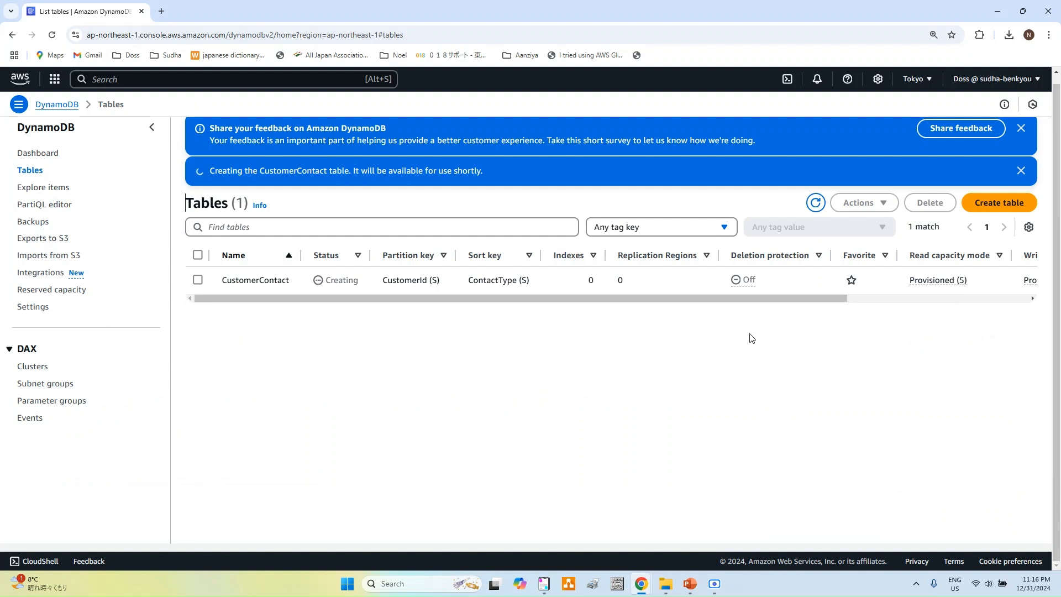
Step: Select CustomerContact in the Tables list and choose Explore items from Actions
{"action": "left_click", "coordinate": [199, 280]}
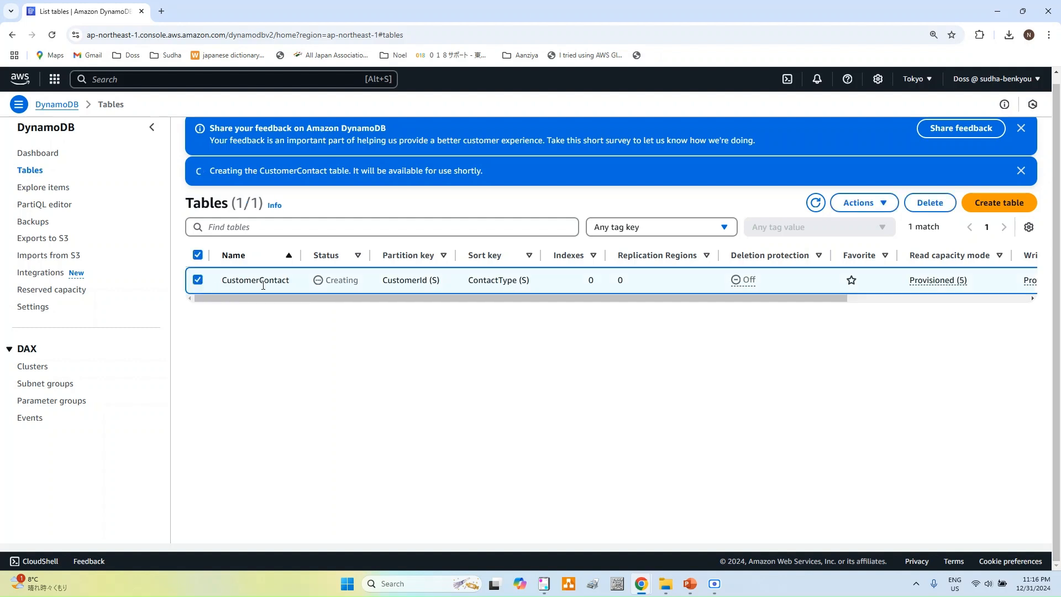
{"action": "left_click", "coordinate": [884, 204]}
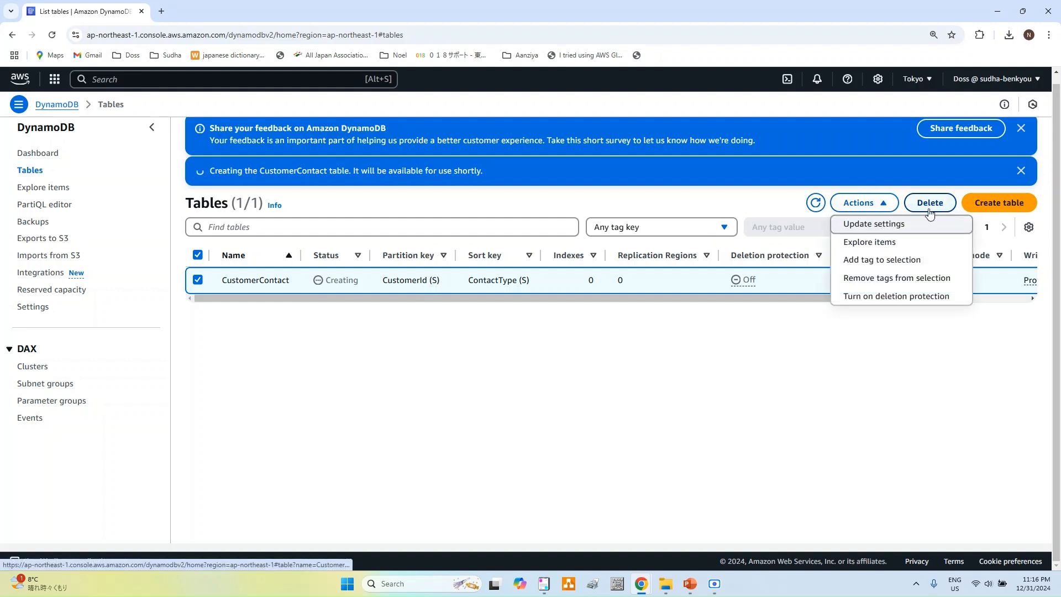
{"action": "left_click", "coordinate": [881, 244]}
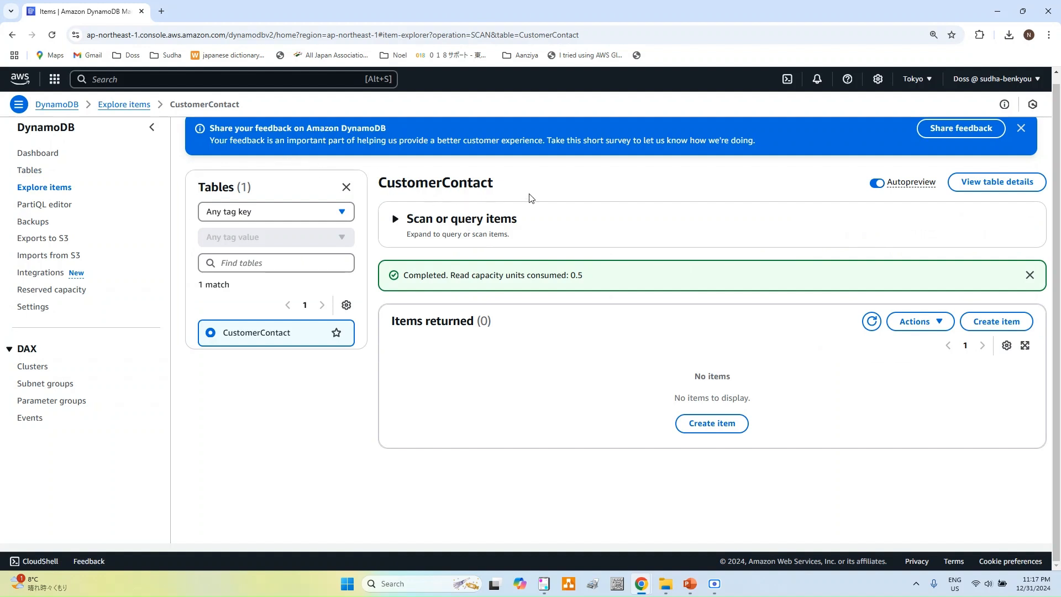
Step: Start a new item and fill CustomerId with the first customer's ID from the notes
{"action": "left_click", "coordinate": [1007, 328]}
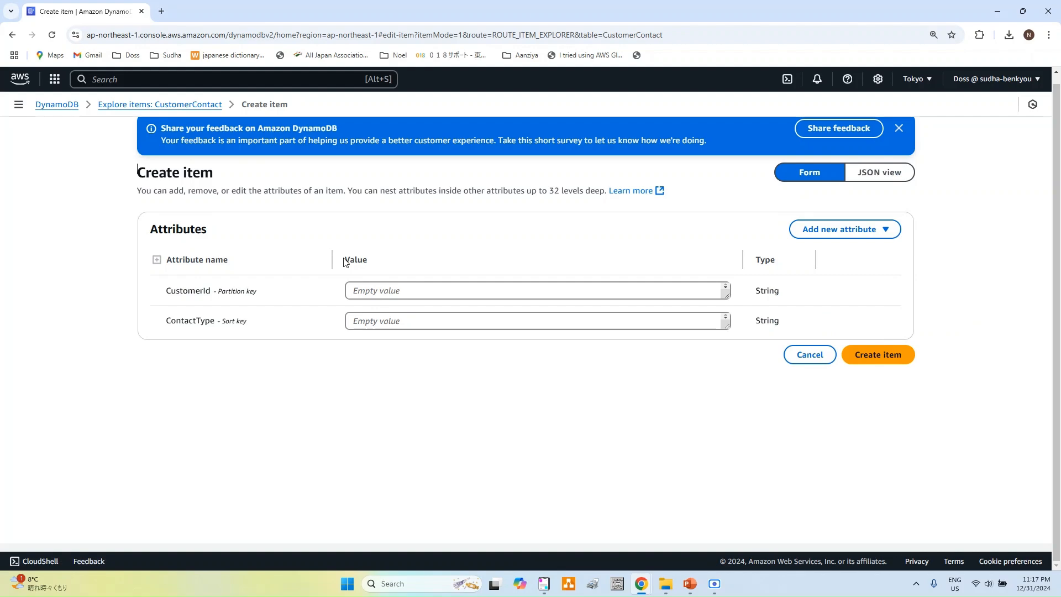
{"action": "left_click", "coordinate": [544, 583]}
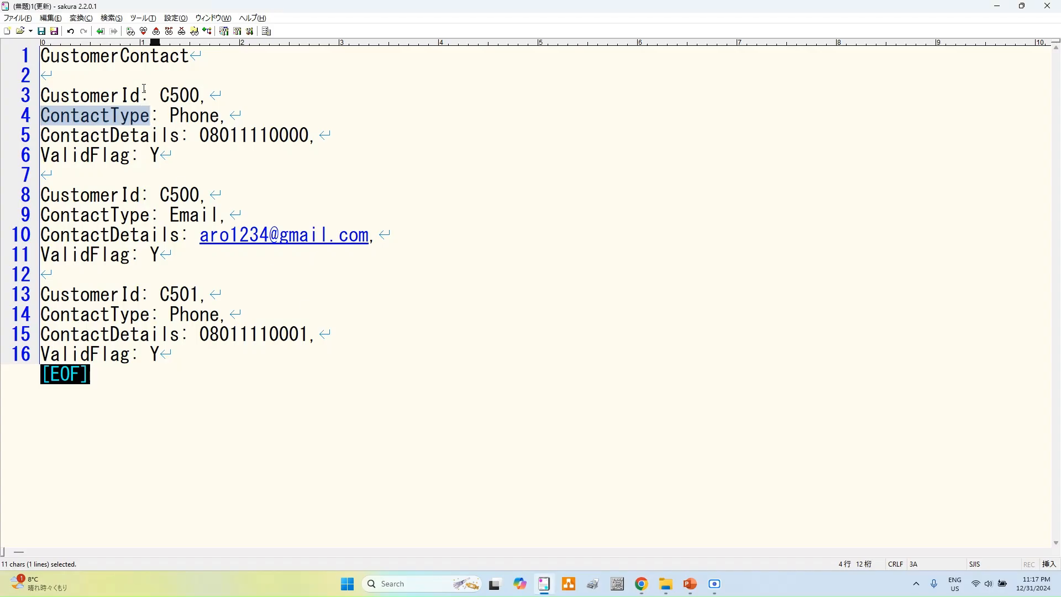
{"action": "double_click", "coordinate": [76, 95]}
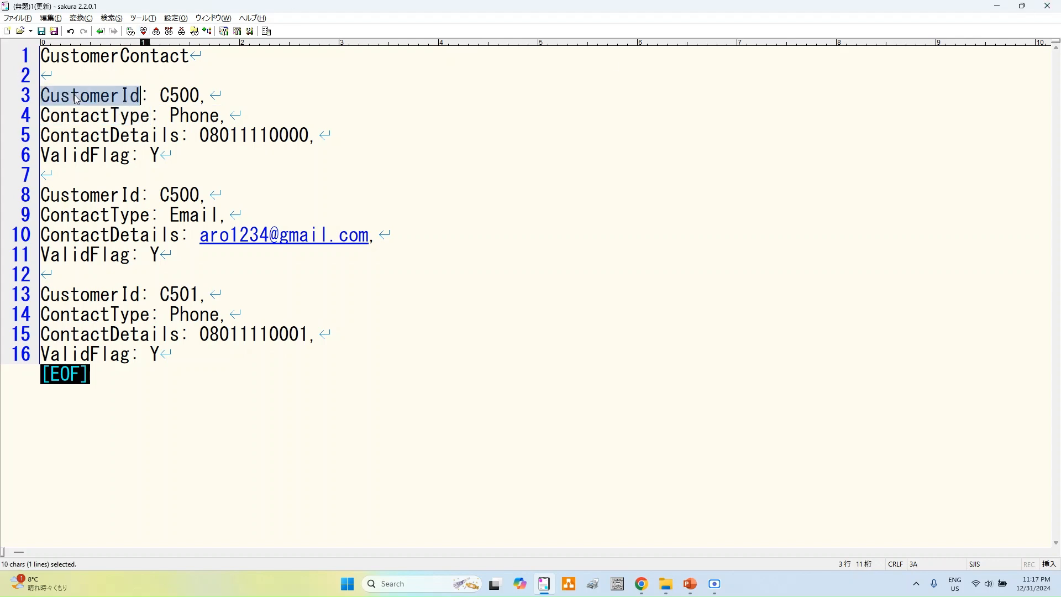
{"action": "key", "text": "alt+Tab"}
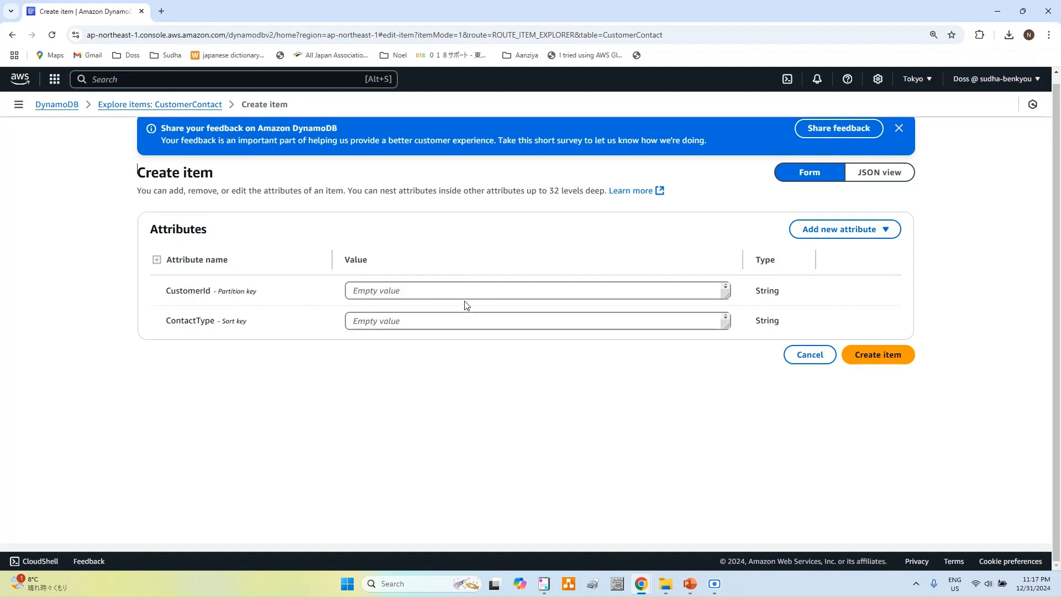
{"action": "key", "text": "alt+Tab"}
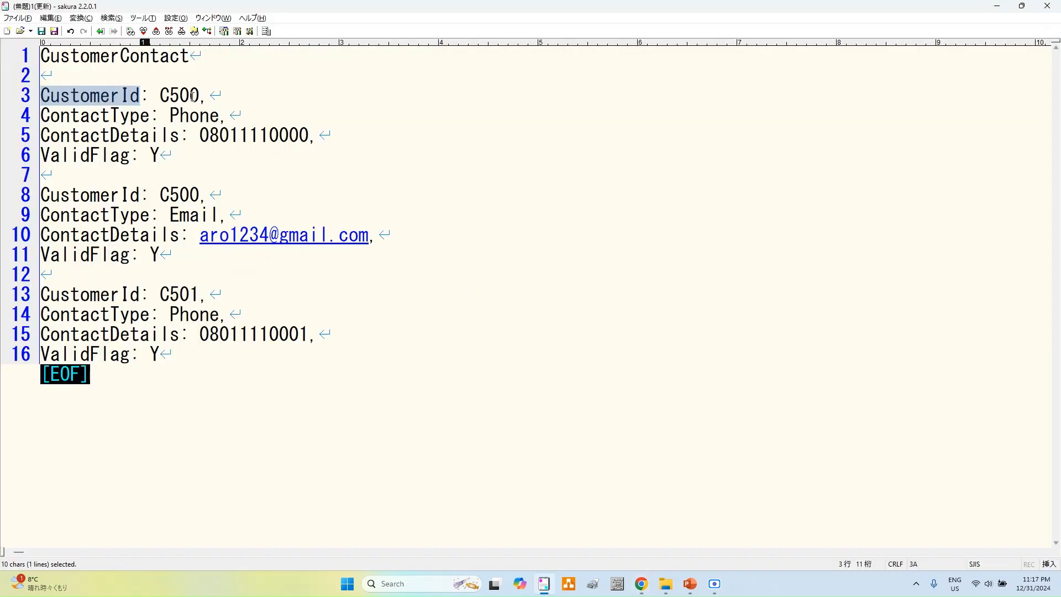
{"action": "double_click", "coordinate": [192, 96]}
{"action": "key", "text": "ctrl+c"}
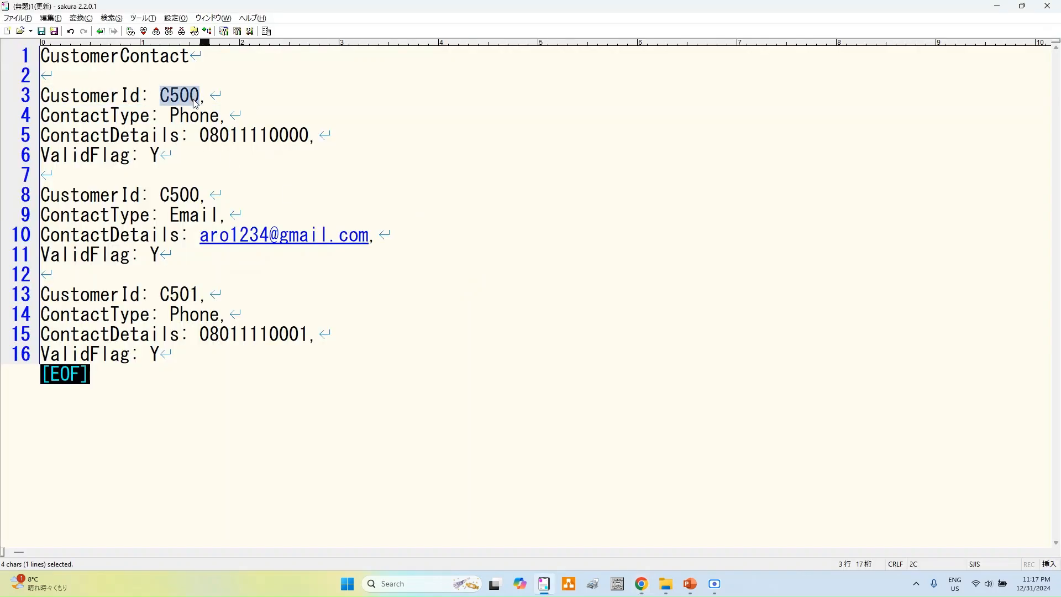
{"action": "key", "text": "alt+Tab"}
{"action": "left_click", "coordinate": [525, 290]}
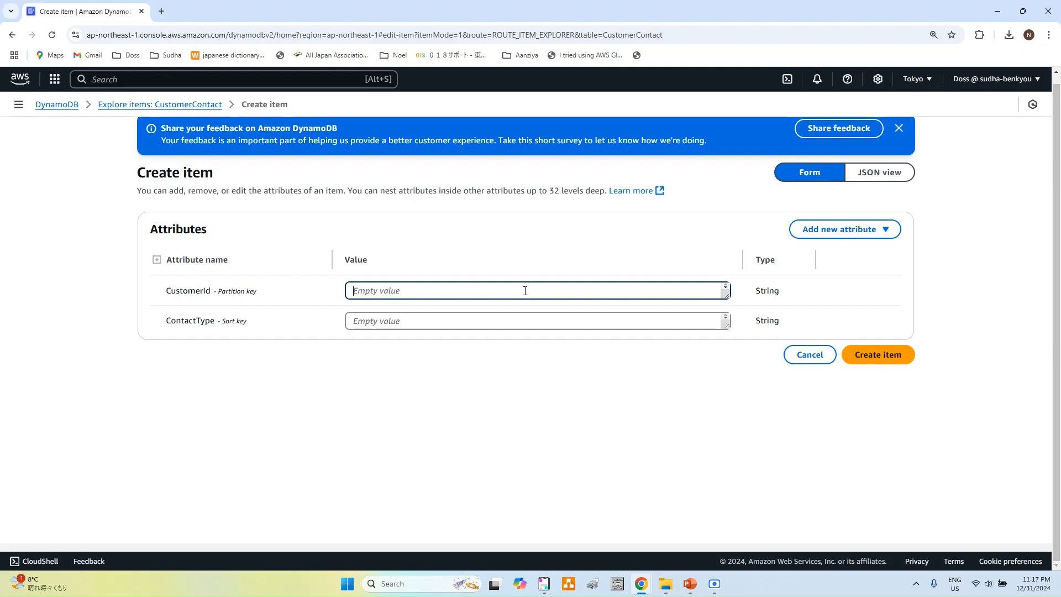
{"action": "key", "text": "ctrl+v"}
Step: Set the item's ContactType to Phone
{"action": "key", "text": "alt+Tab"}
{"action": "double_click", "coordinate": [193, 120]}
{"action": "key", "text": "ctrl+c"}
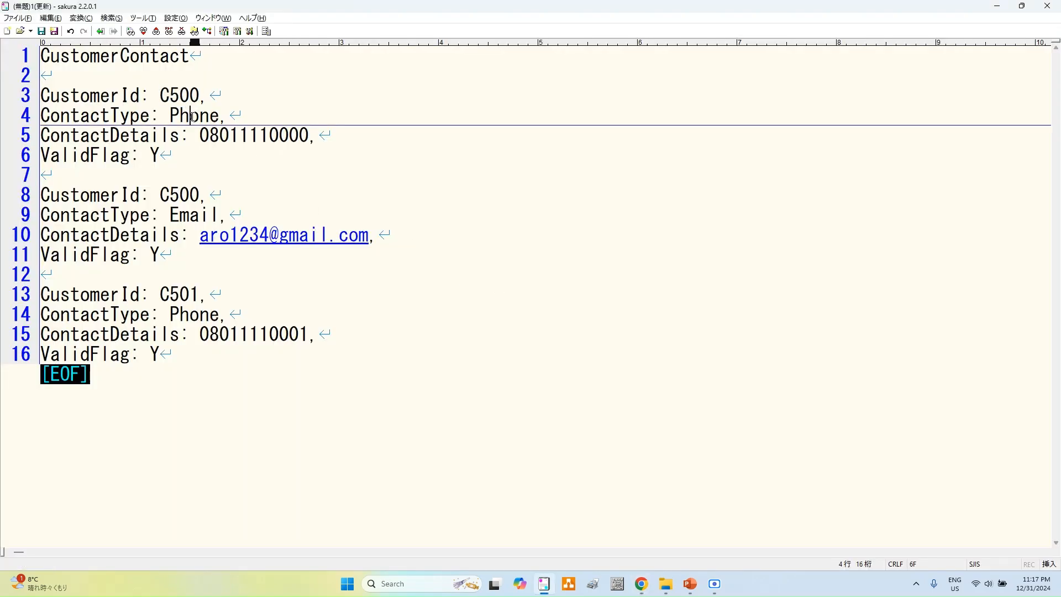
{"action": "key", "text": "alt+Tab"}
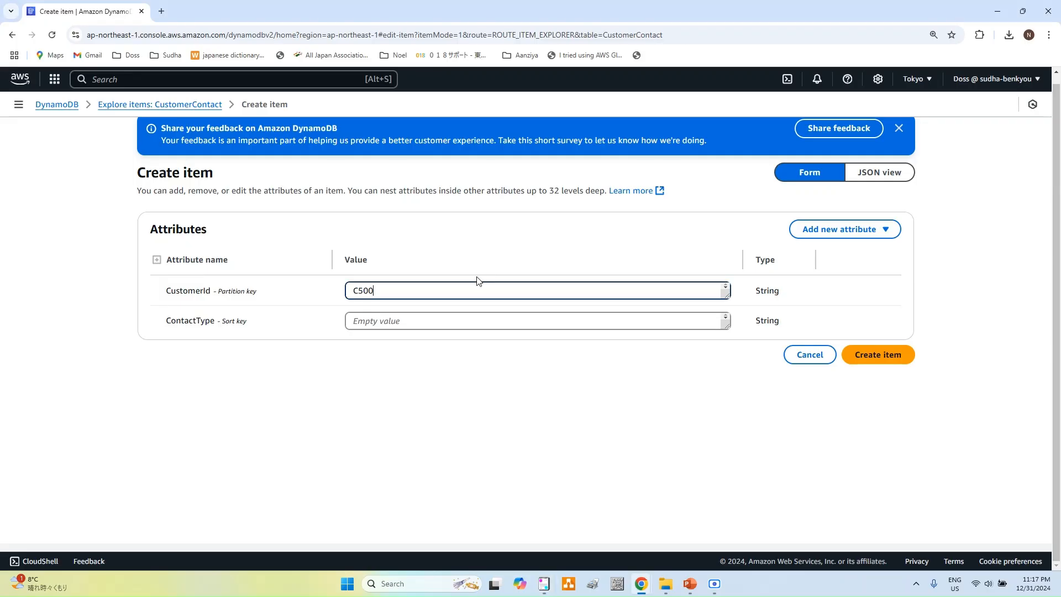
{"action": "left_click", "coordinate": [481, 321]}
{"action": "key", "text": "ctrl+v"}
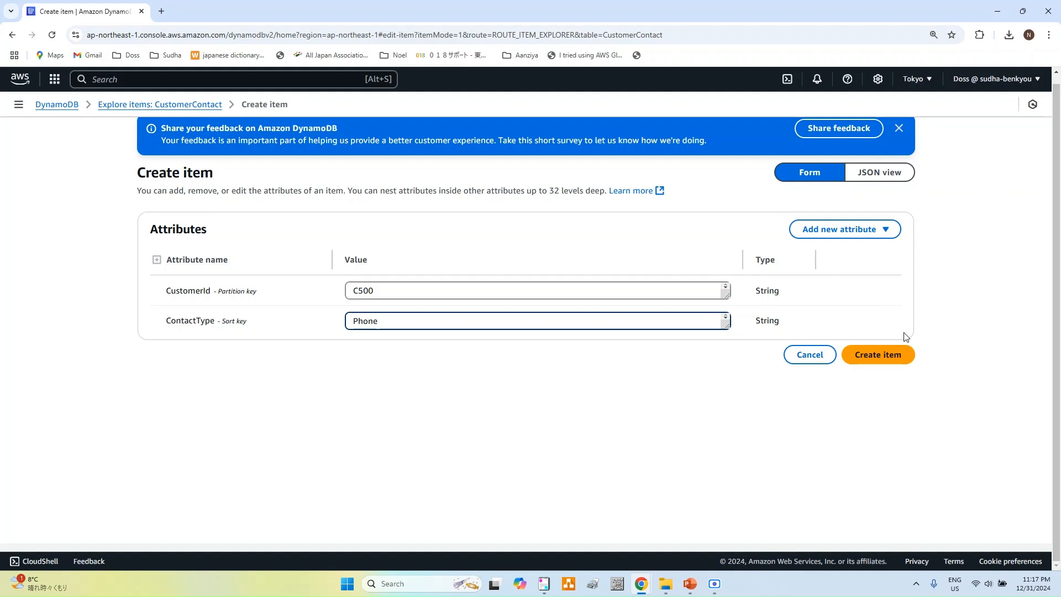
Step: Add a String attribute ContactDetails holding the customer's phone number
{"action": "left_click", "coordinate": [891, 234]}
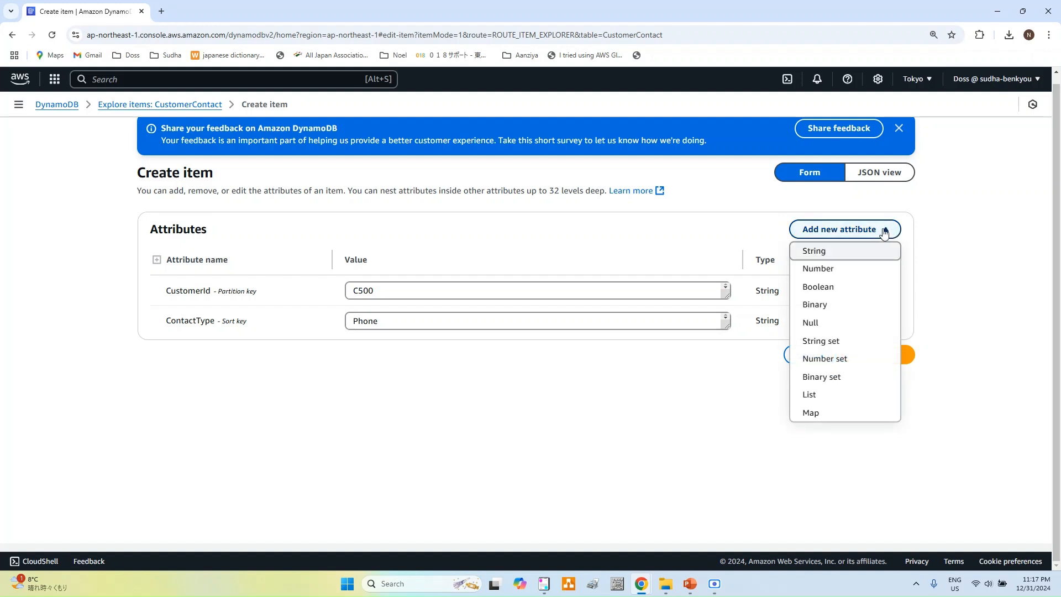
{"action": "left_click", "coordinate": [816, 252]}
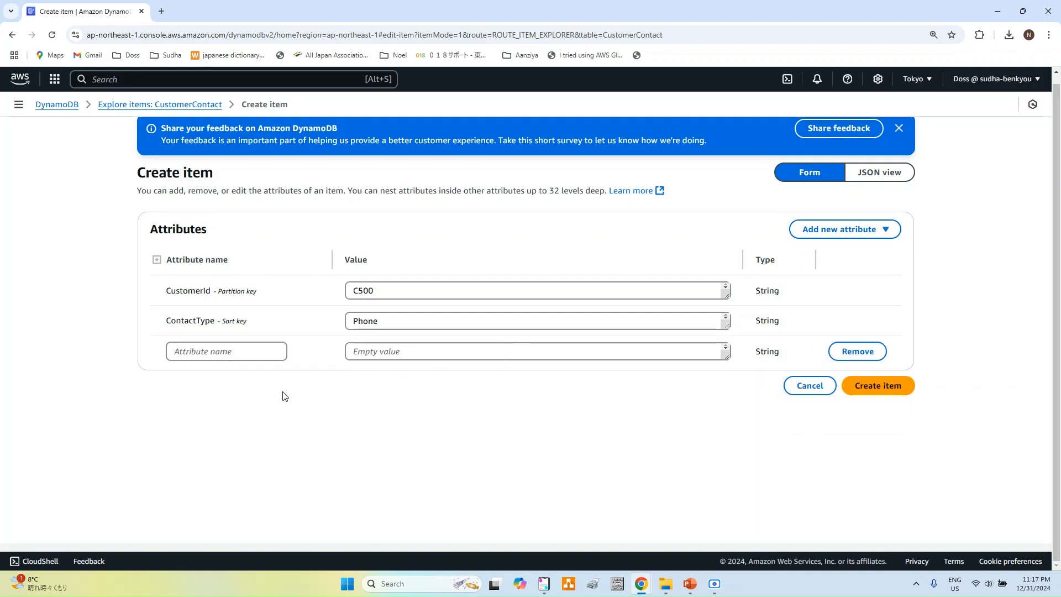
{"action": "key", "text": "alt+Tab"}
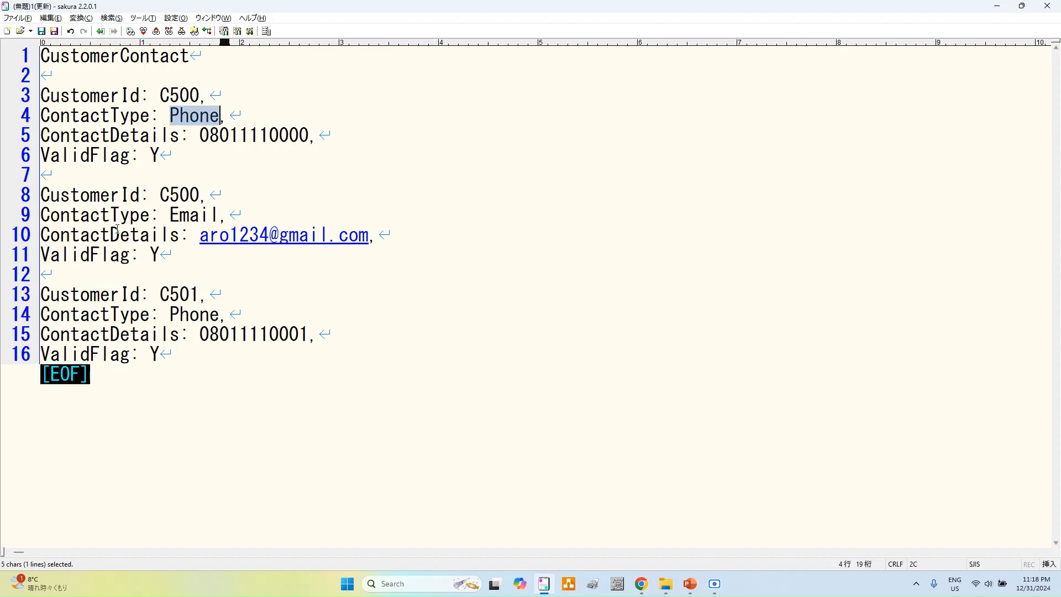
{"action": "double_click", "coordinate": [161, 135]}
{"action": "key", "text": "ctrl+c"}
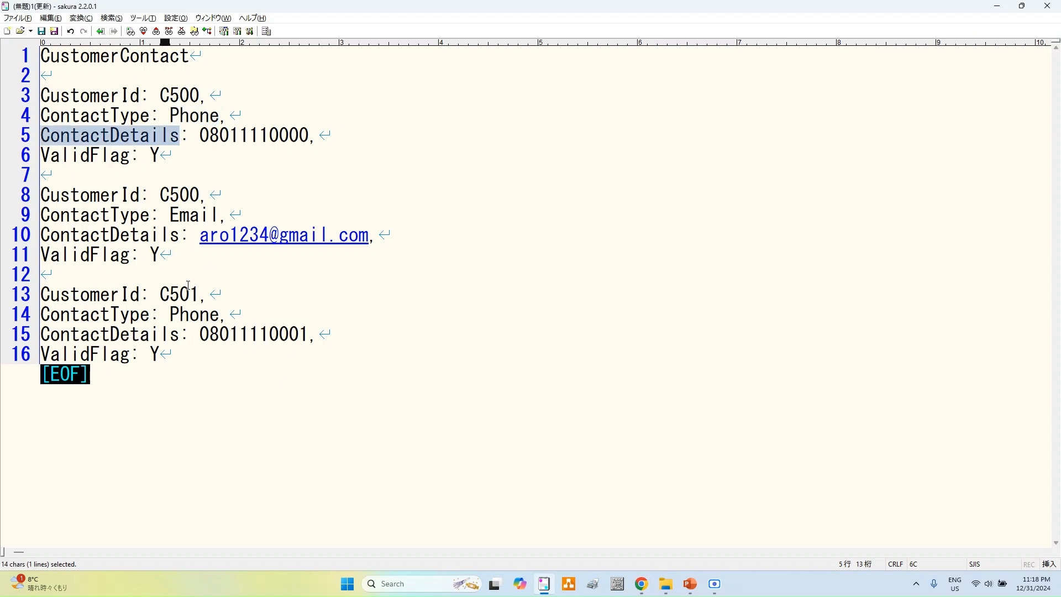
{"action": "key", "text": "alt+Tab"}
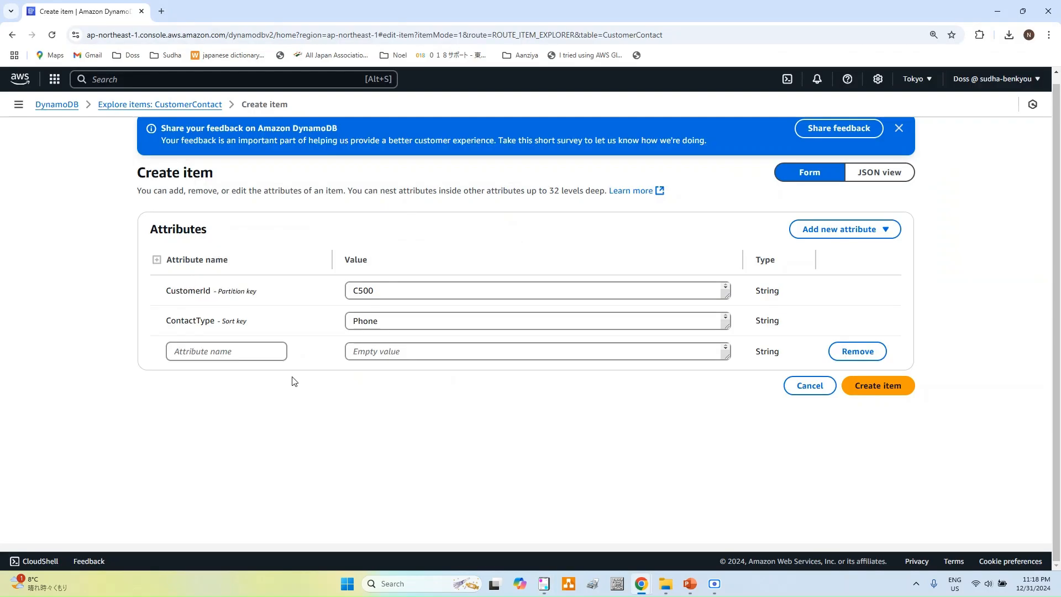
{"action": "left_click", "coordinate": [248, 349]}
{"action": "key", "text": "ctrl+v"}
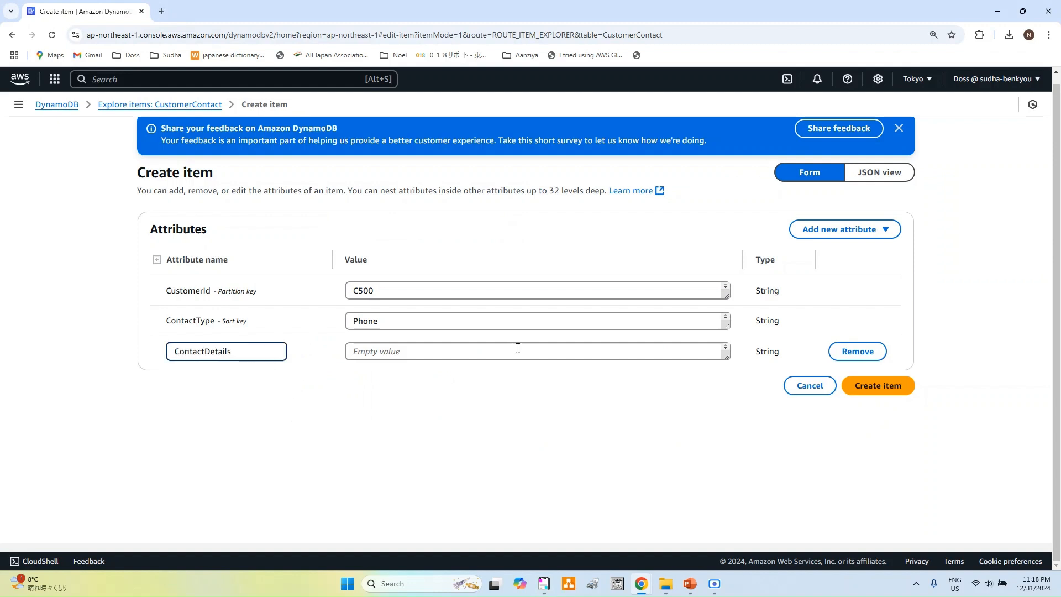
{"action": "key", "text": "alt+Tab"}
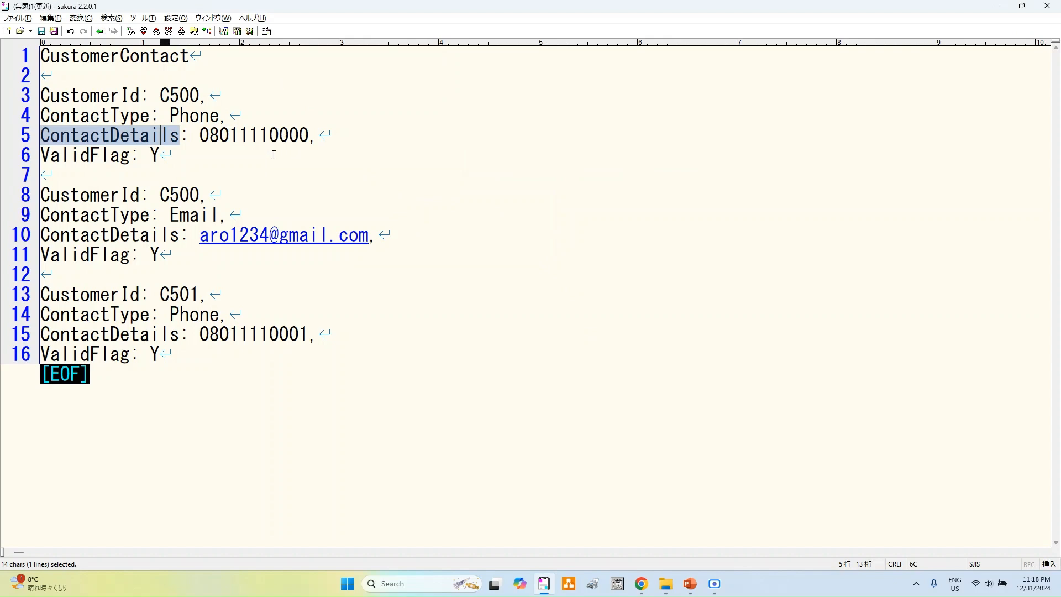
{"action": "double_click", "coordinate": [271, 136]}
{"action": "key", "text": "ctrl+c"}
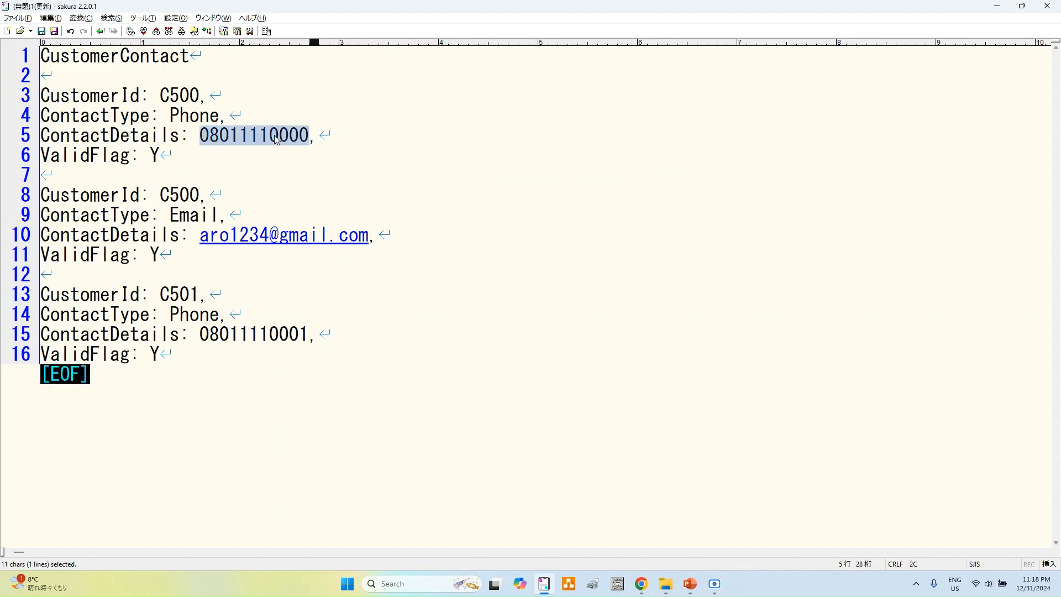
{"action": "key", "text": "alt+Tab"}
{"action": "left_click", "coordinate": [492, 355]}
{"action": "key", "text": "ctrl+v"}
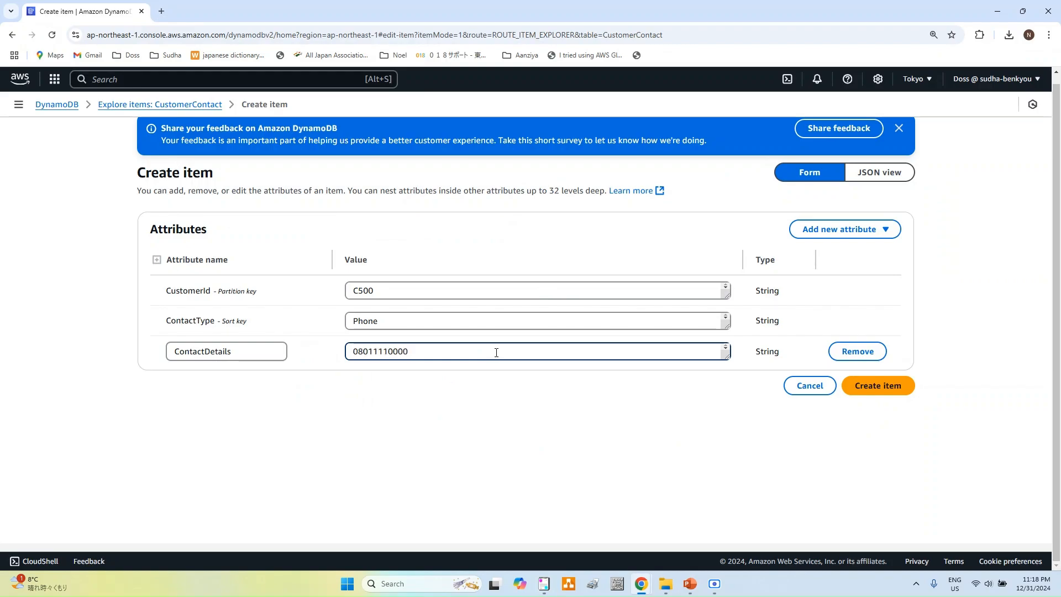
Step: Add a String attribute ValidFlag with value Y and save the item
{"action": "key", "text": "alt+Tab"}
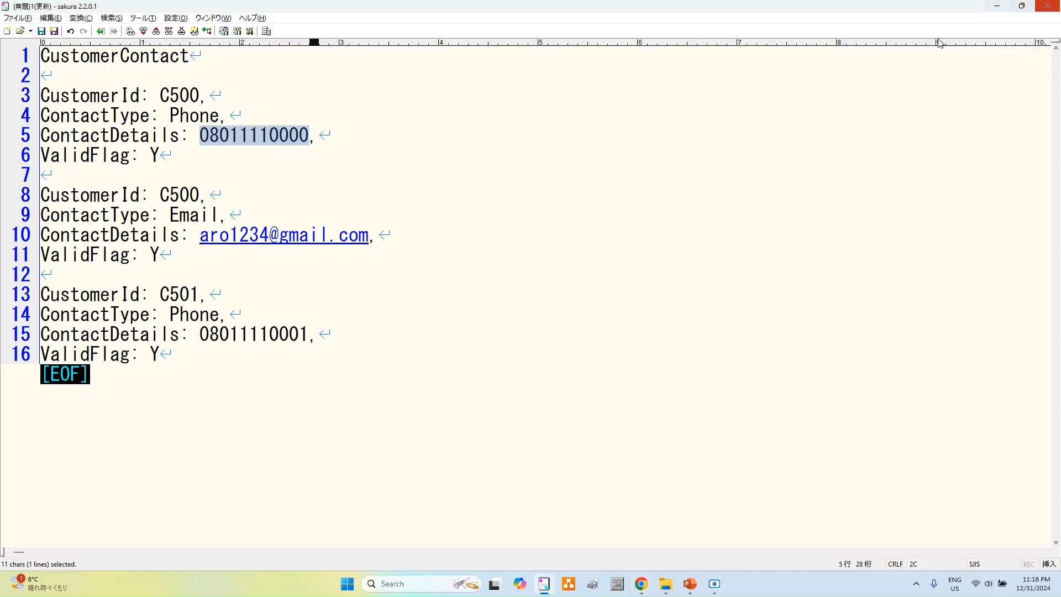
{"action": "double_click", "coordinate": [74, 158]}
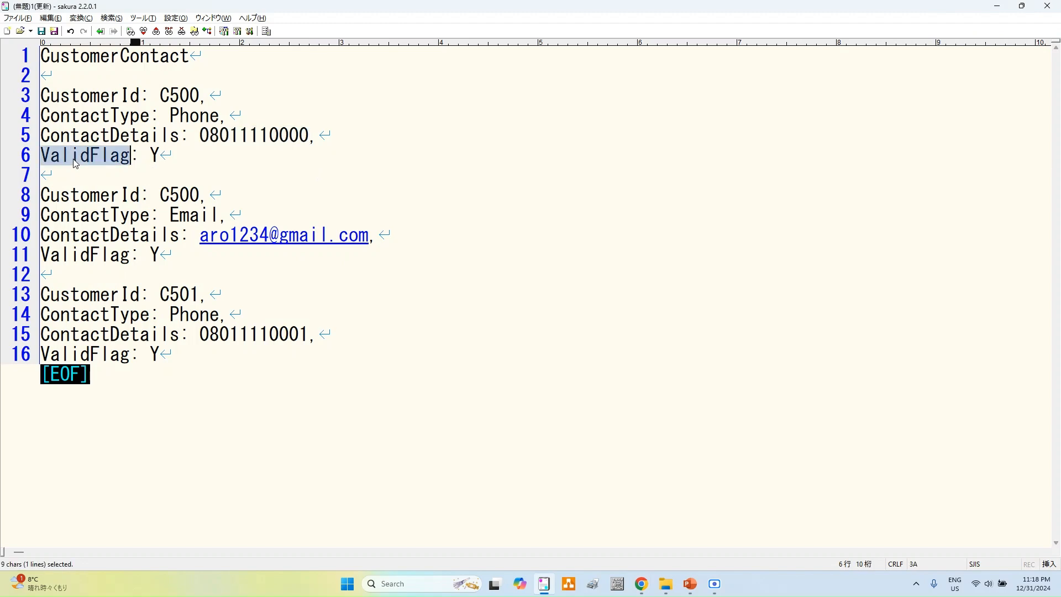
{"action": "key", "text": "alt+Tab"}
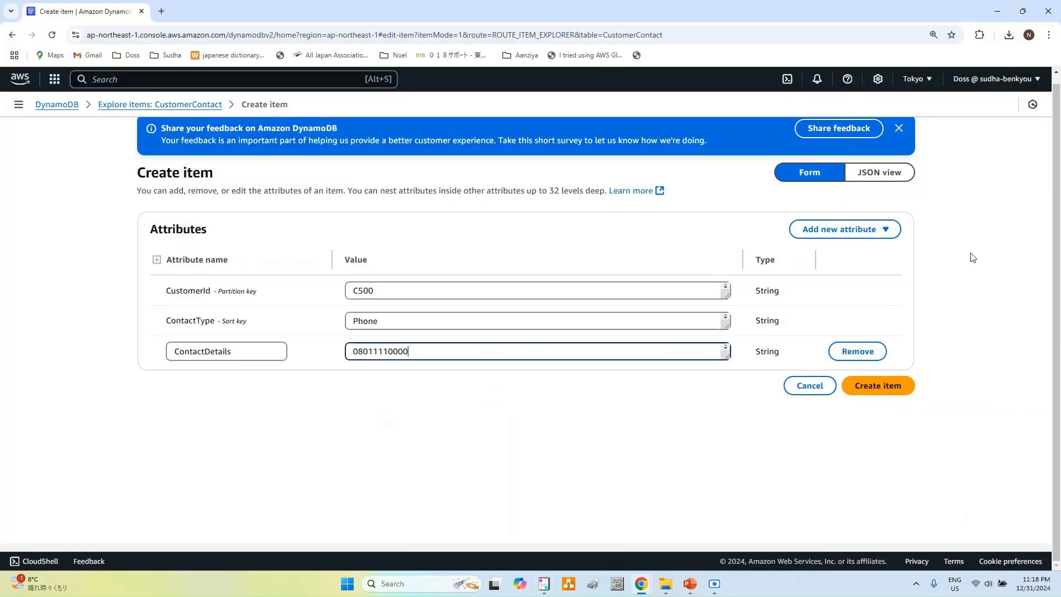
{"action": "left_click", "coordinate": [840, 229]}
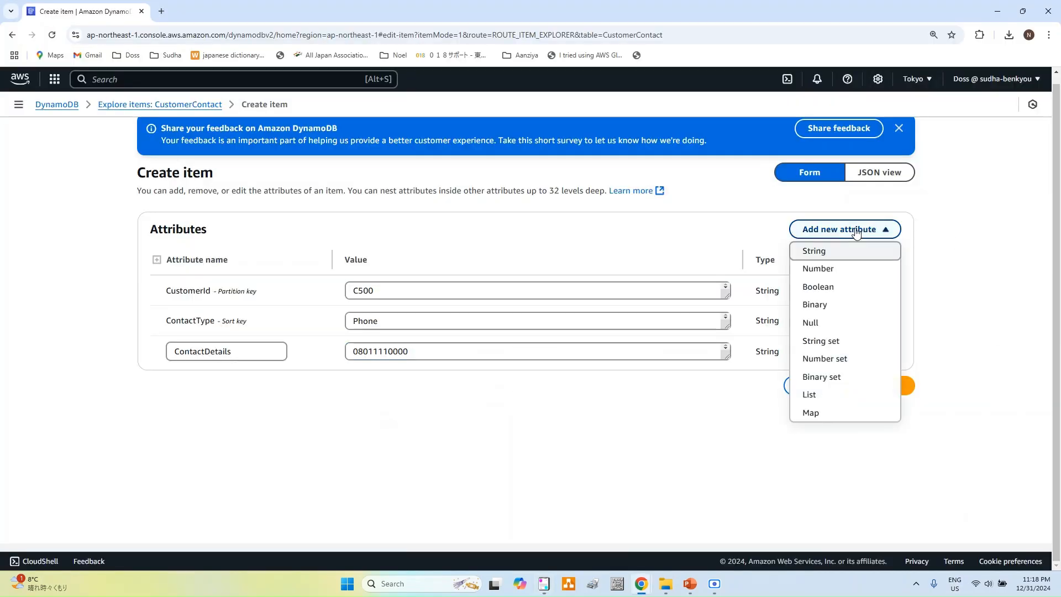
{"action": "left_click", "coordinate": [821, 253]}
{"action": "left_click", "coordinate": [223, 386]}
{"action": "type", "text": "ValidFlag"}
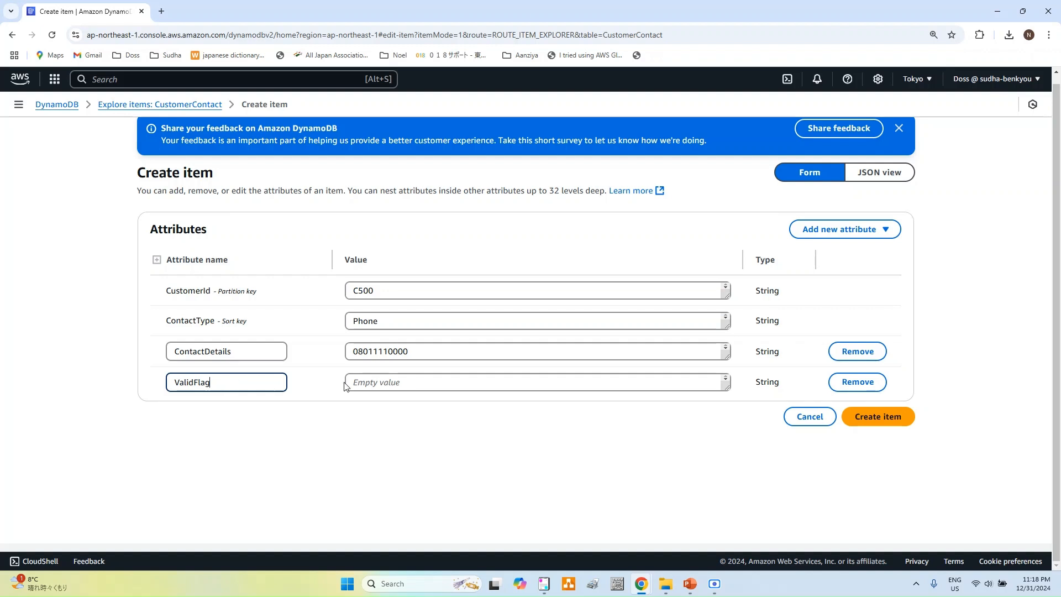
{"action": "left_click", "coordinate": [395, 386]}
{"action": "type", "text": "Y"}
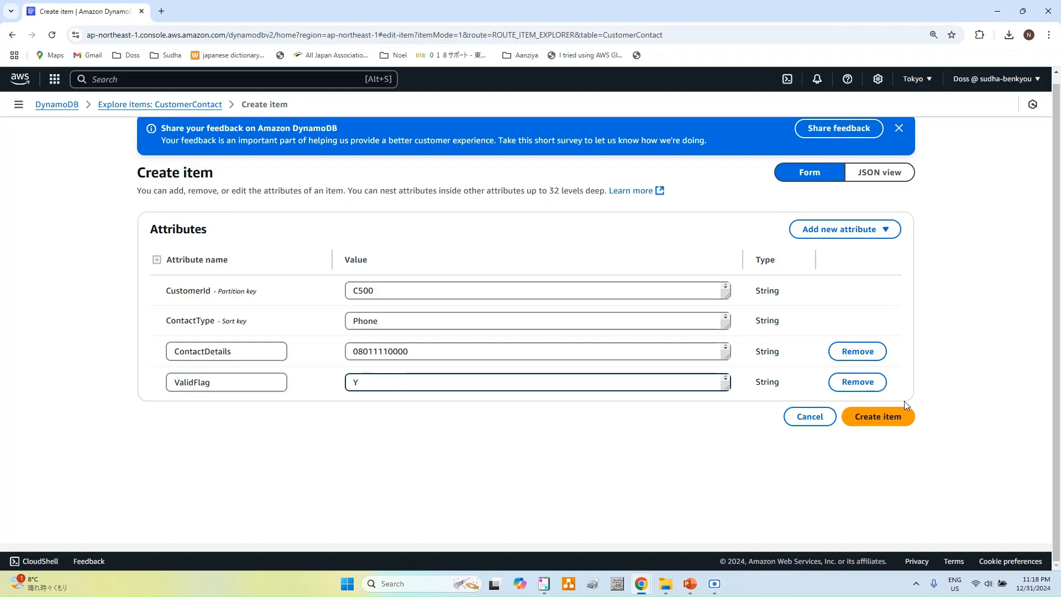
{"action": "left_click", "coordinate": [891, 424]}
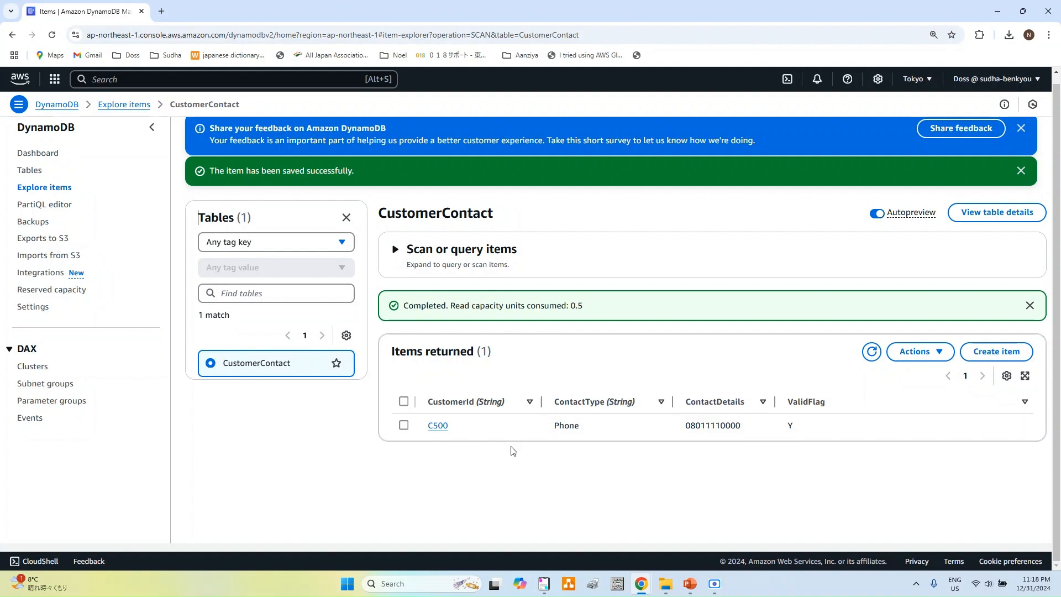
Step: Start another item with the customer's ID as CustomerId and ContactType Email
{"action": "left_click", "coordinate": [1001, 354]}
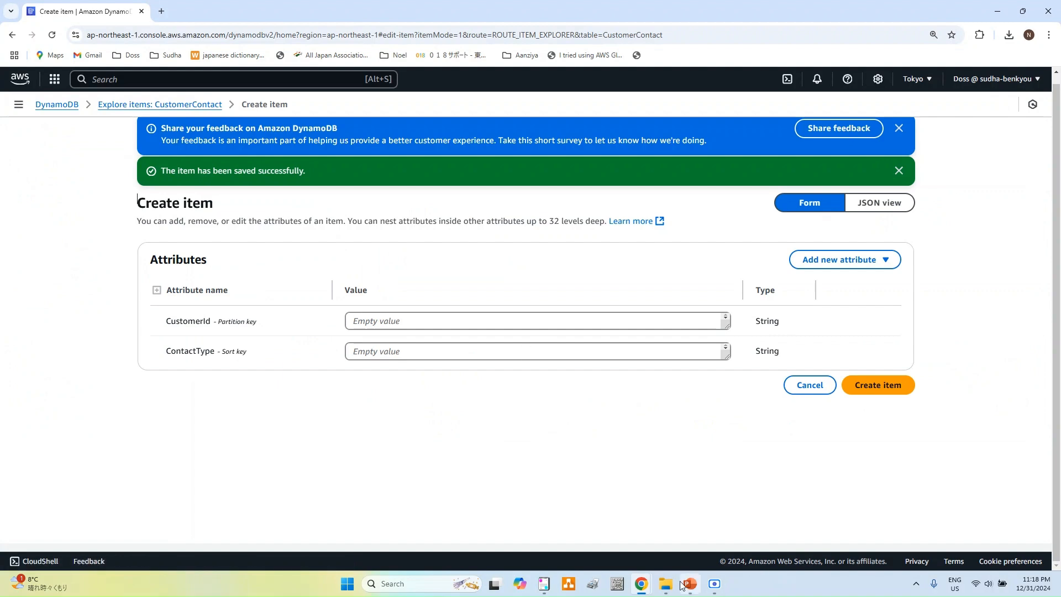
{"action": "left_click", "coordinate": [543, 584]}
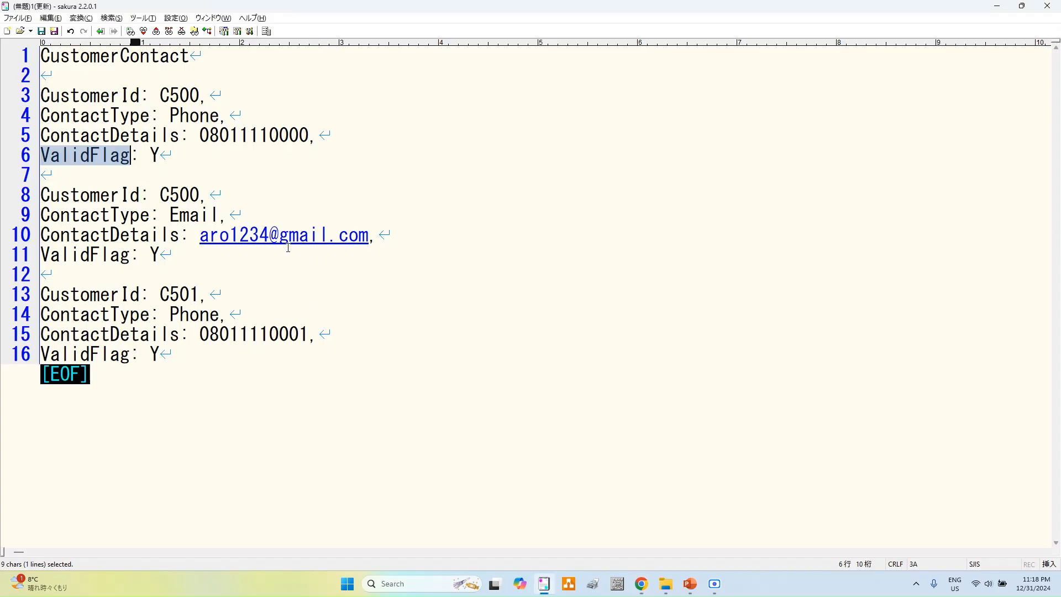
{"action": "double_click", "coordinate": [181, 200]}
{"action": "key", "text": "ctrl+c"}
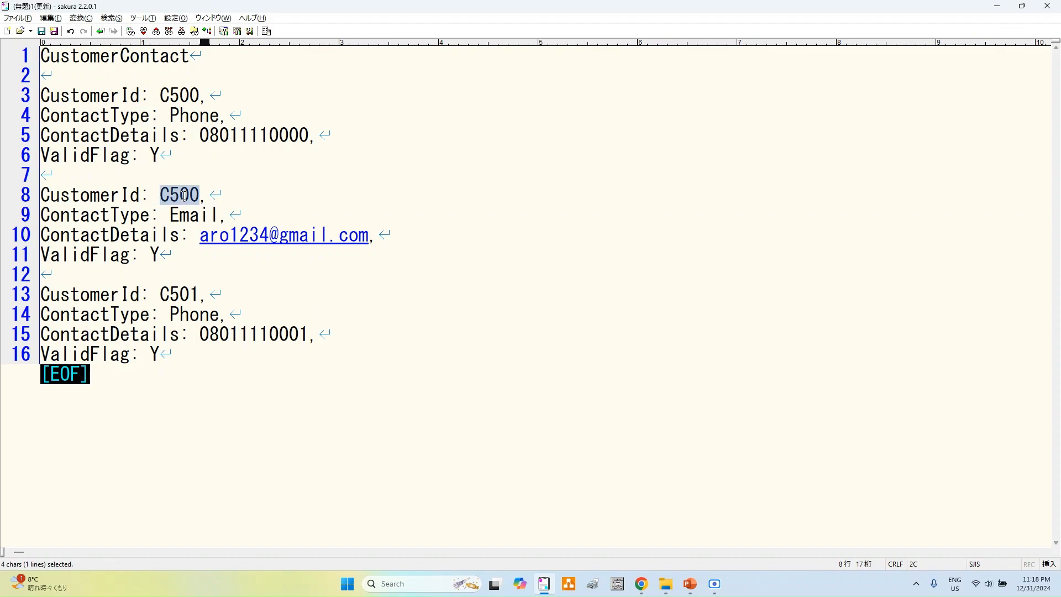
{"action": "key", "text": "alt+Tab"}
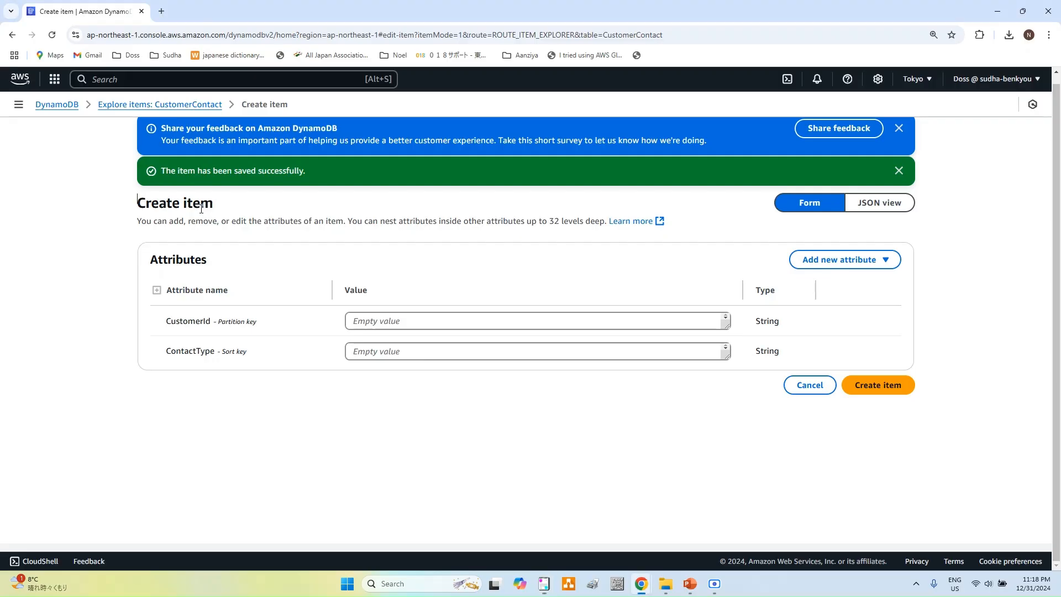
{"action": "left_click", "coordinate": [392, 326]}
{"action": "key", "text": "ctrl+v"}
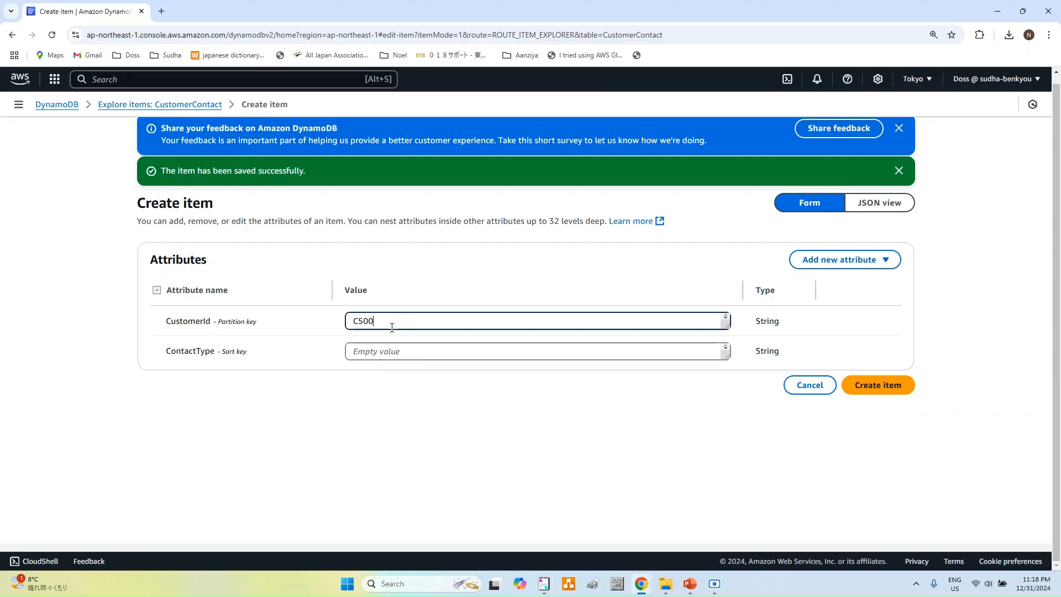
{"action": "key", "text": "alt+Tab"}
{"action": "double_click", "coordinate": [187, 219]}
{"action": "key", "text": "ctrl+c"}
{"action": "key", "text": "alt+Tab"}
{"action": "left_click", "coordinate": [418, 347]}
{"action": "key", "text": "ctrl+v"}
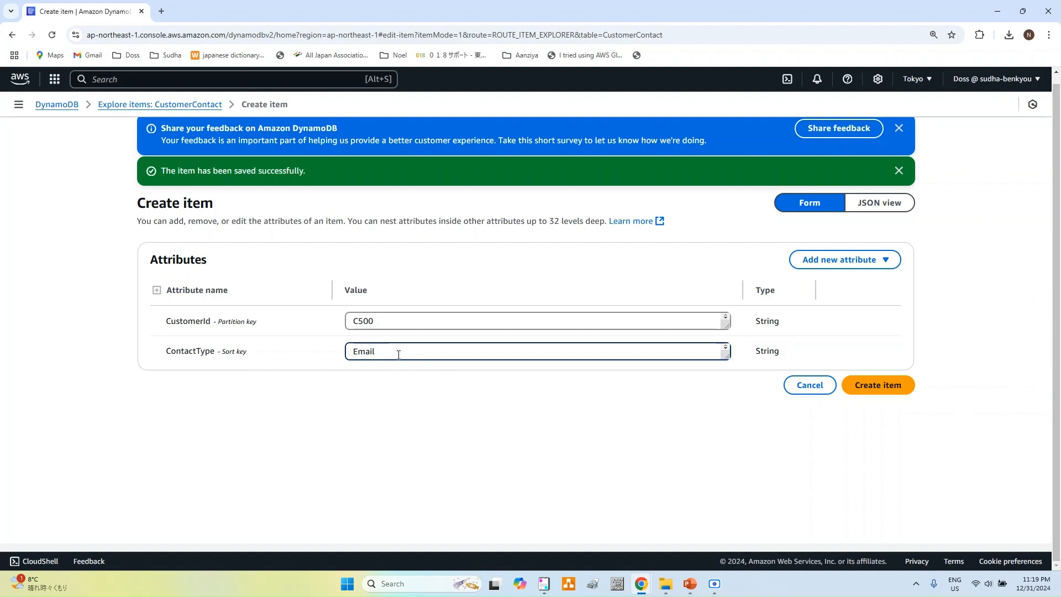
Step: Add a String attribute ContactDetails holding the customer's e-mail address
{"action": "left_click", "coordinate": [872, 260]}
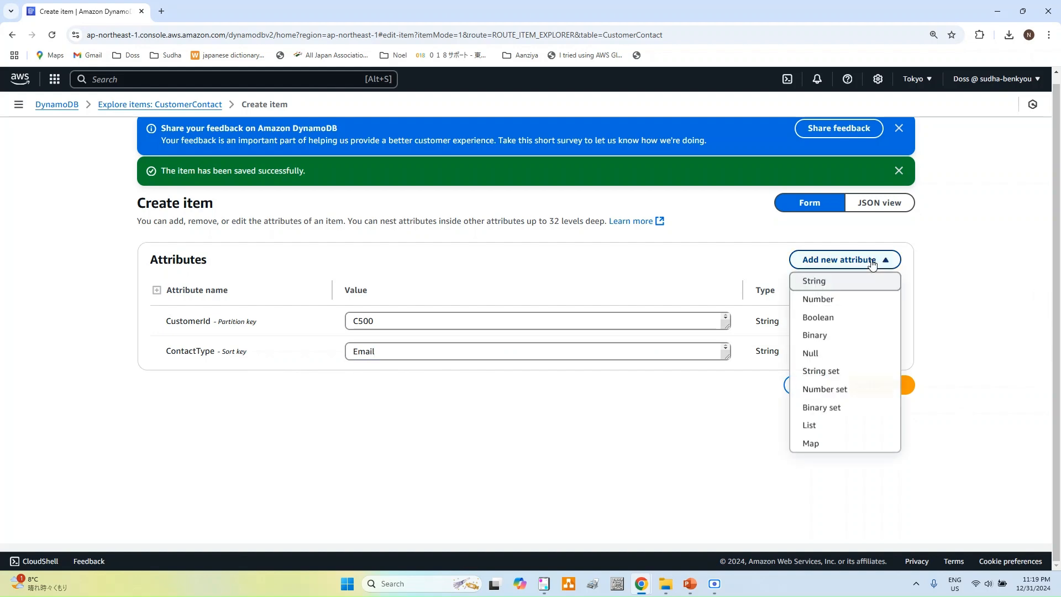
{"action": "left_click", "coordinate": [822, 288]}
{"action": "key", "text": "alt+Tab"}
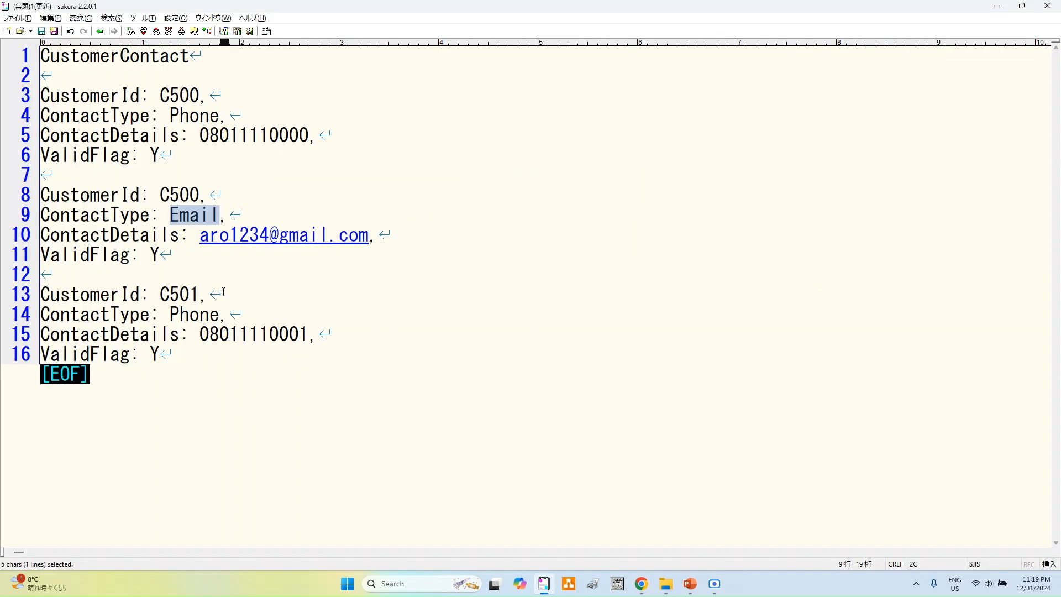
{"action": "double_click", "coordinate": [138, 235]}
{"action": "key", "text": "ctrl+c"}
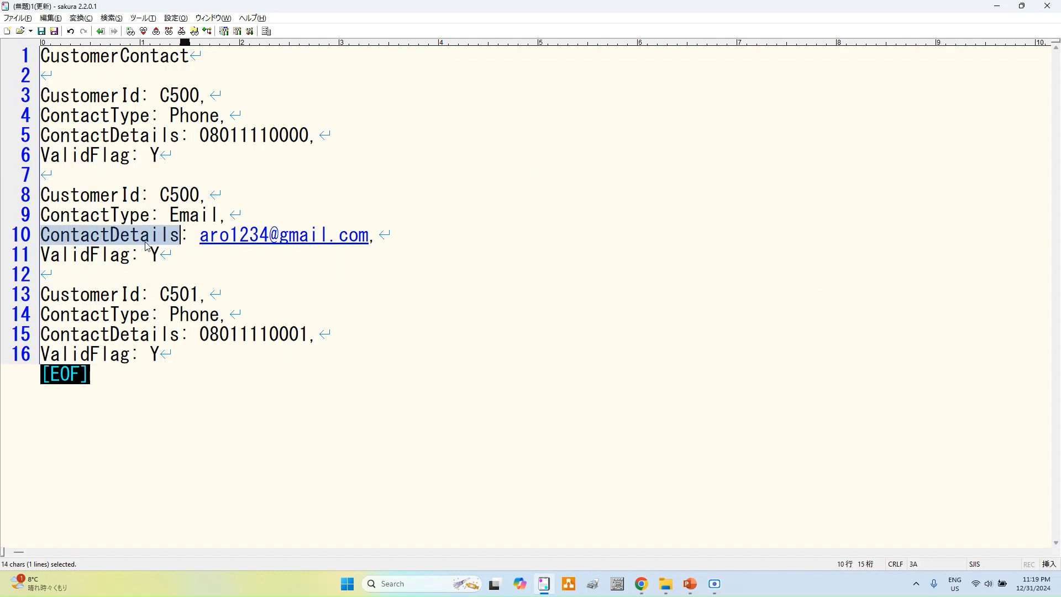
{"action": "key", "text": "alt+Tab"}
{"action": "left_click", "coordinate": [266, 383]}
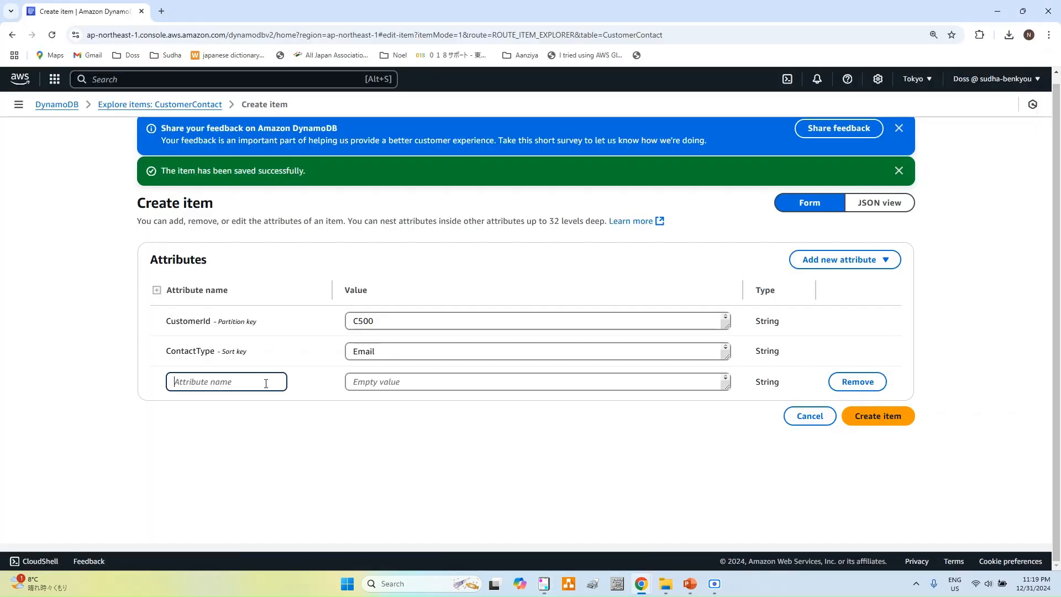
{"action": "key", "text": "ctrl+v"}
{"action": "key", "text": "alt+Tab"}
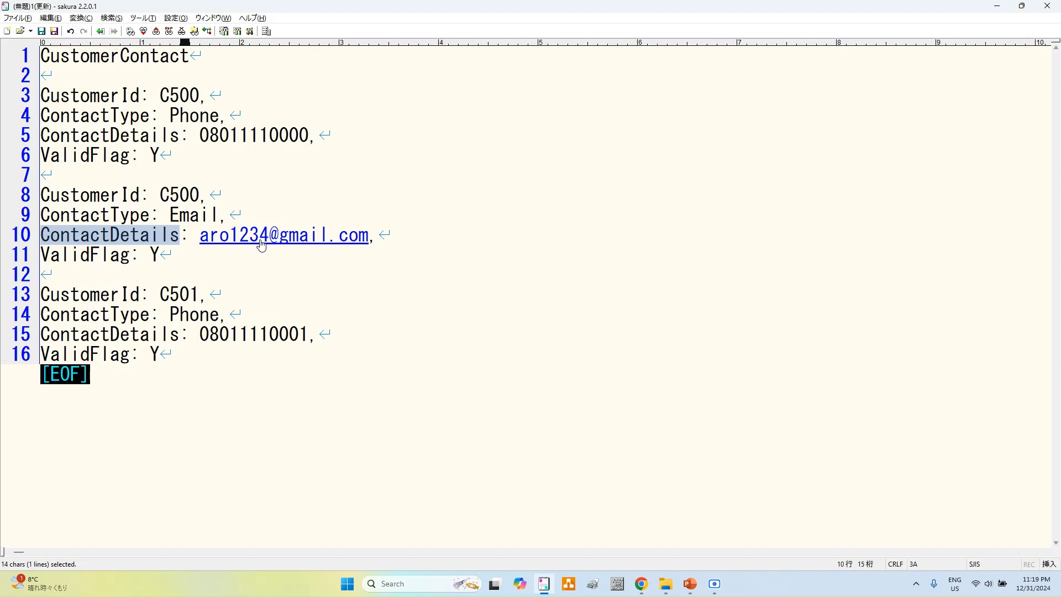
{"action": "left_click_drag", "start_coordinate": [200, 236], "coordinate": [370, 236]}
{"action": "key", "text": "ctrl+c"}
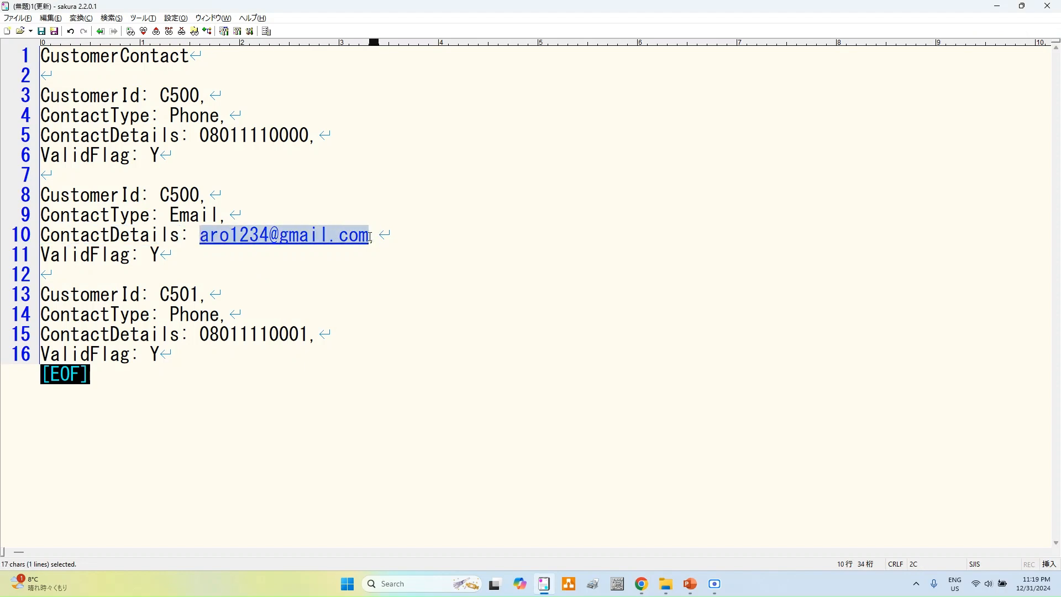
{"action": "key", "text": "alt+Tab"}
{"action": "left_click", "coordinate": [501, 382]}
{"action": "key", "text": "ctrl+v"}
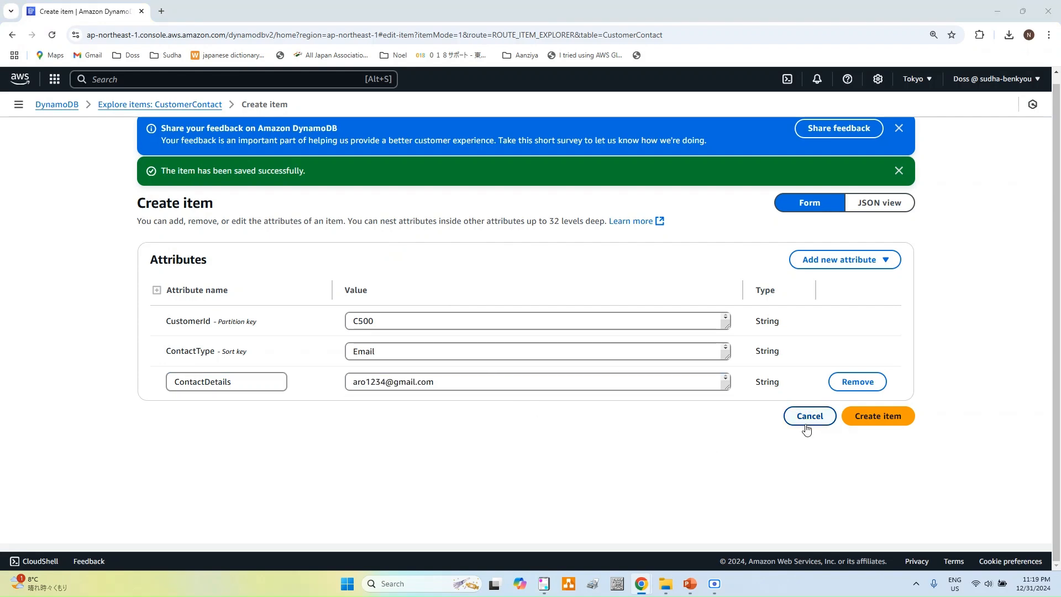
Step: Add a String attribute ValidFlag and begin entering its Y value
{"action": "key", "text": "alt+Tab"}
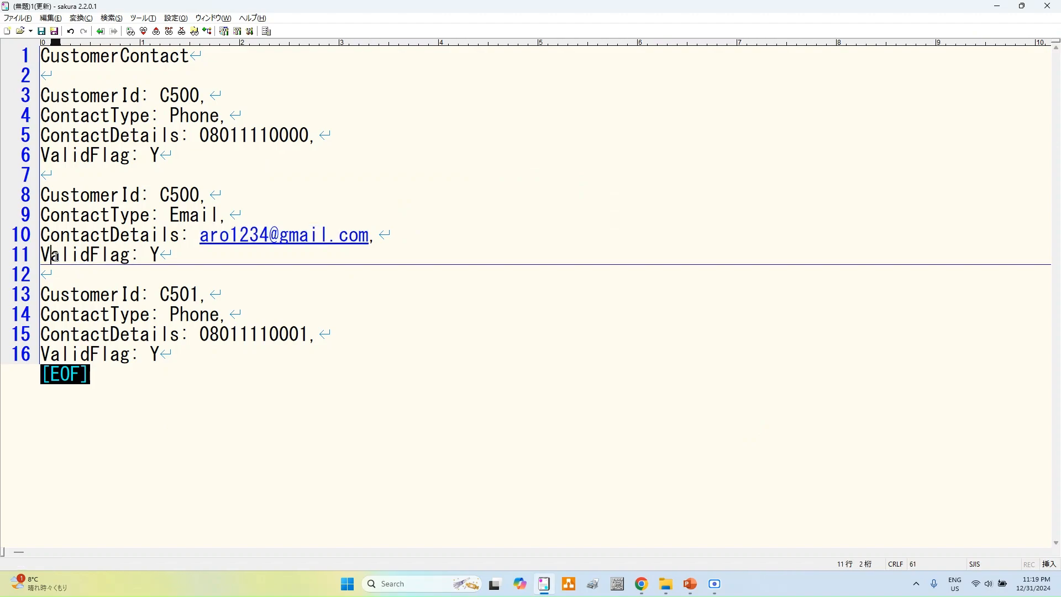
{"action": "double_click", "coordinate": [56, 256]}
{"action": "key", "text": "alt+Tab"}
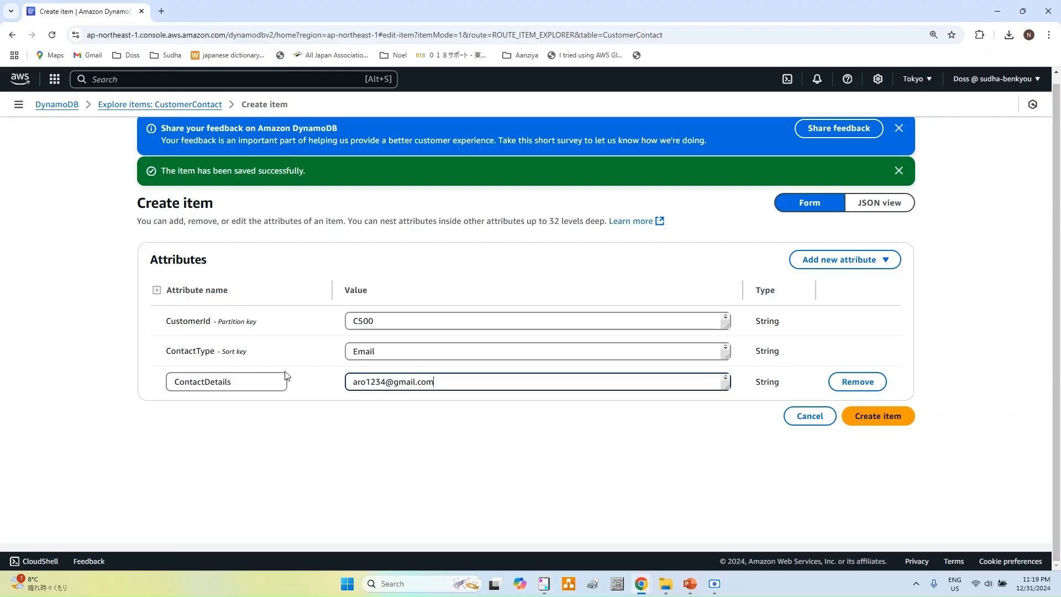
{"action": "left_click", "coordinate": [873, 260]}
{"action": "left_click", "coordinate": [814, 287]}
{"action": "left_click", "coordinate": [224, 415]}
{"action": "type", "text": "ValidFlag"}
{"action": "left_click", "coordinate": [421, 413]}
{"action": "type", "text": "y"}
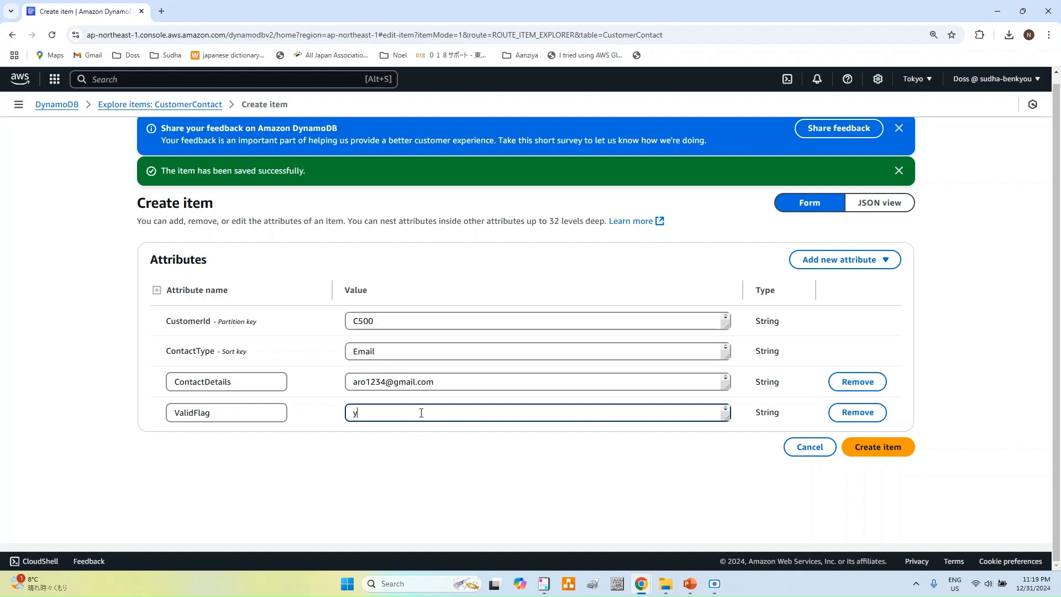
{"action": "key", "text": "BackSpace"}
Step: Save the C500 Email contact, then start a new item with CustomerId C500
{"action": "type", "text": "Y"}
{"action": "left_click", "coordinate": [879, 448]}
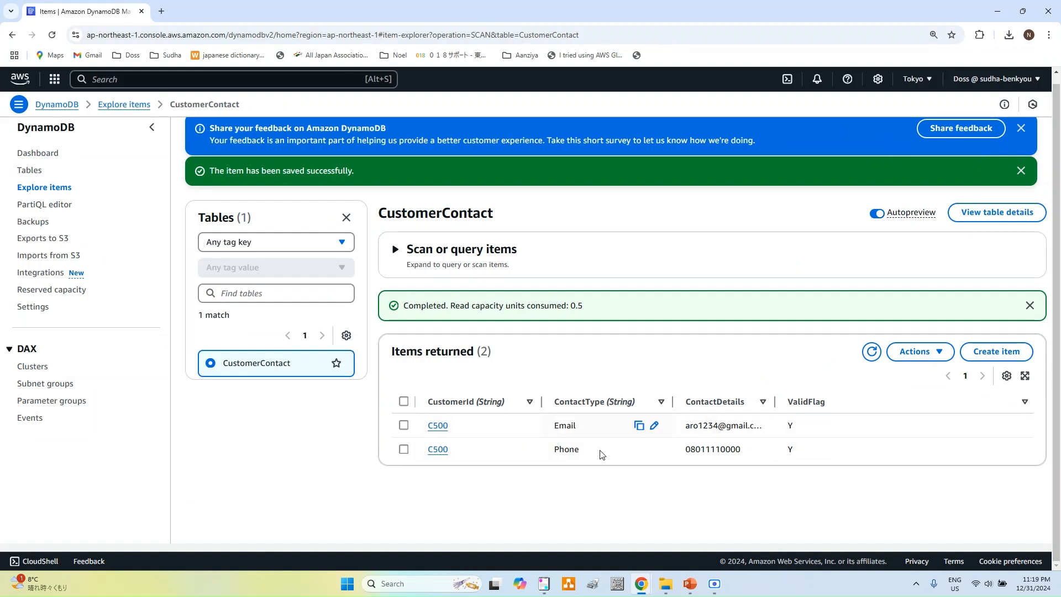
{"action": "left_click", "coordinate": [1013, 350]}
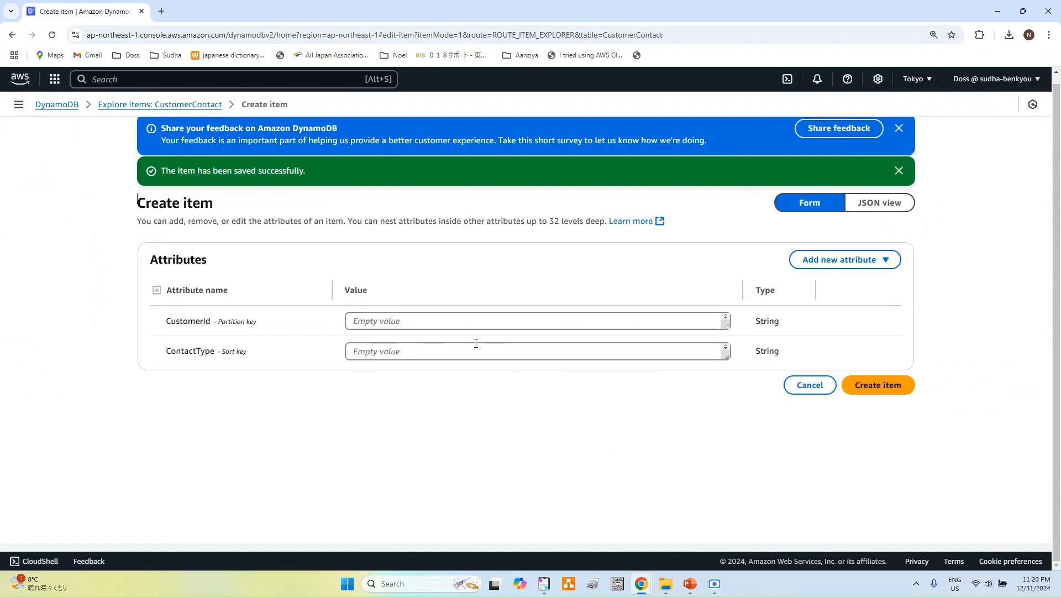
{"action": "left_click", "coordinate": [544, 583]}
{"action": "double_click", "coordinate": [175, 295]}
{"action": "key", "text": "ctrl+c"}
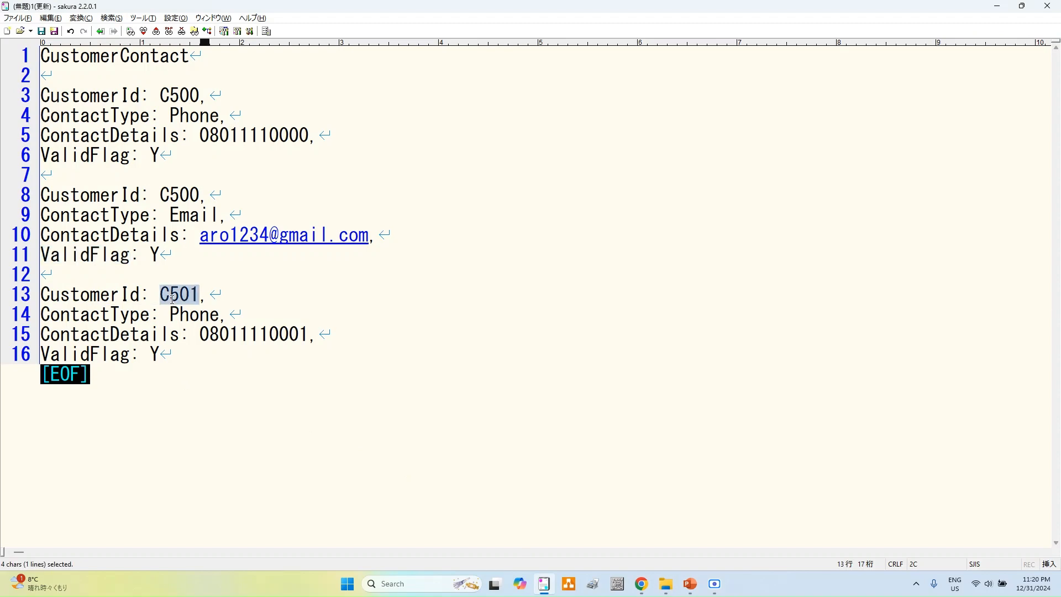
{"action": "key", "text": "alt+Tab"}
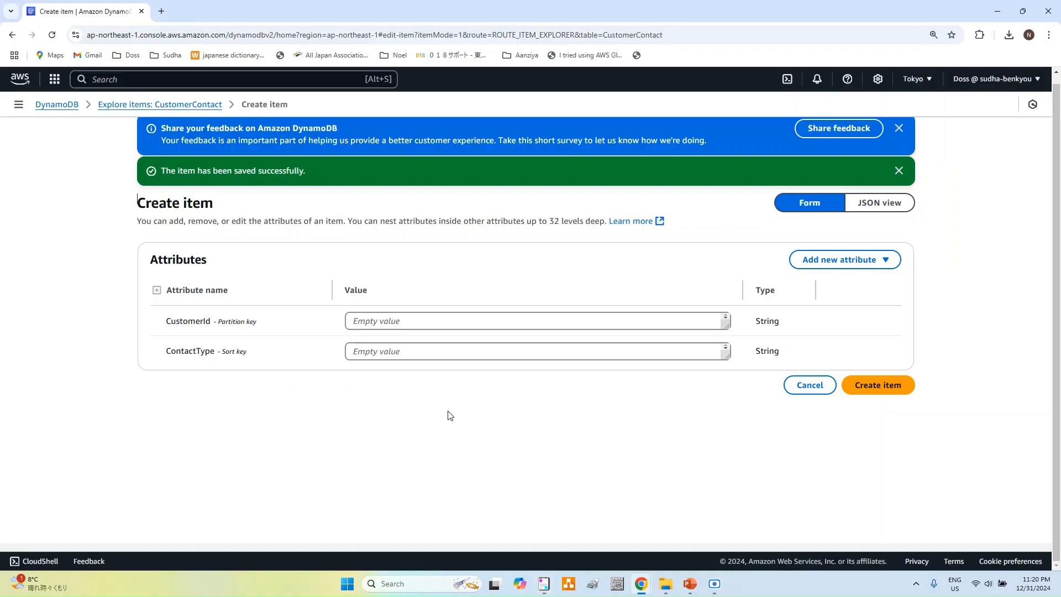
{"action": "left_click", "coordinate": [461, 320]}
{"action": "key", "text": "ctrl+v"}
{"action": "key", "text": "BackSpace"}
{"action": "type", "text": "0"}
Step: Set ContactType to Phone and add a String attribute named ContactDetails
{"action": "key", "text": "alt+Tab"}
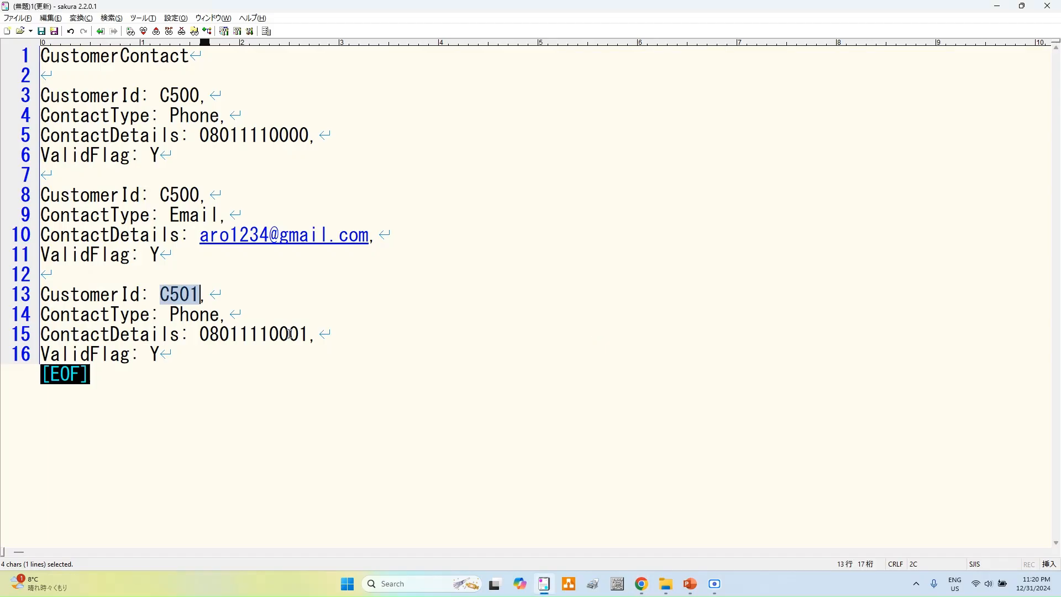
{"action": "double_click", "coordinate": [200, 321]}
{"action": "key", "text": "ctrl+c"}
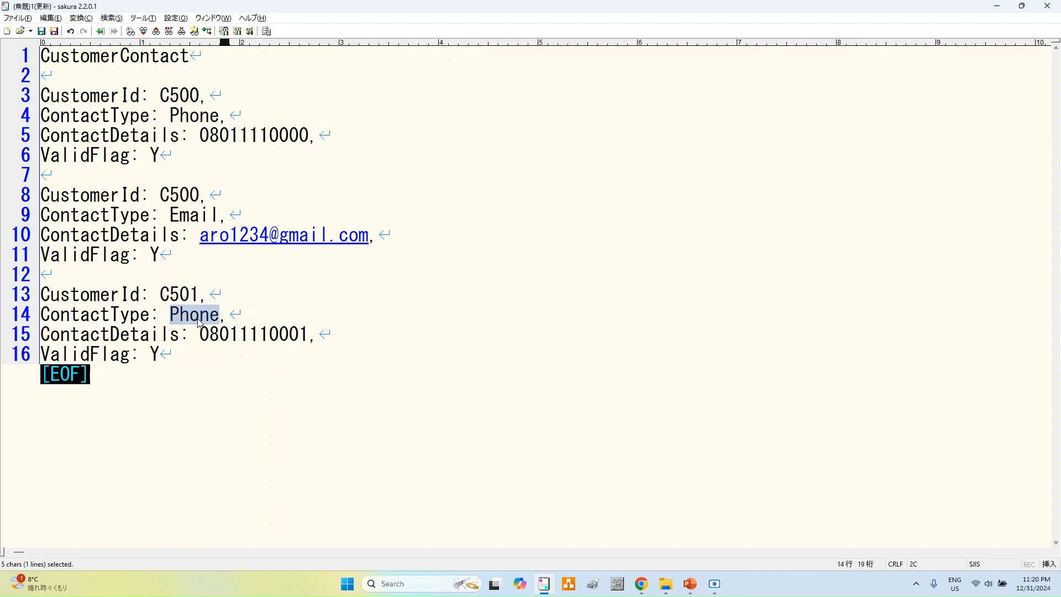
{"action": "key", "text": "alt+Tab"}
{"action": "left_click", "coordinate": [451, 348]}
{"action": "key", "text": "ctrl+v"}
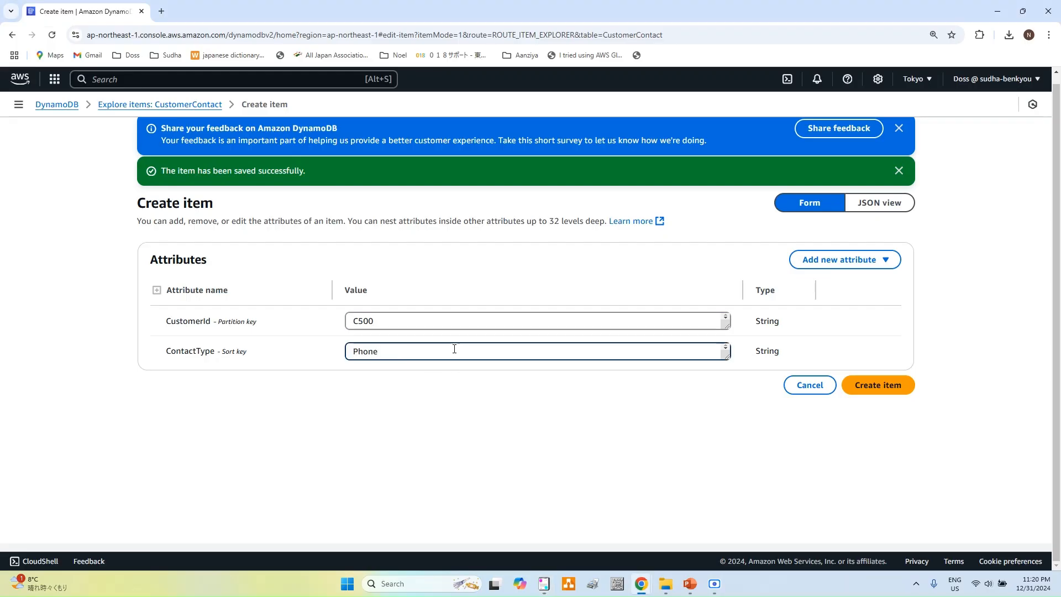
{"action": "left_click", "coordinate": [878, 268]}
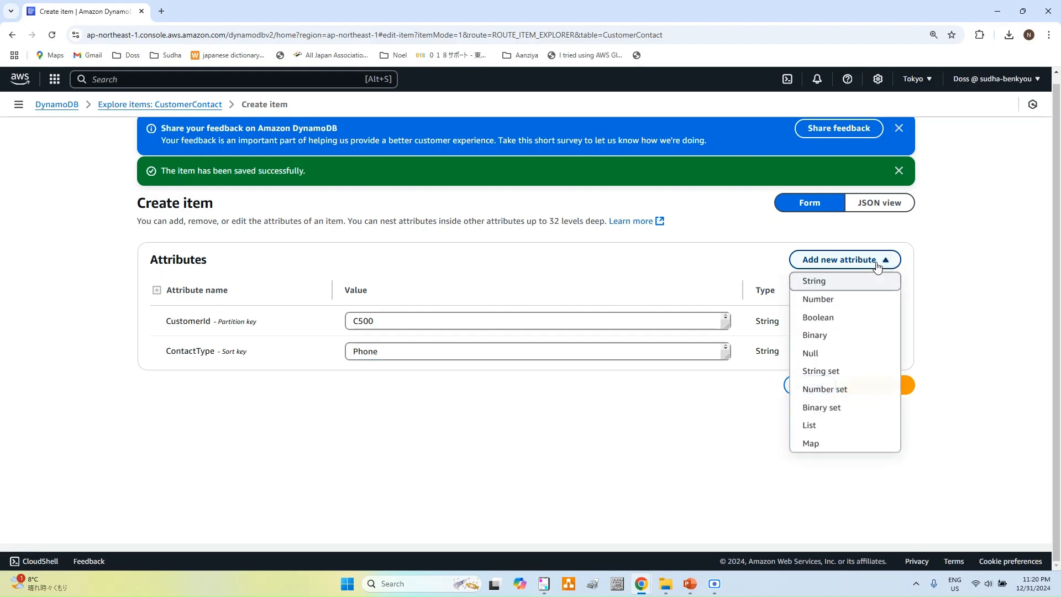
{"action": "left_click", "coordinate": [849, 284]}
{"action": "key", "text": "alt+Tab"}
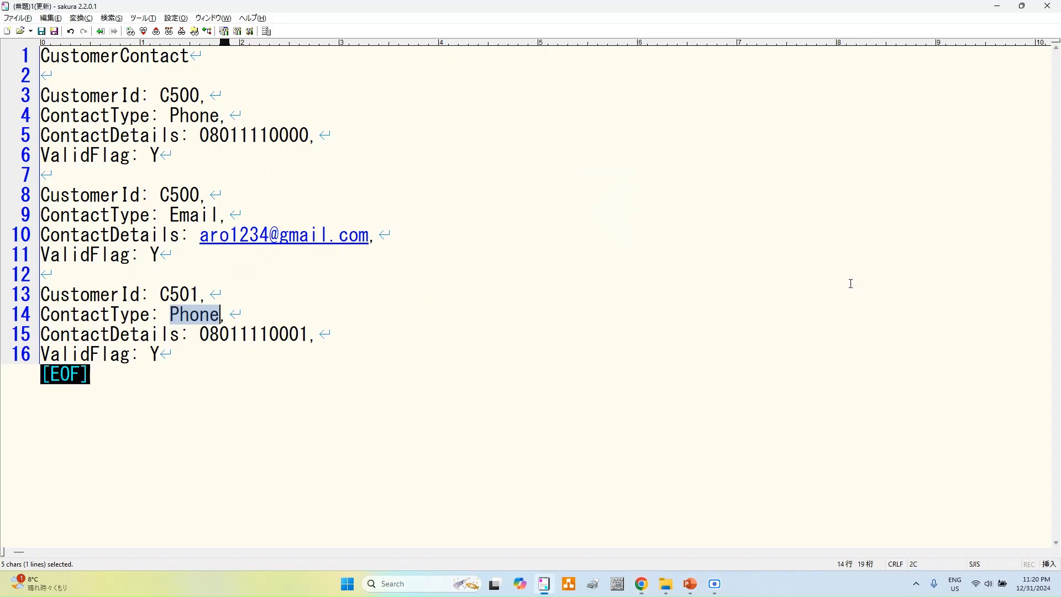
{"action": "double_click", "coordinate": [73, 338]}
{"action": "key", "text": "ctrl+c"}
{"action": "key", "text": "alt+Tab"}
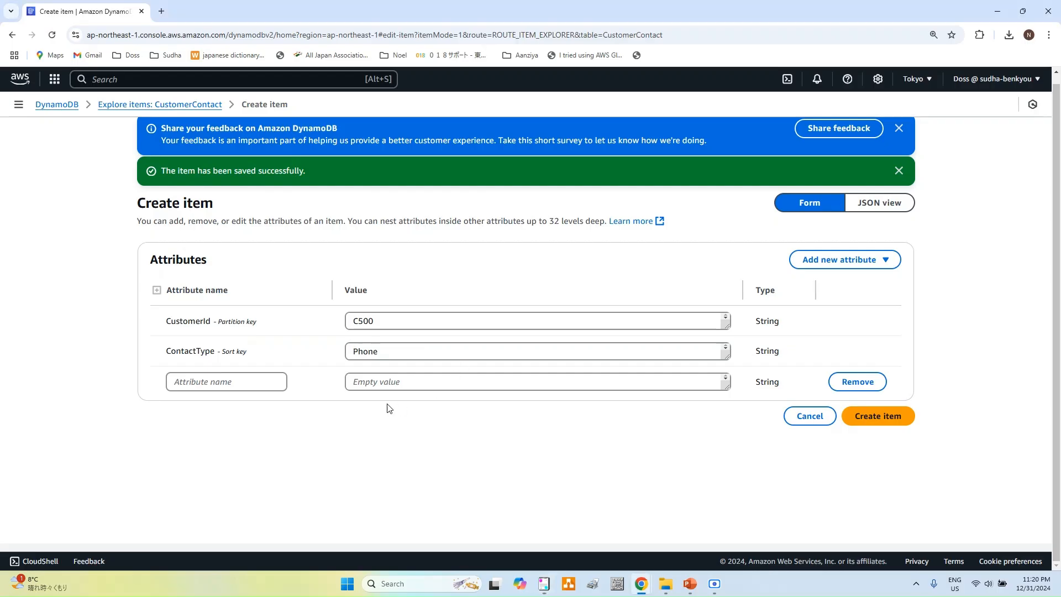
{"action": "left_click", "coordinate": [223, 387]}
{"action": "key", "text": "ctrl+v"}
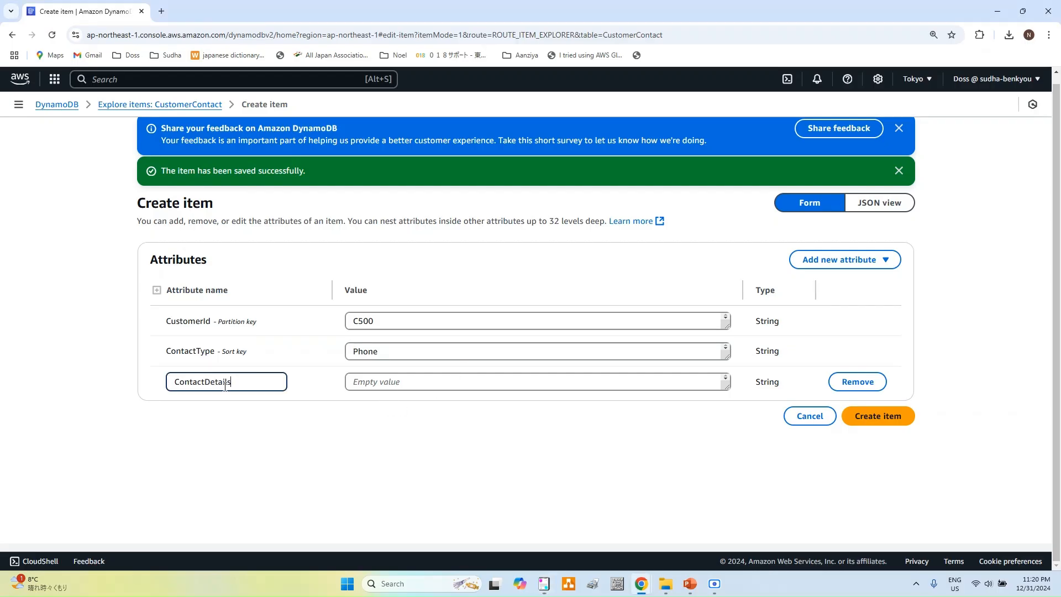
Step: Paste the phone number from the notes as the ContactDetails value
{"action": "key", "text": "alt+Tab"}
{"action": "left_click", "coordinate": [250, 334]}
{"action": "double_click", "coordinate": [251, 334]}
{"action": "key", "text": "ctrl+c"}
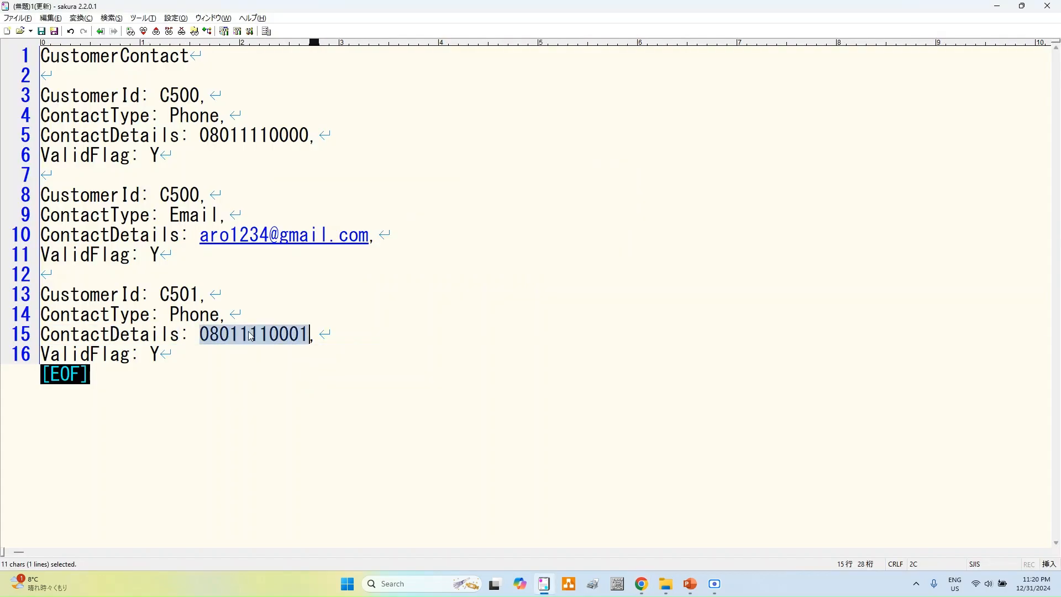
{"action": "key", "text": "alt+Tab"}
{"action": "left_click", "coordinate": [479, 381]}
{"action": "key", "text": "ctrl+v"}
{"action": "key", "text": "alt+Tab"}
{"action": "left_click", "coordinate": [60, 354]}
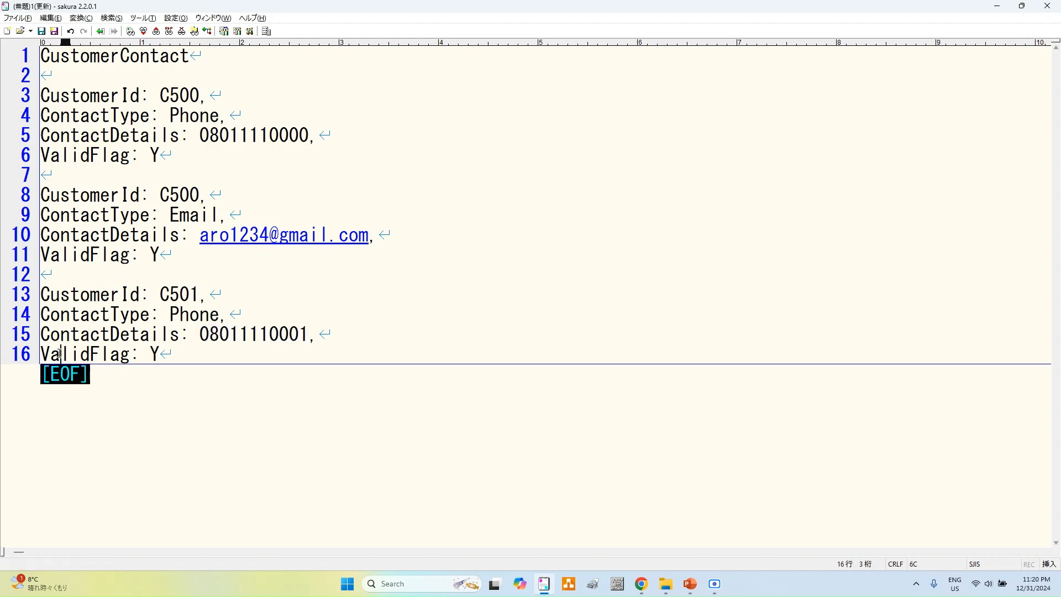
{"action": "double_click", "coordinate": [60, 354]}
{"action": "key", "text": "alt+Tab"}
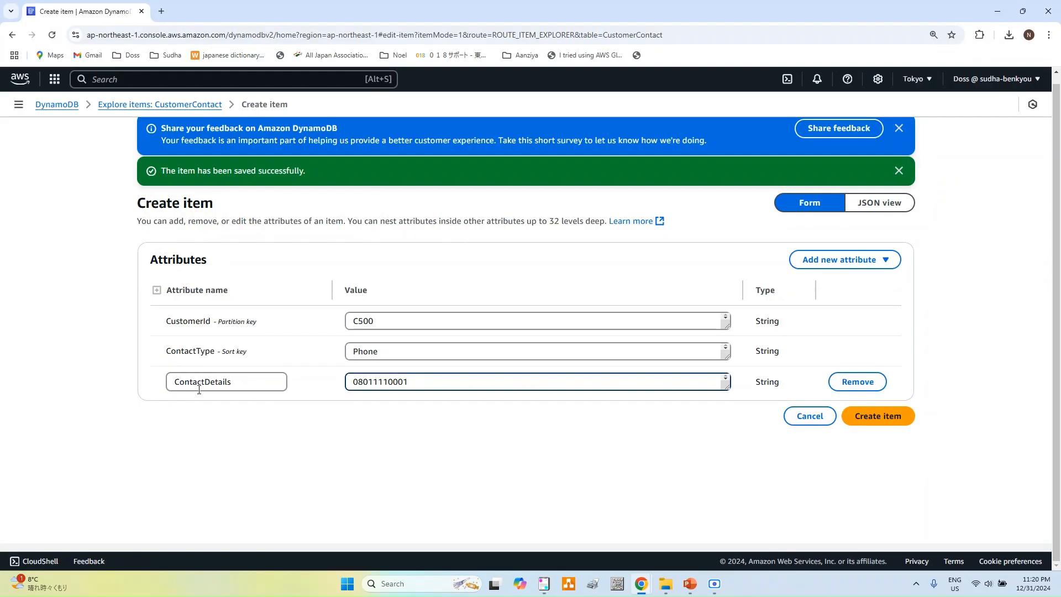
Step: Add a ValidFlag string attribute set to Y and try saving, which fails as a duplicate key
{"action": "left_click", "coordinate": [822, 261]}
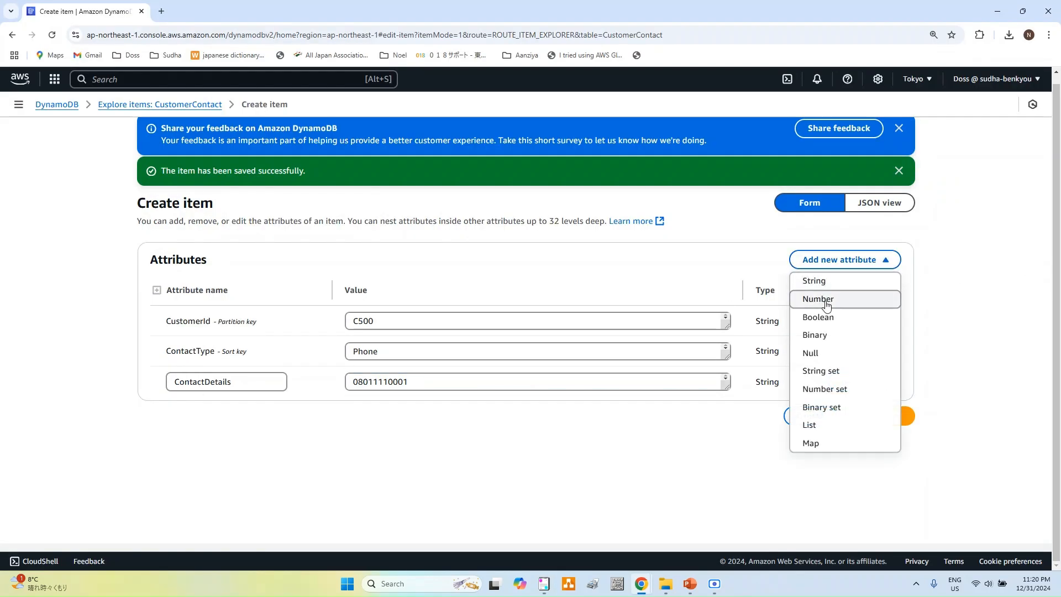
{"action": "left_click", "coordinate": [821, 290]}
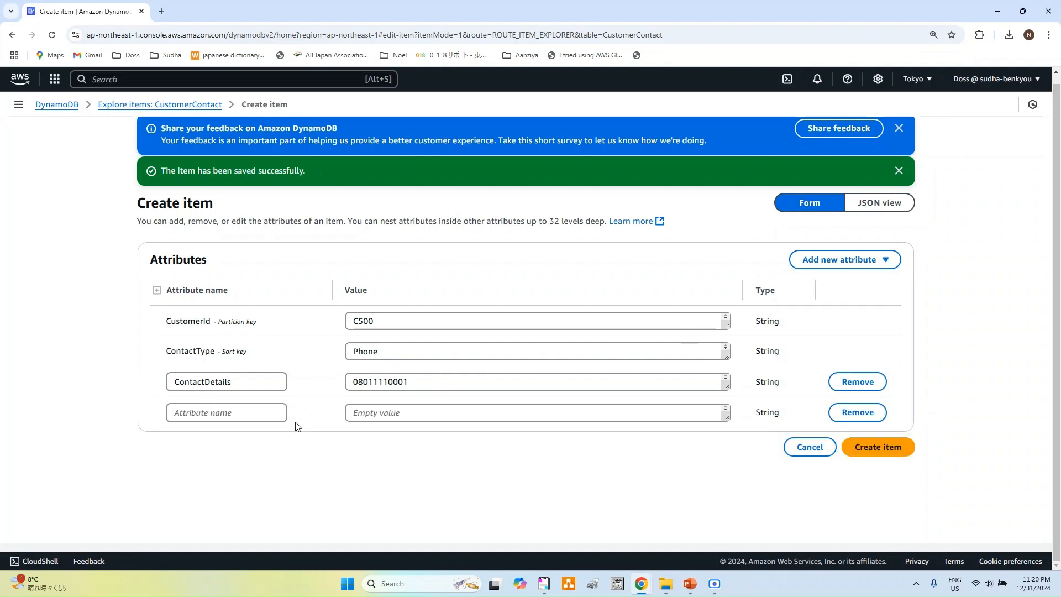
{"action": "left_click", "coordinate": [274, 412]}
{"action": "type", "text": "ValidFlag"}
{"action": "left_click", "coordinate": [409, 415]}
{"action": "type", "text": "Y"}
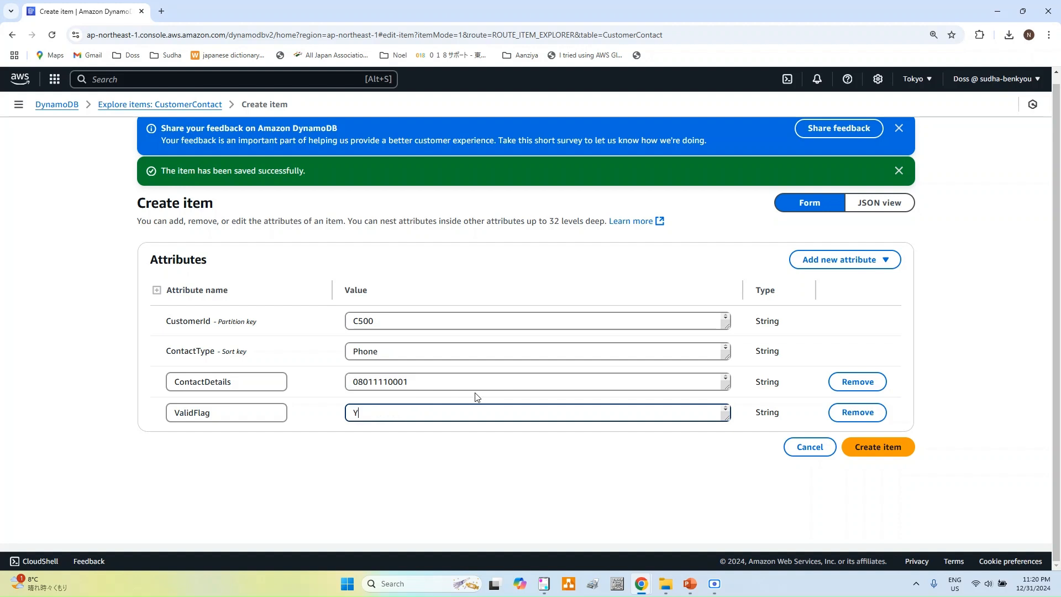
{"action": "left_click", "coordinate": [879, 450]}
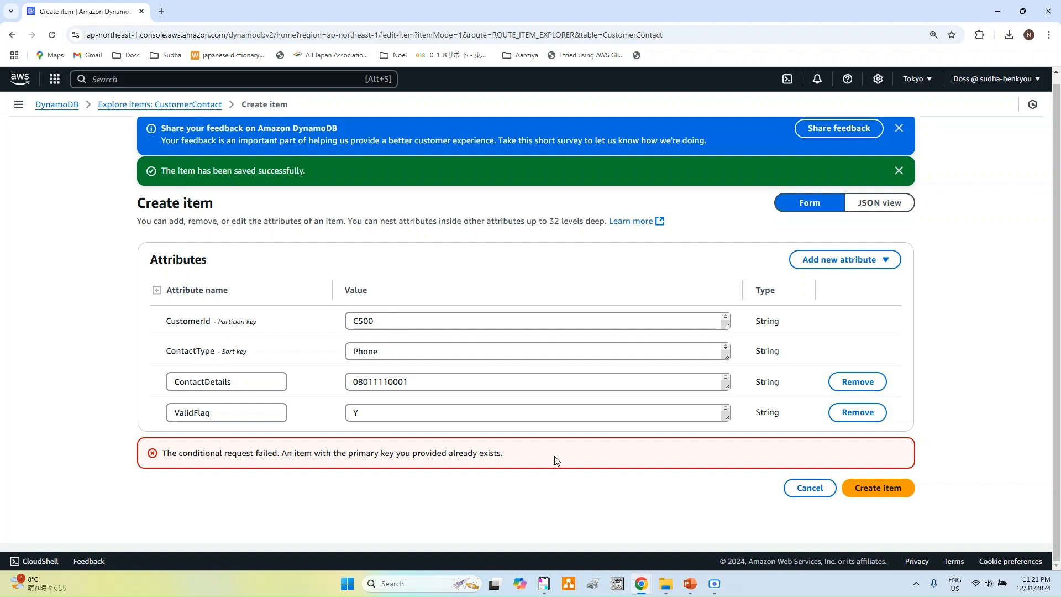
{"action": "left_click", "coordinate": [544, 584]}
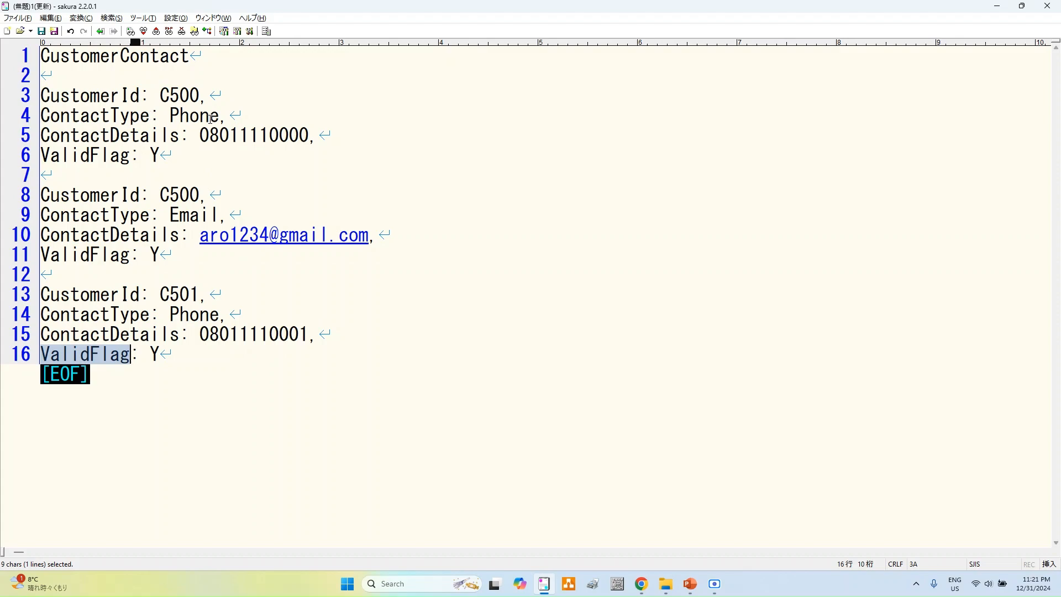
{"action": "key", "text": "alt+Tab"}
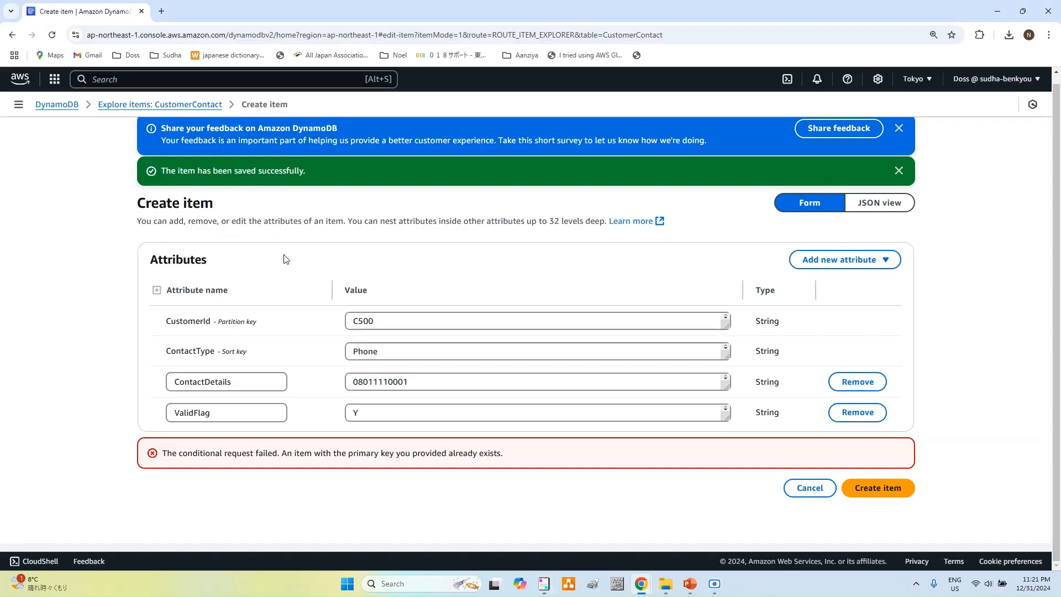
{"action": "left_click", "coordinate": [443, 317]}
{"action": "type", "text": "1"}
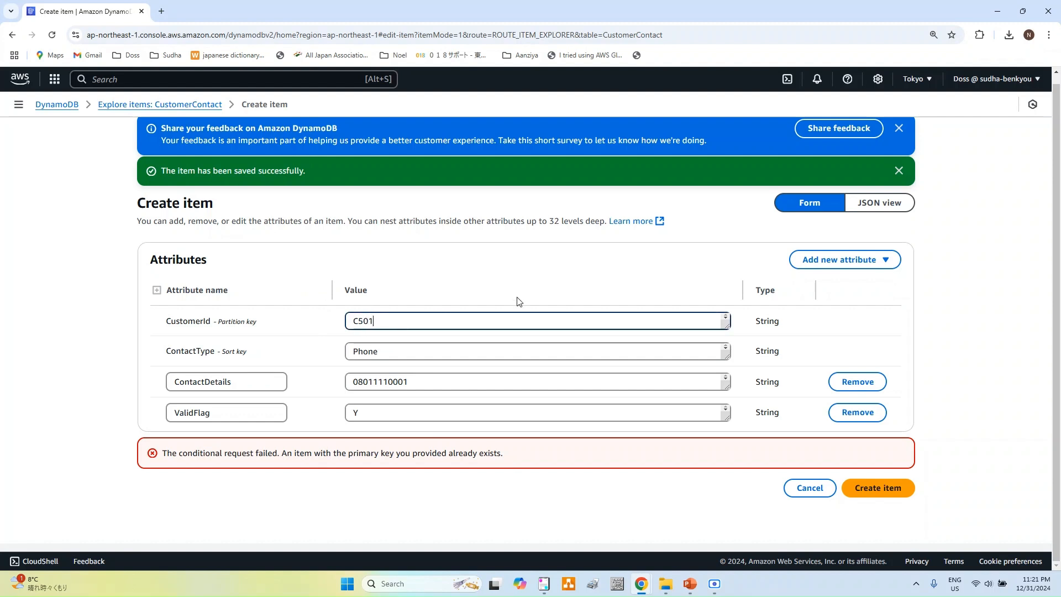
{"action": "left_click", "coordinate": [903, 492]}
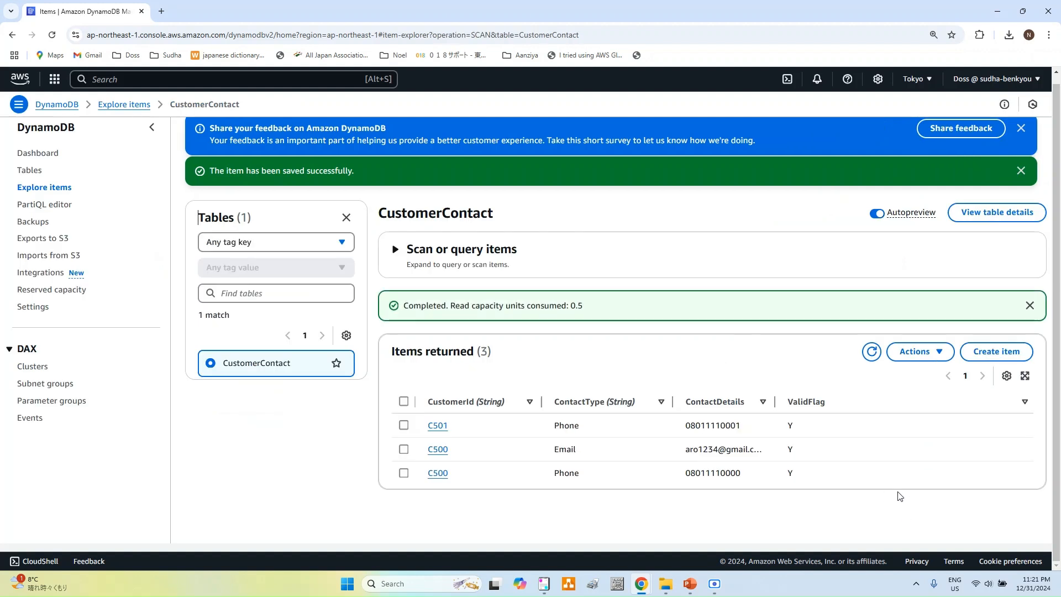
{"action": "mouse_move", "coordinate": [499, 426]}
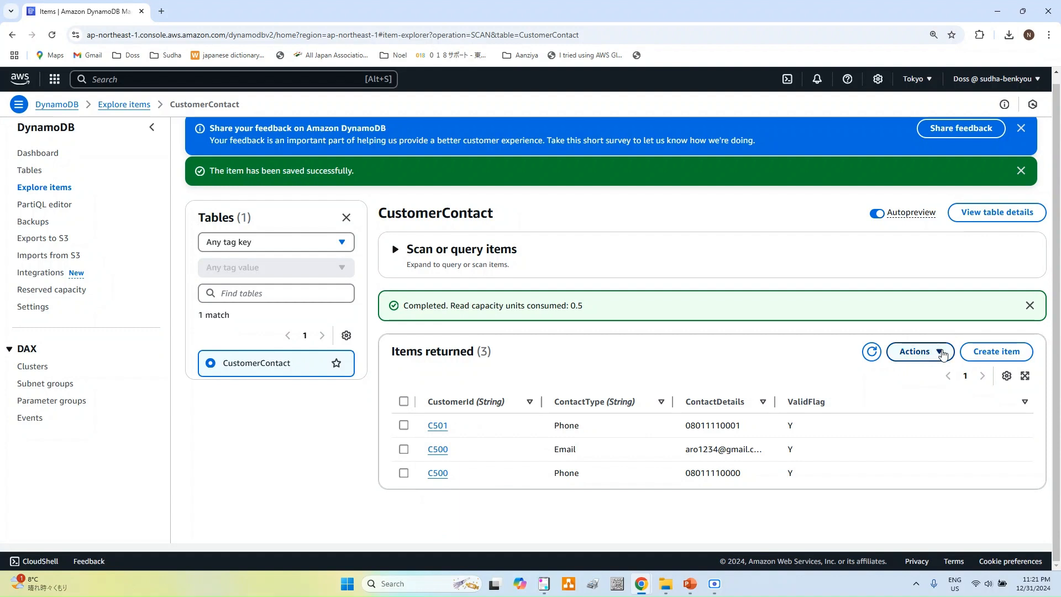
{"action": "left_click", "coordinate": [942, 354]}
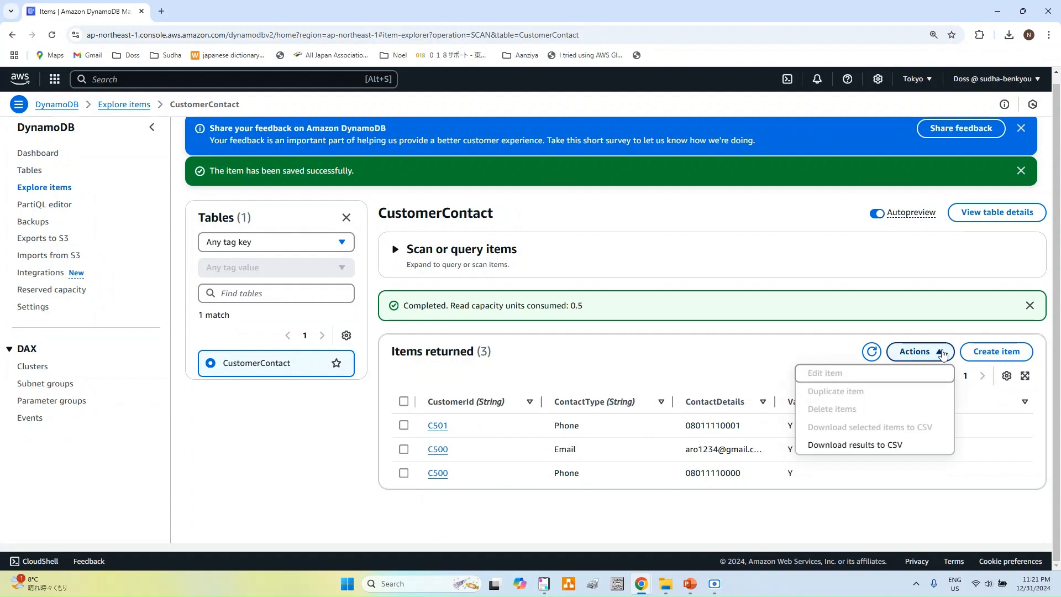
{"action": "left_click", "coordinate": [403, 425]}
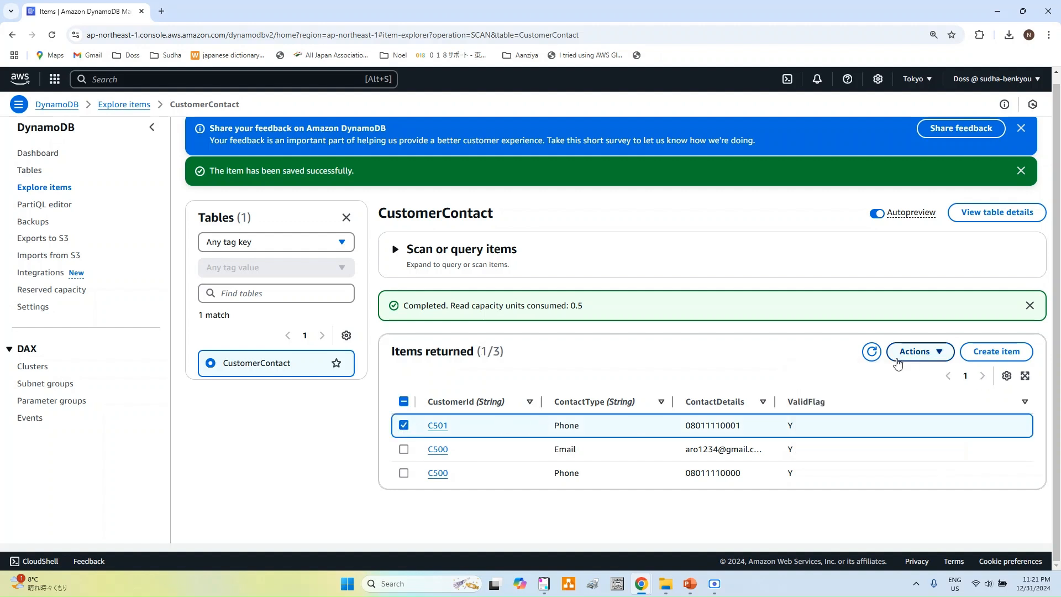
{"action": "left_click", "coordinate": [942, 354]}
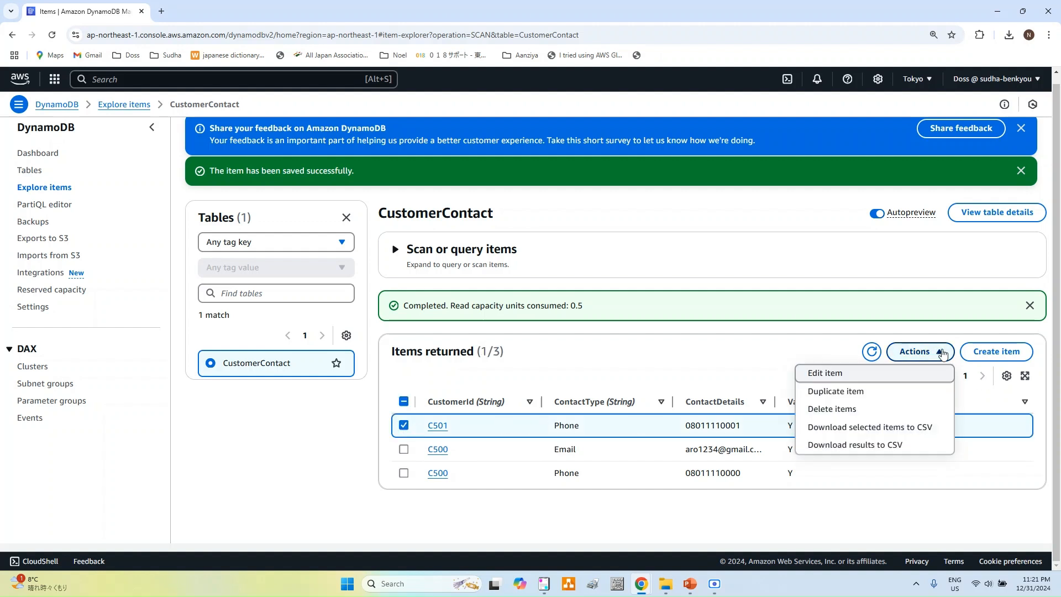
{"action": "left_click", "coordinate": [834, 373]}
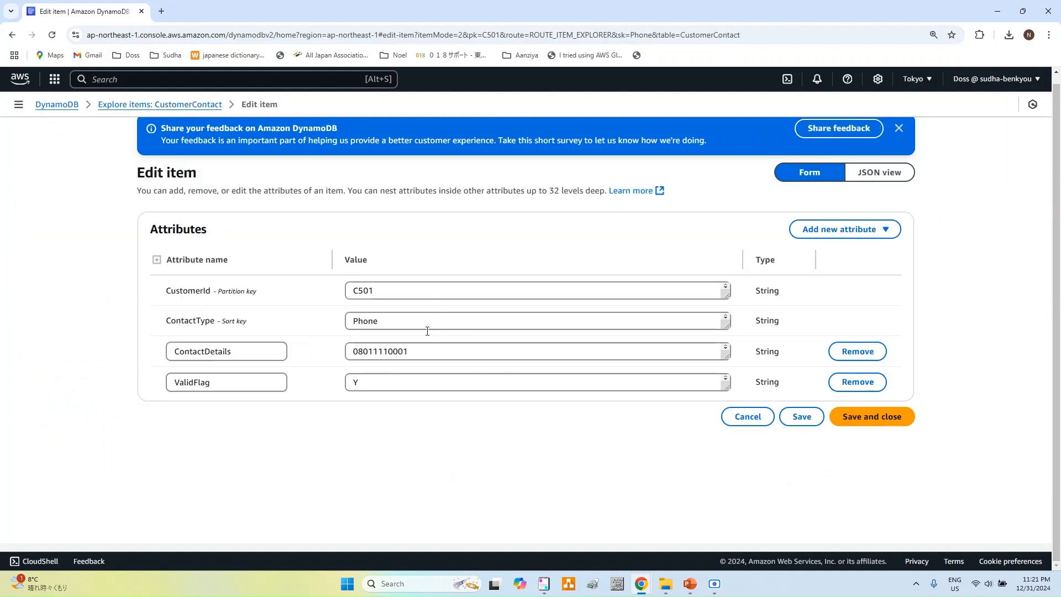
{"action": "left_click", "coordinate": [421, 349]}
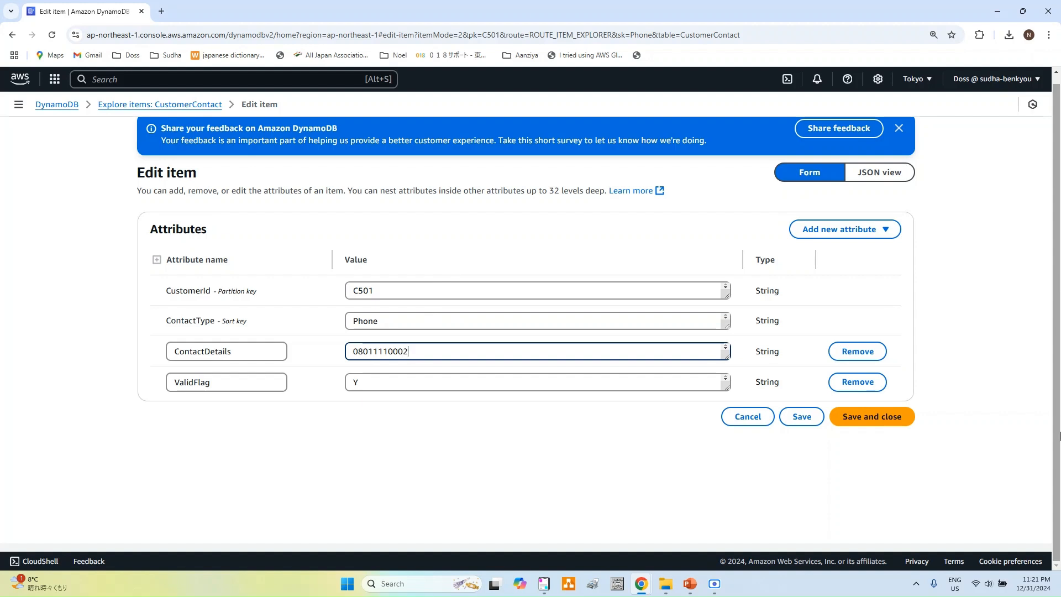
{"action": "left_click", "coordinate": [812, 420]}
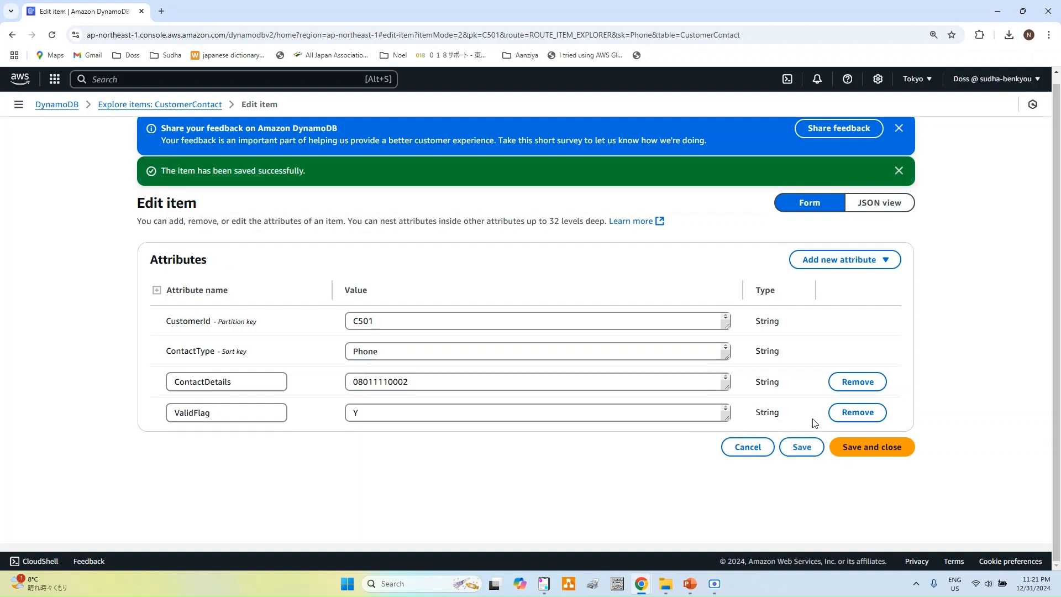
{"action": "left_click", "coordinate": [877, 450]}
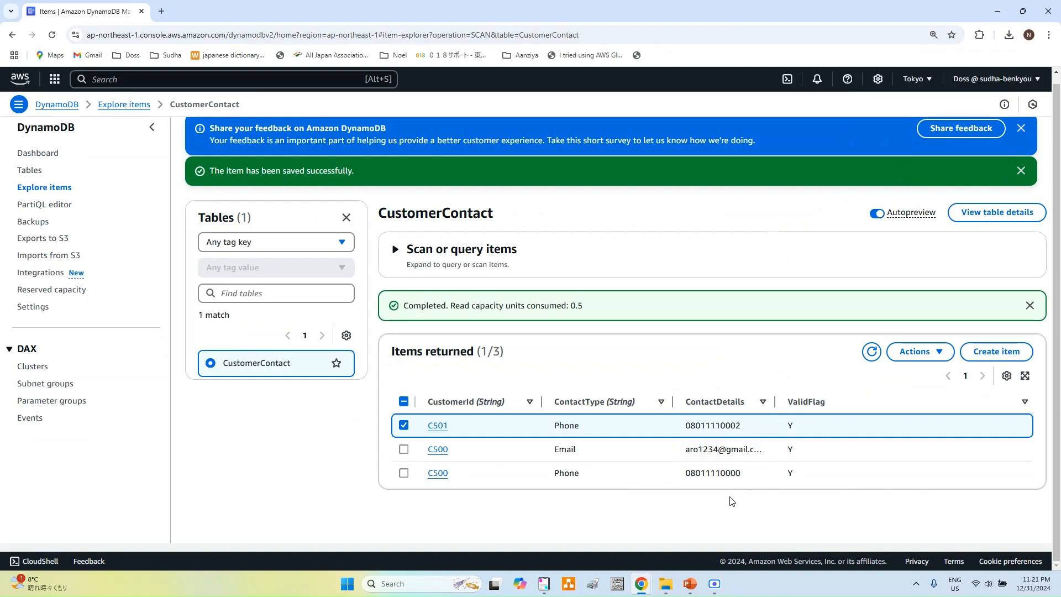
Step: Close the ContactDetails quick editor and Actions menu, then expand 'Scan or query items'
{"action": "left_click", "coordinate": [757, 426]}
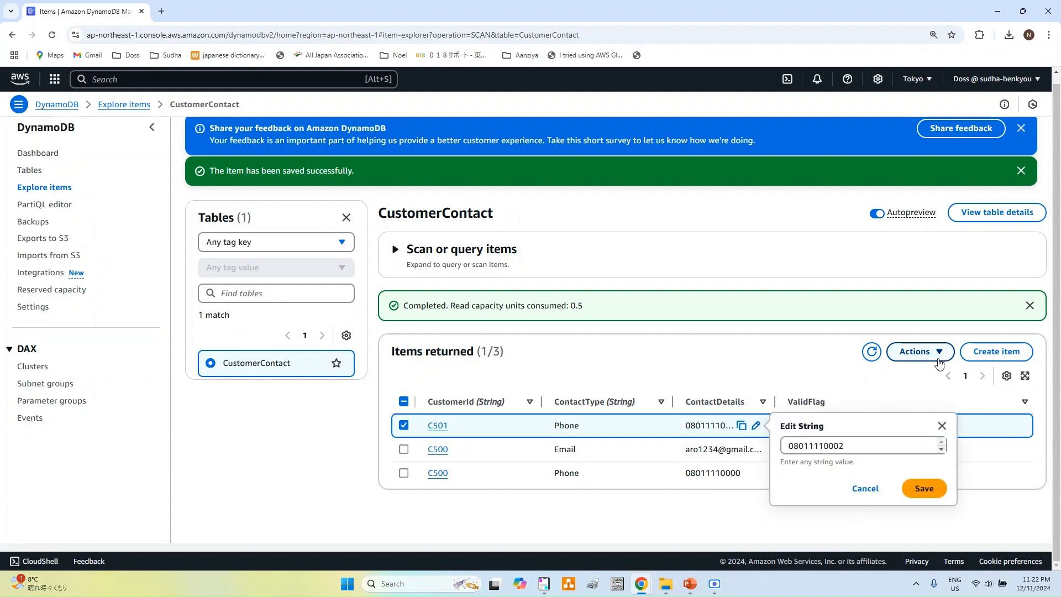
{"action": "left_click", "coordinate": [938, 356]}
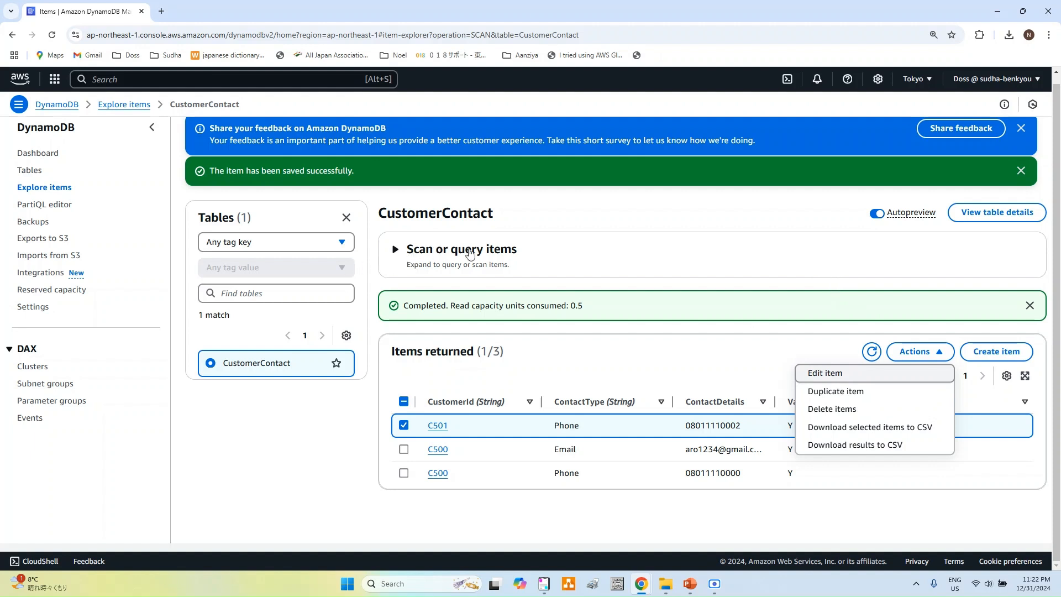
{"action": "left_click", "coordinate": [396, 252]}
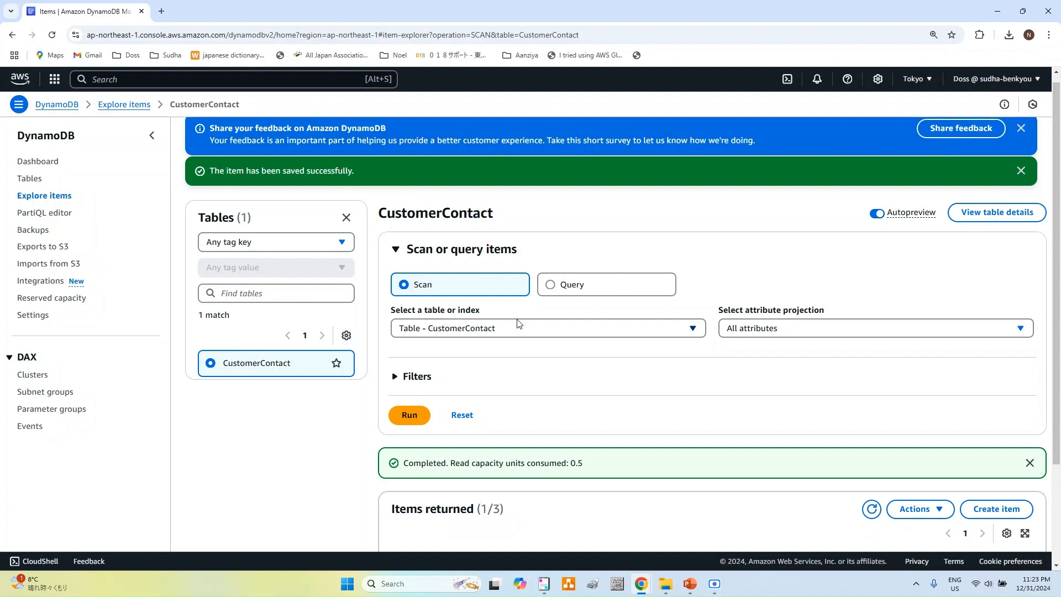
Step: Rerun the CustomerContact scan with All attributes projected, and reset browser zoom to 100%
{"action": "left_click", "coordinate": [527, 334]}
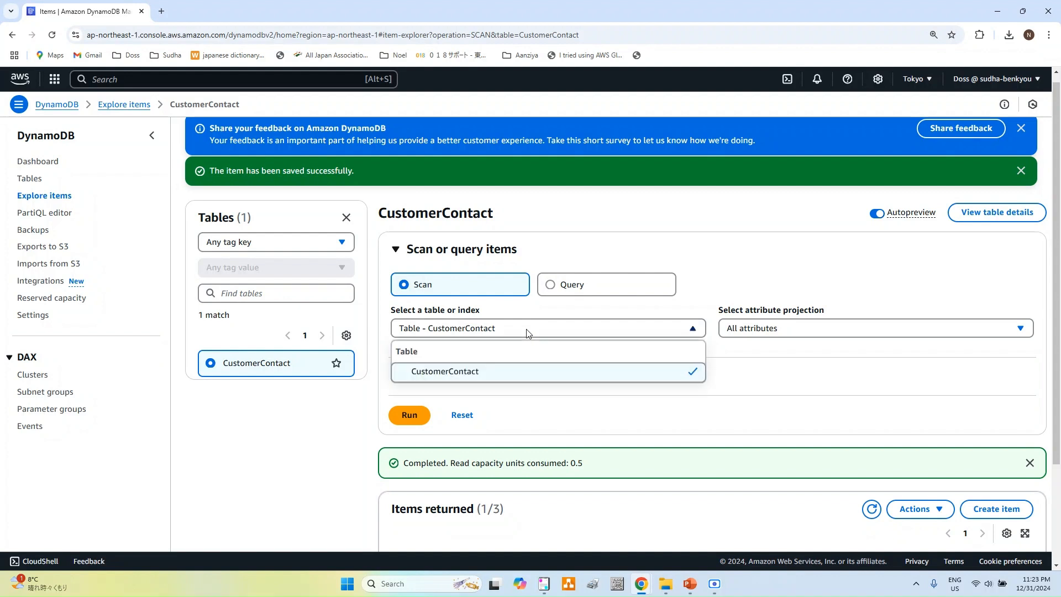
{"action": "left_click", "coordinate": [436, 376]}
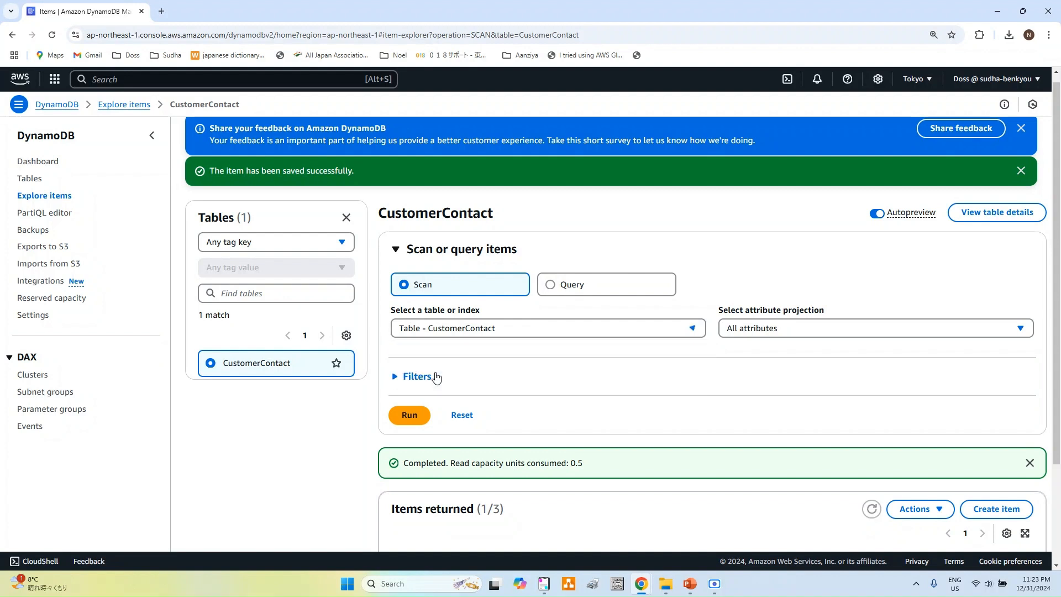
{"action": "left_click", "coordinate": [789, 332]}
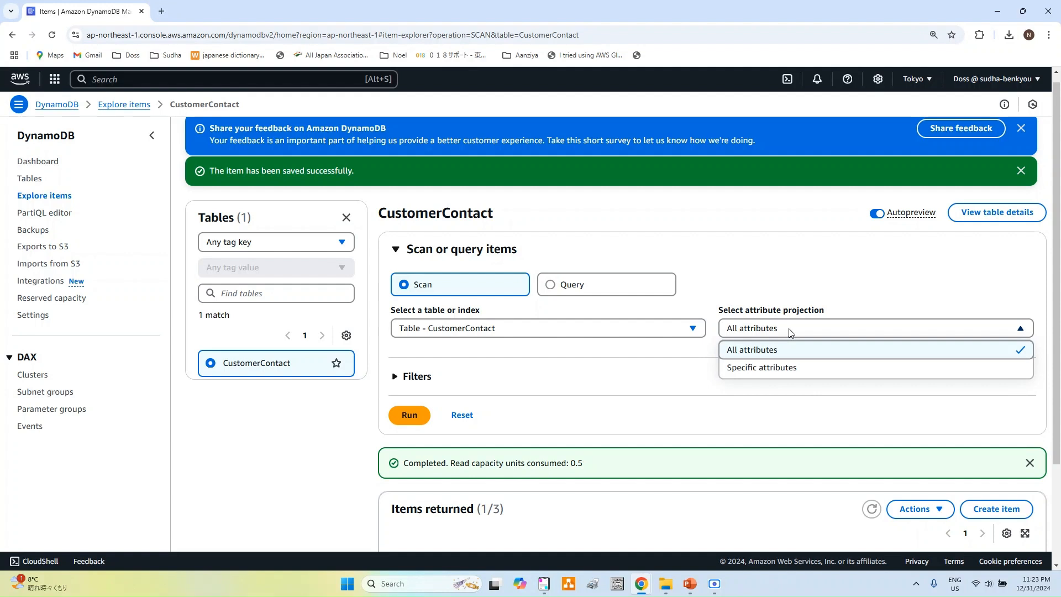
{"action": "left_click", "coordinate": [782, 368]}
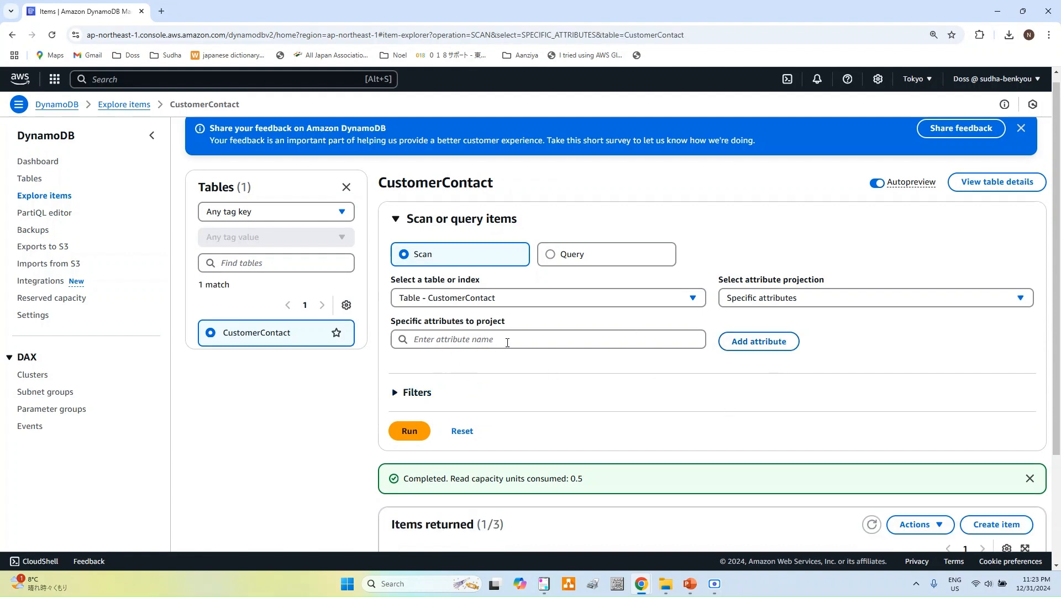
{"action": "left_click", "coordinate": [806, 299]}
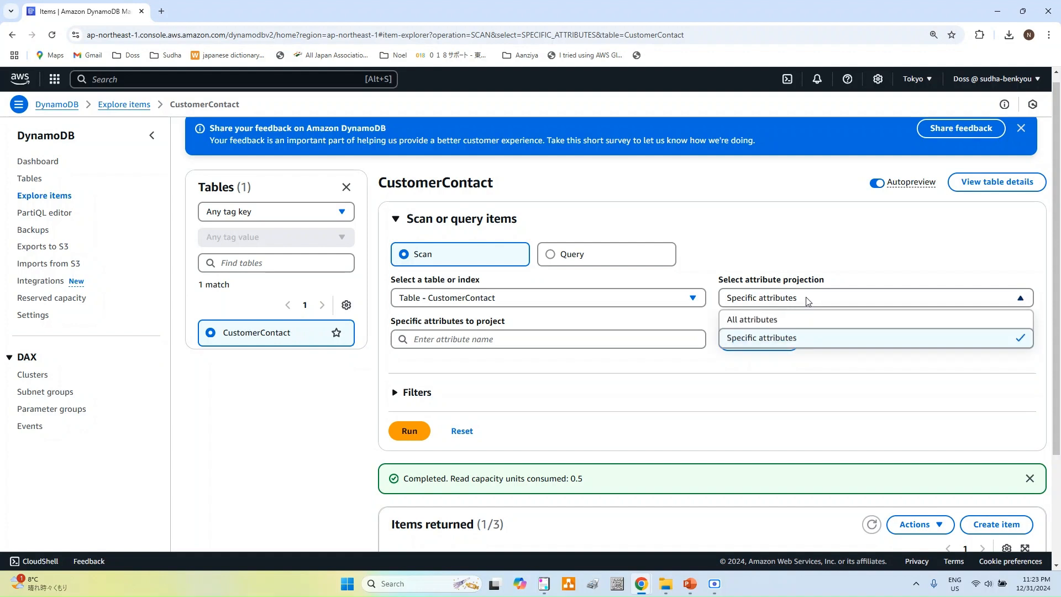
{"action": "left_click", "coordinate": [786, 320]}
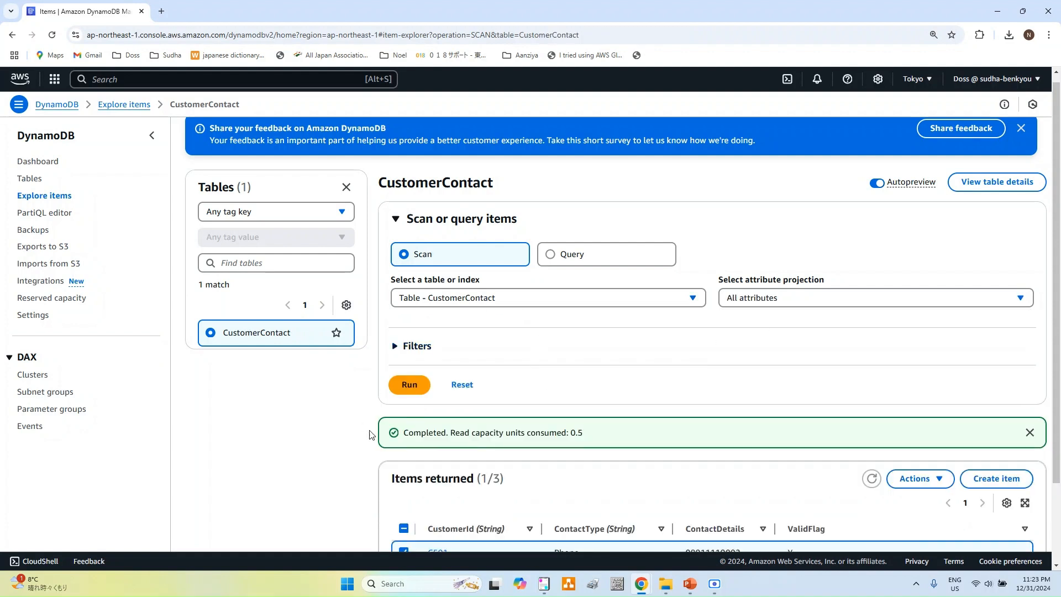
{"action": "left_click", "coordinate": [412, 383]}
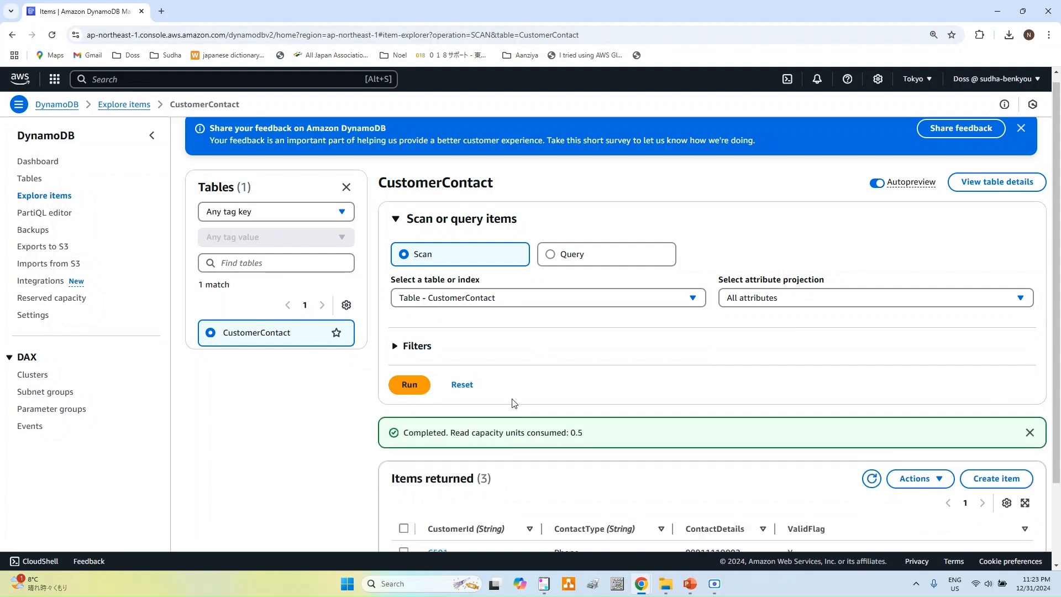
{"action": "scroll", "coordinate": [530, 428], "scroll_direction": "down", "scroll_amount": 3}
{"action": "key", "text": "ctrl+minus"}
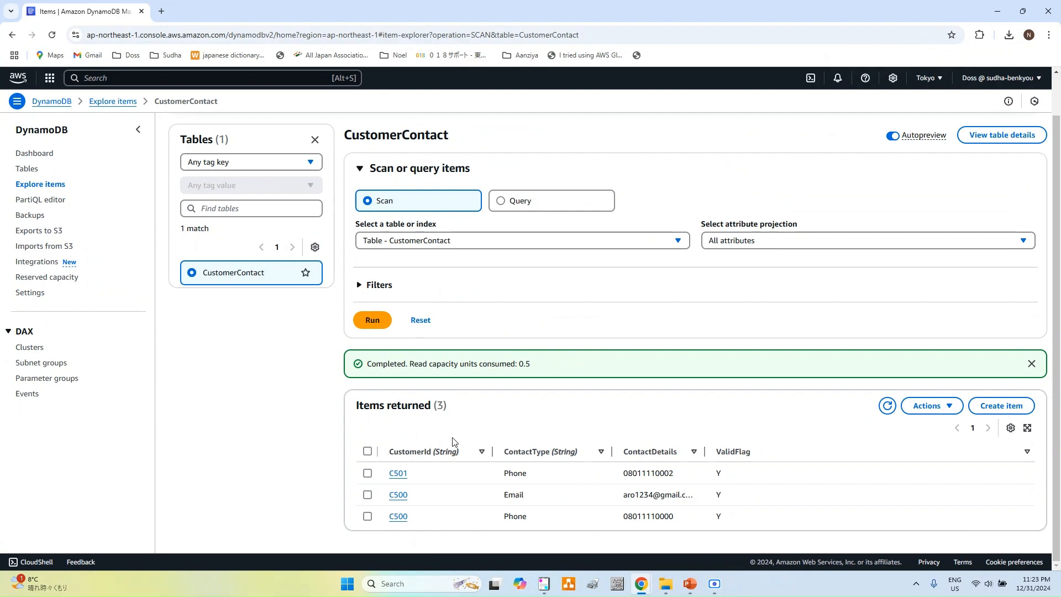
Step: Query CustomerContact with partition key C500 and sort key ContactType equal to Phone
{"action": "left_click", "coordinate": [501, 201]}
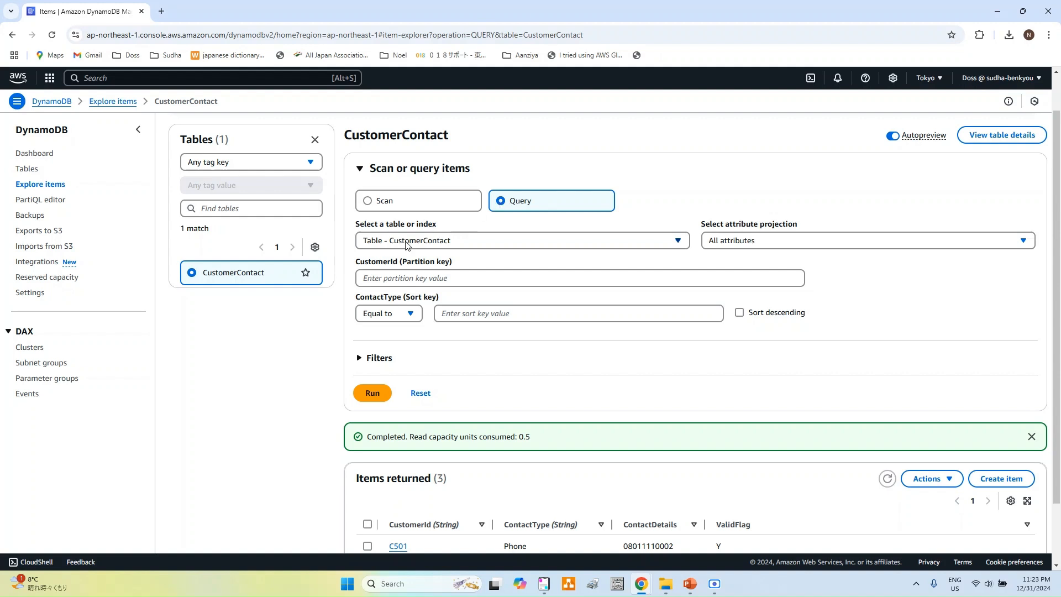
{"action": "left_click", "coordinate": [440, 242]}
{"action": "left_click", "coordinate": [421, 278]}
{"action": "left_click", "coordinate": [481, 282]}
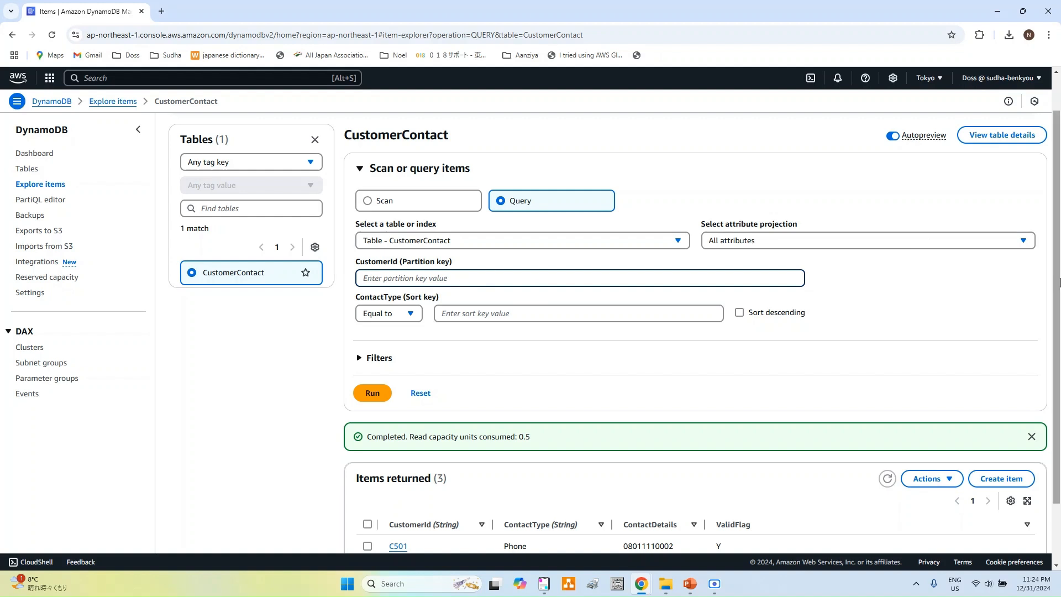
{"action": "type", "text": "C500"}
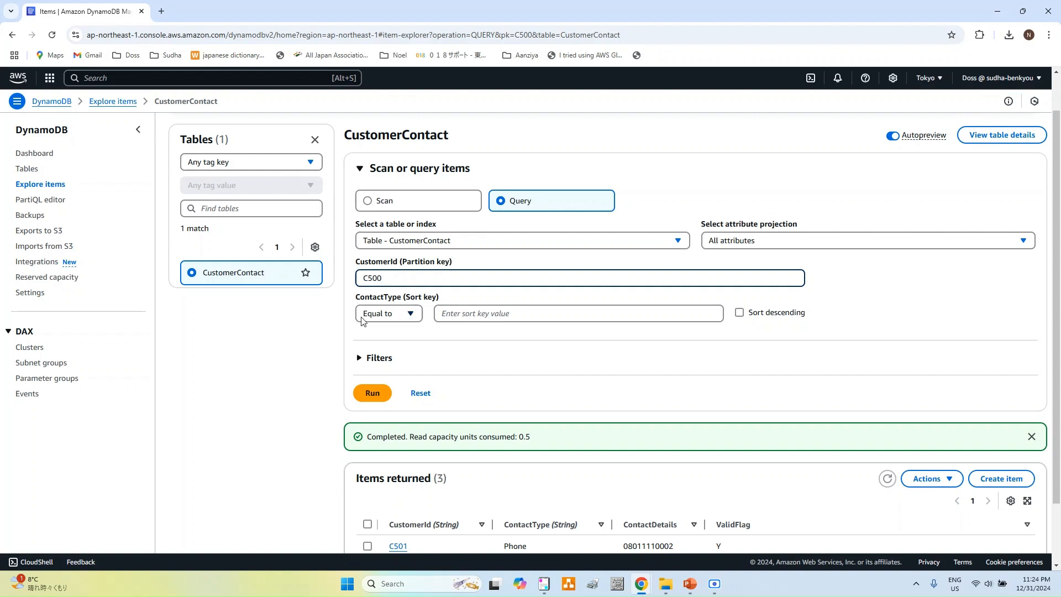
{"action": "left_click", "coordinate": [415, 319]}
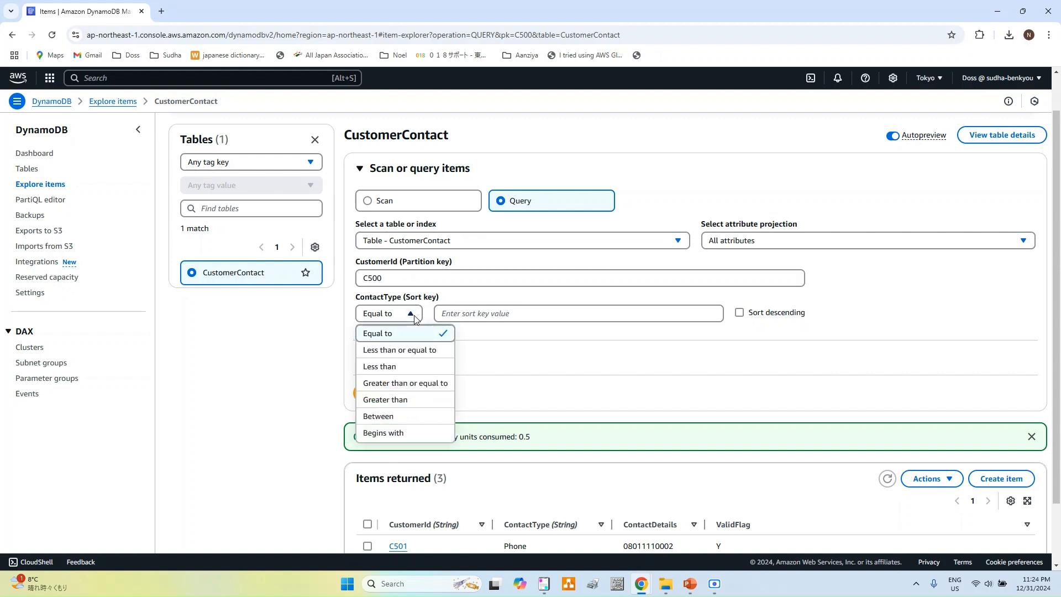
{"action": "left_click", "coordinate": [543, 338]}
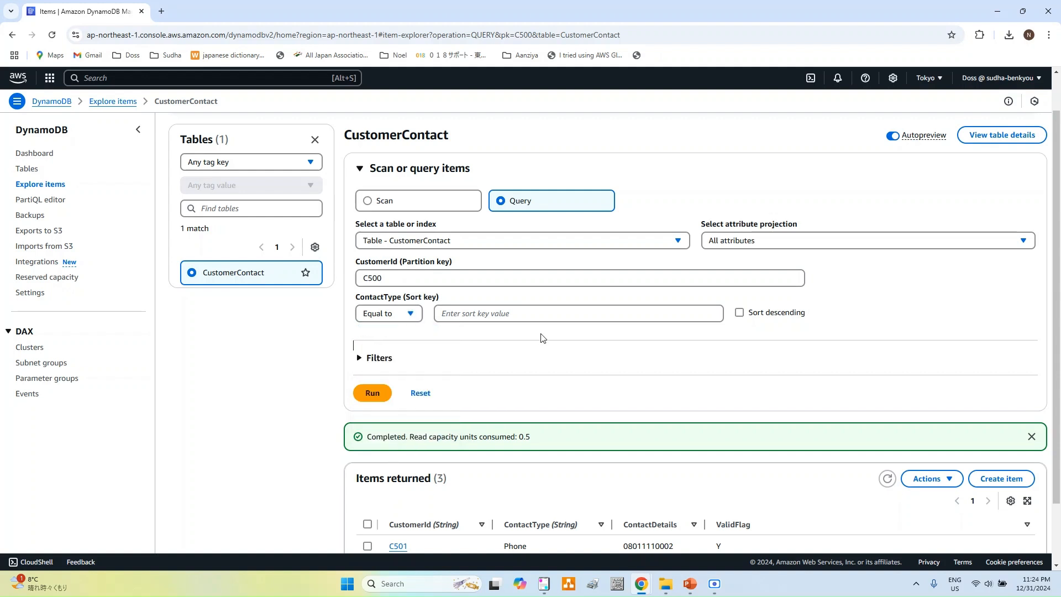
{"action": "left_click", "coordinate": [413, 314]}
{"action": "left_click", "coordinate": [413, 314]}
{"action": "left_click", "coordinate": [485, 314]}
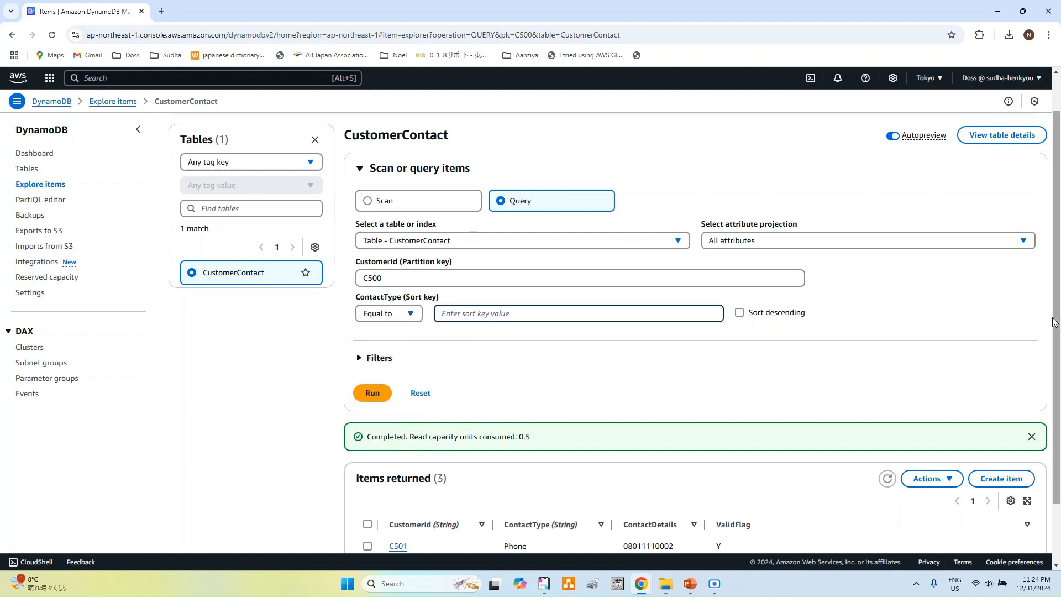
{"action": "type", "text": "Phone"}
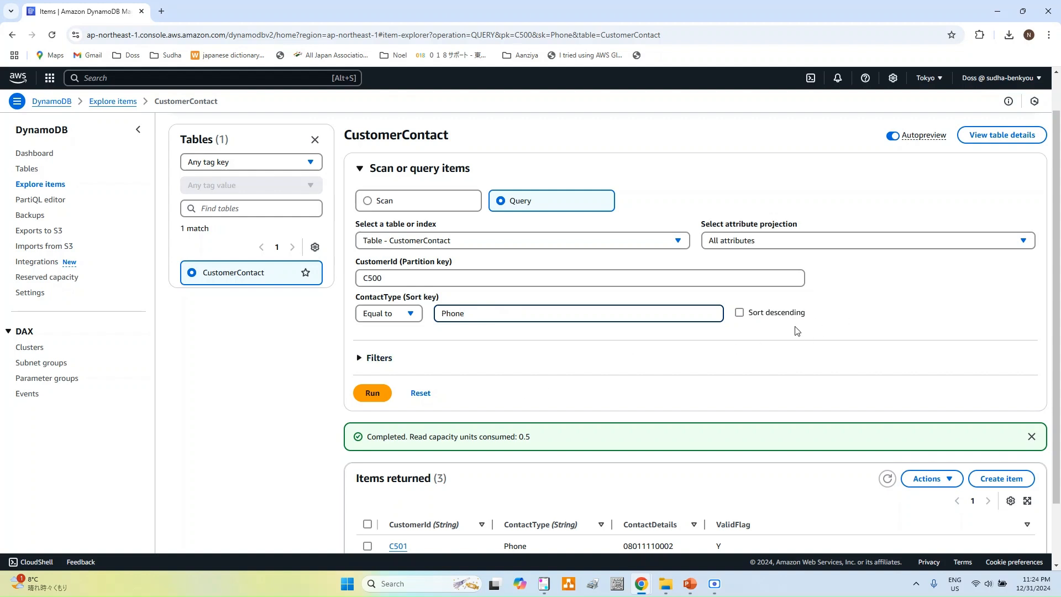
{"action": "scroll", "coordinate": [552, 379], "scroll_direction": "down", "scroll_amount": 2}
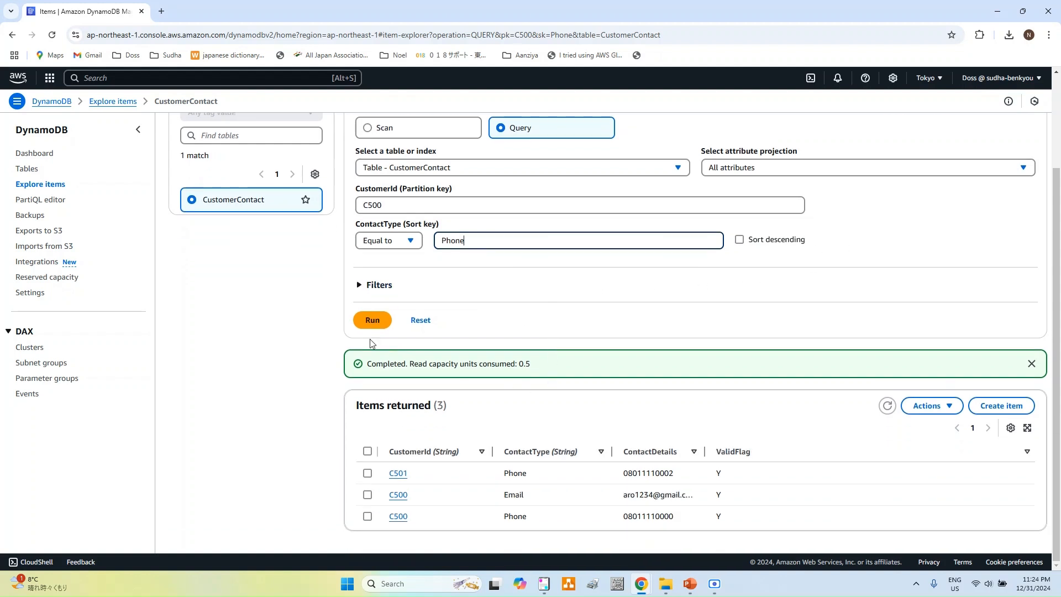
Step: Run the C500 Phone query, then change CustomerId to C501 and run it again
{"action": "left_click", "coordinate": [372, 323]}
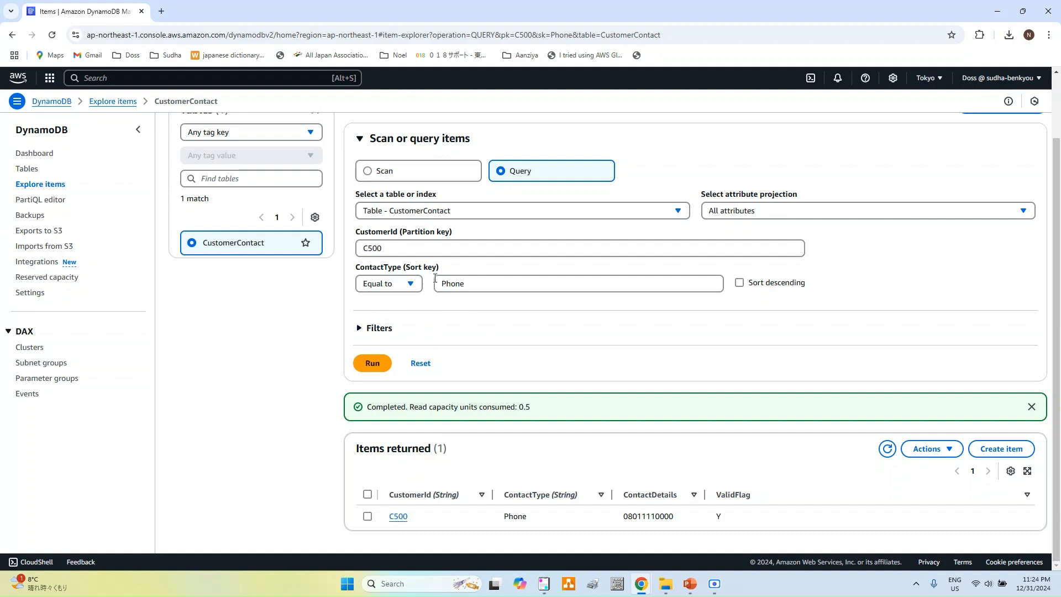
{"action": "left_click", "coordinate": [384, 245]}
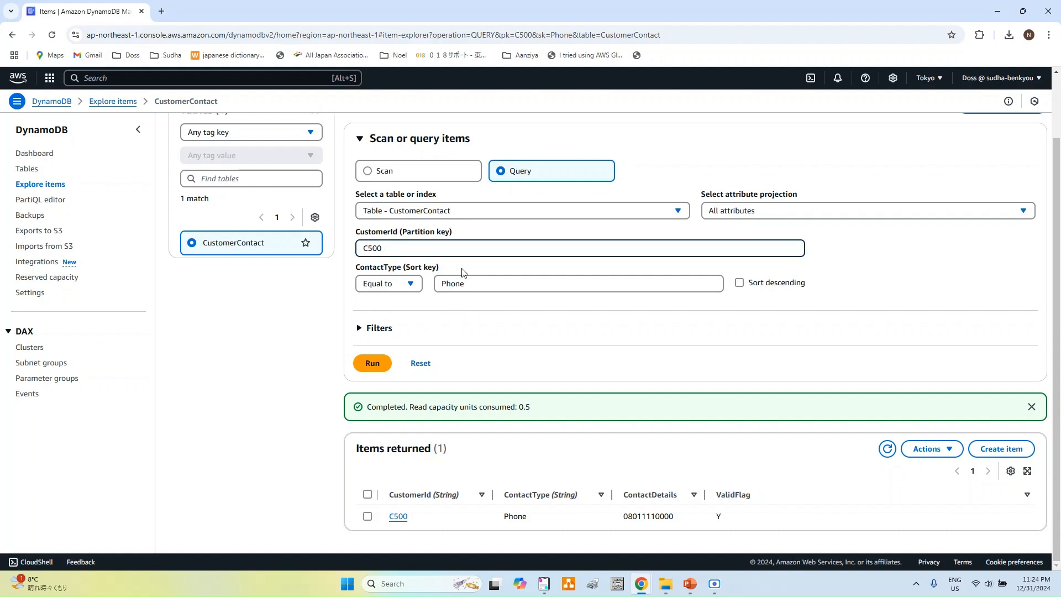
{"action": "key", "text": "BackSpace"}
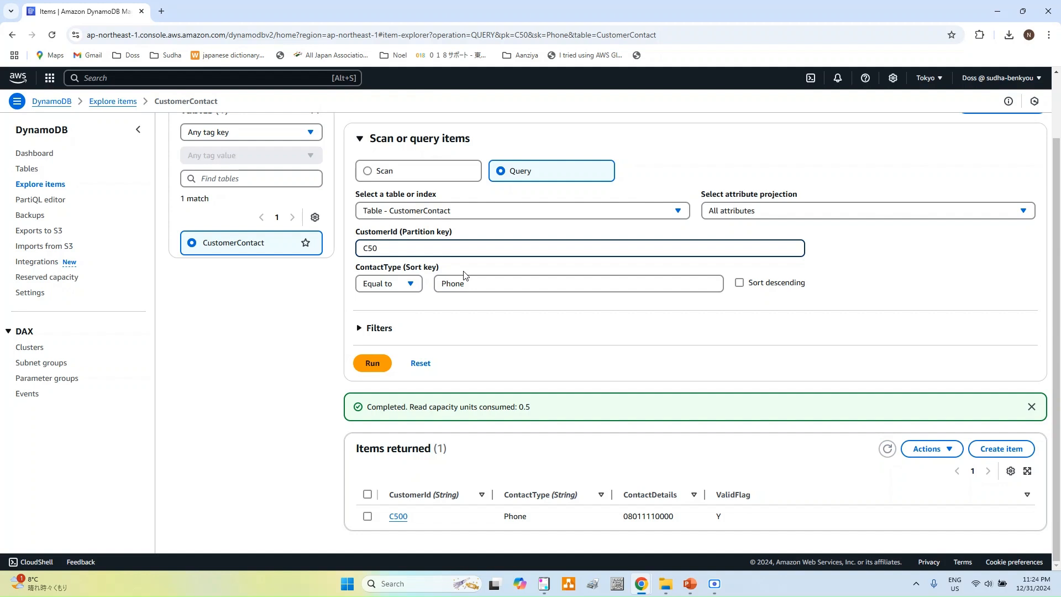
{"action": "left_click", "coordinate": [386, 363]}
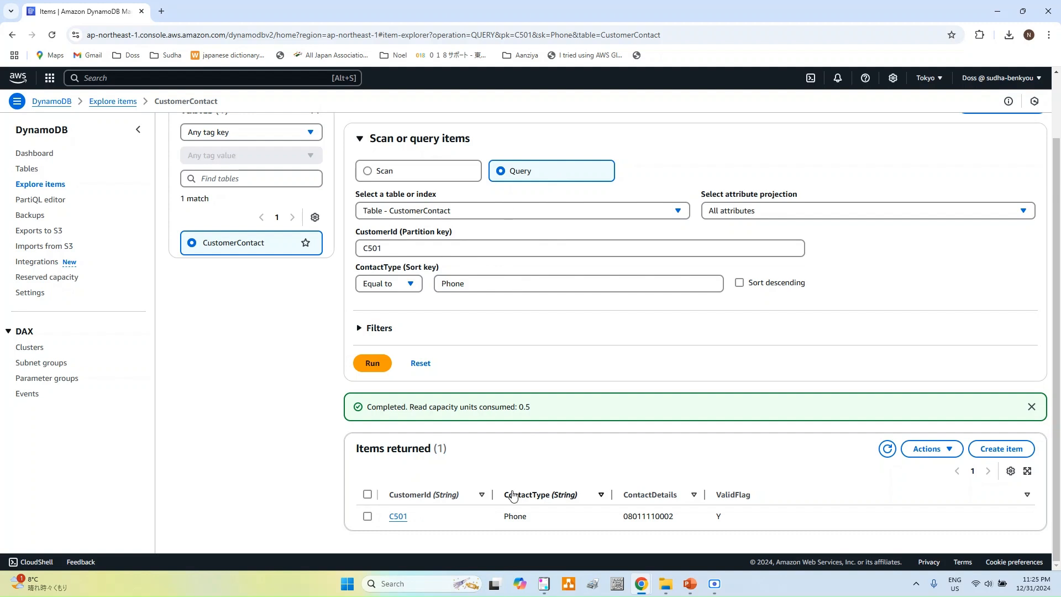
{"action": "scroll", "coordinate": [788, 421], "scroll_direction": "up", "scroll_amount": 2}
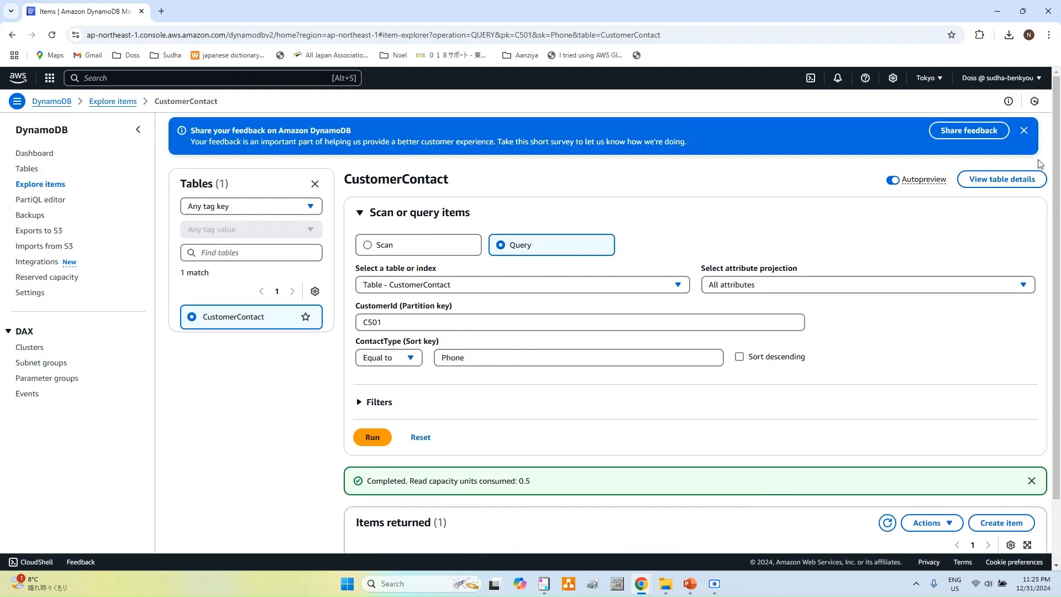
Step: Dismiss the feedback banner and open View table details for CustomerContact
{"action": "left_click", "coordinate": [1024, 130]}
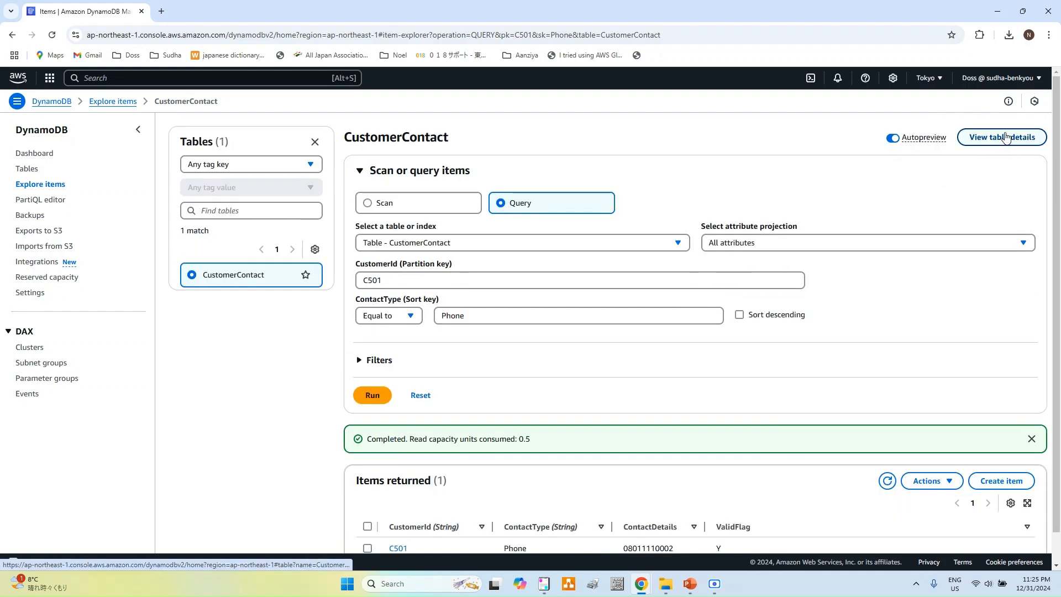
{"action": "left_click", "coordinate": [1006, 138]}
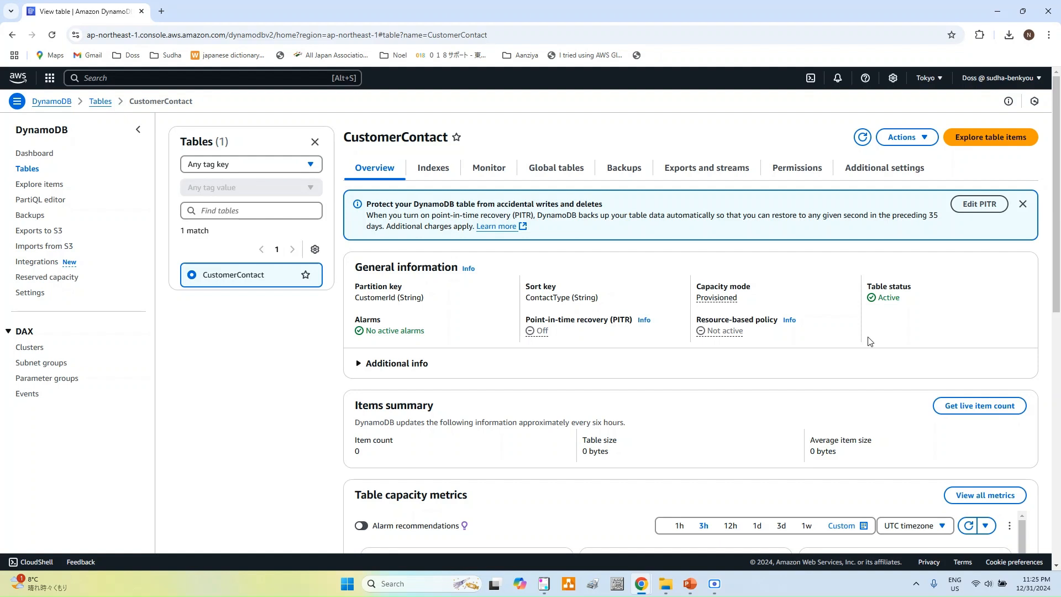
Step: Open the read/write capacity editor, look through the Capacity calculator, and cancel without changes
{"action": "left_click", "coordinate": [904, 173]}
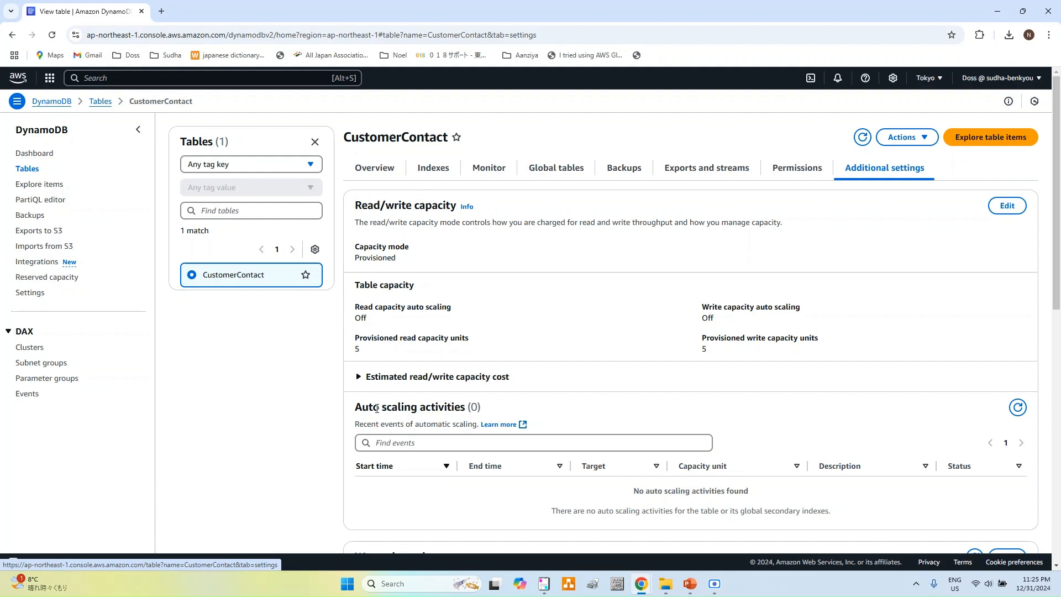
{"action": "left_click", "coordinate": [1011, 206]}
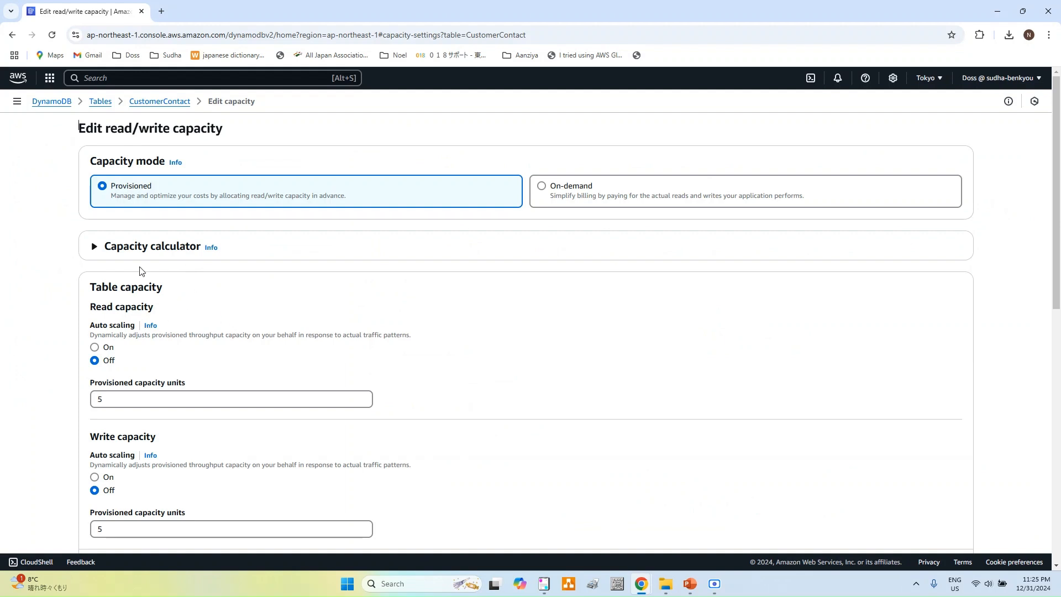
{"action": "left_click", "coordinate": [94, 247]}
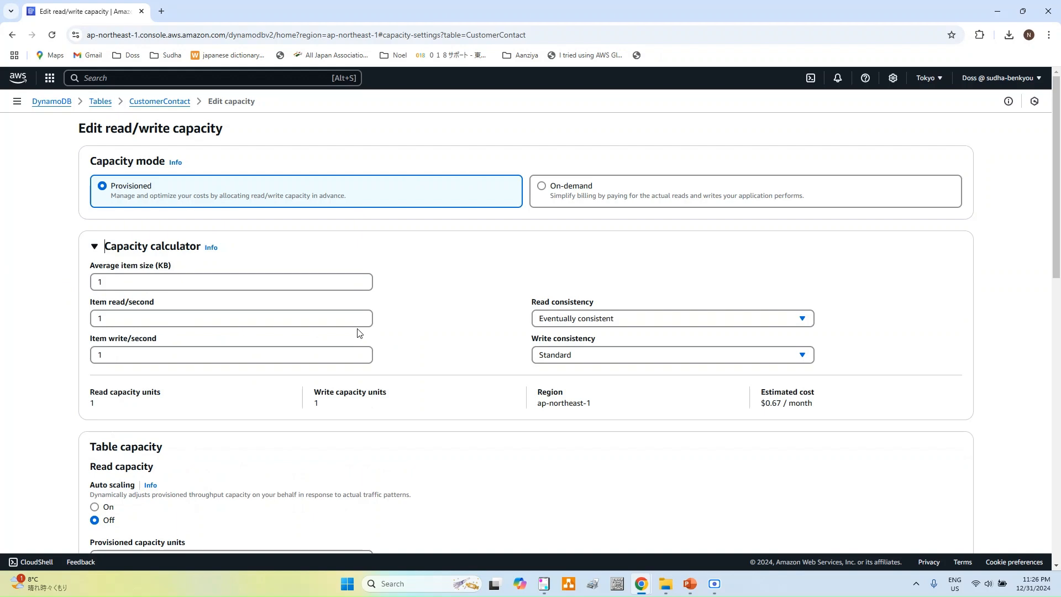
{"action": "scroll", "coordinate": [360, 325], "scroll_direction": "down", "scroll_amount": 8}
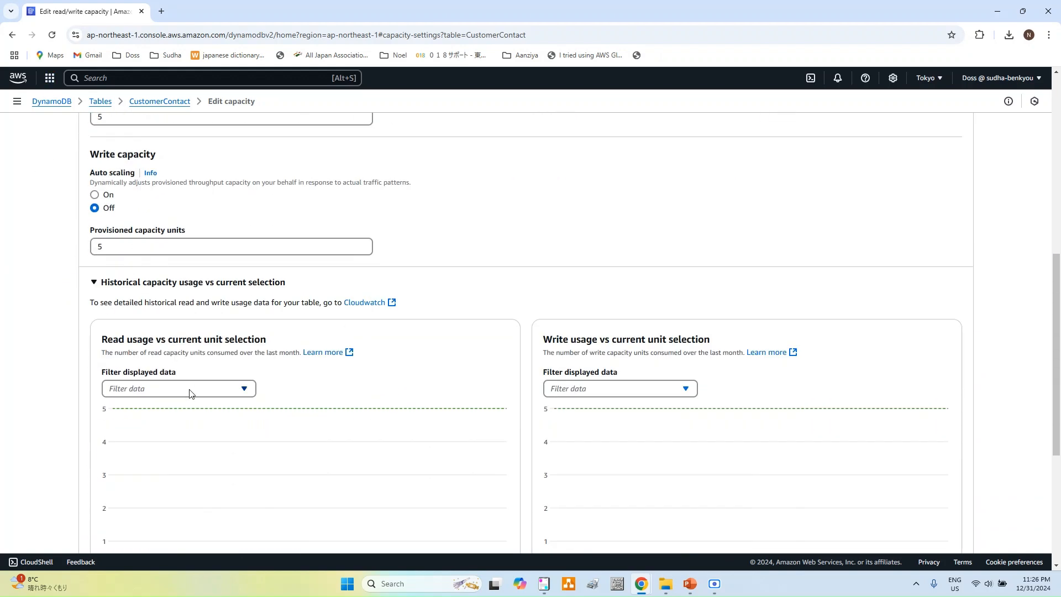
{"action": "scroll", "coordinate": [168, 284], "scroll_direction": "down", "scroll_amount": 5}
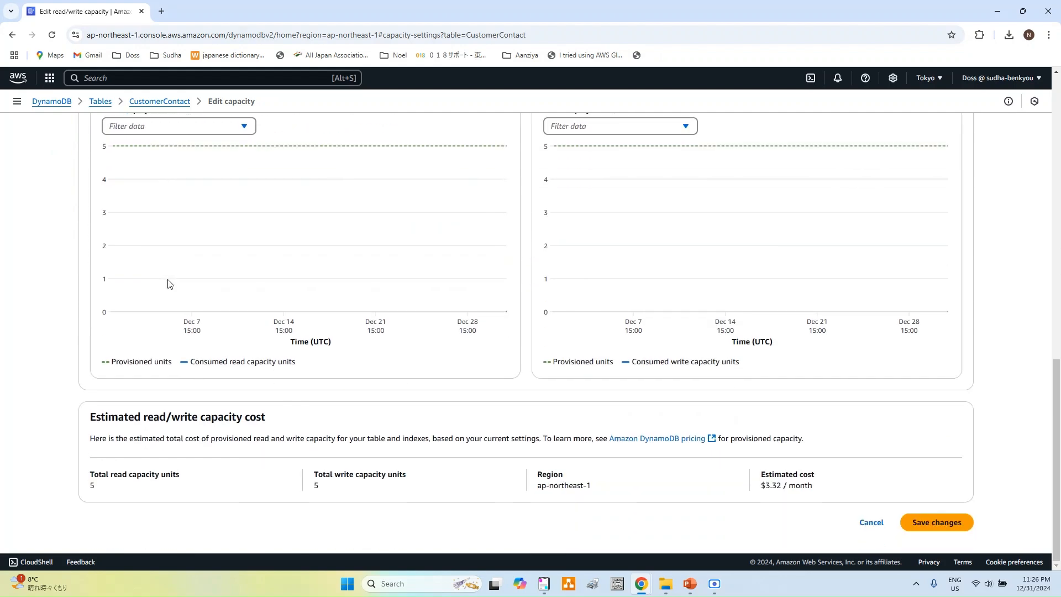
{"action": "scroll", "coordinate": [169, 284], "scroll_direction": "up", "scroll_amount": 13}
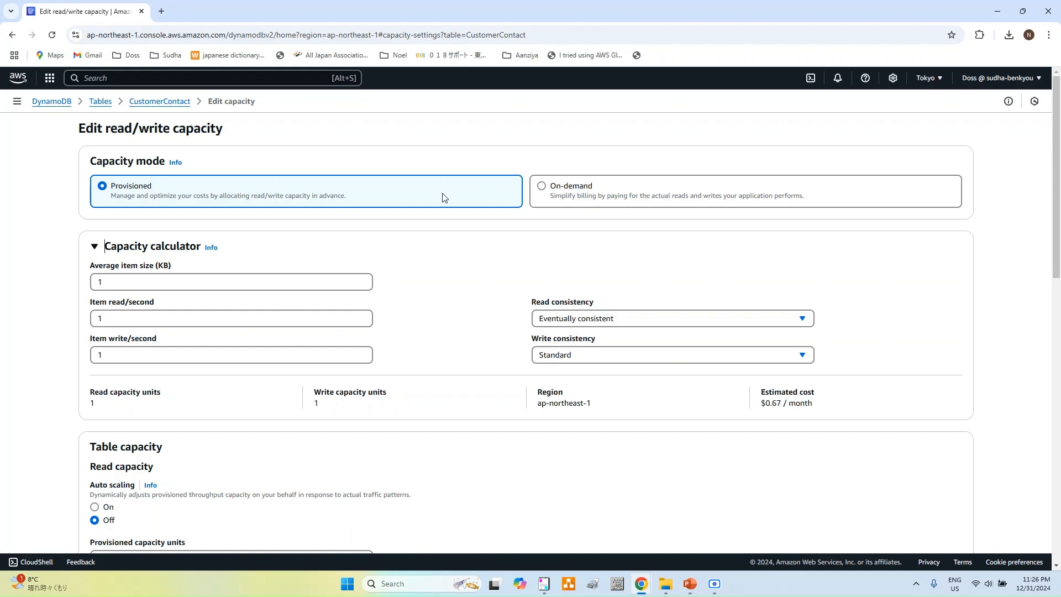
{"action": "scroll", "coordinate": [444, 197], "scroll_direction": "down", "scroll_amount": 10}
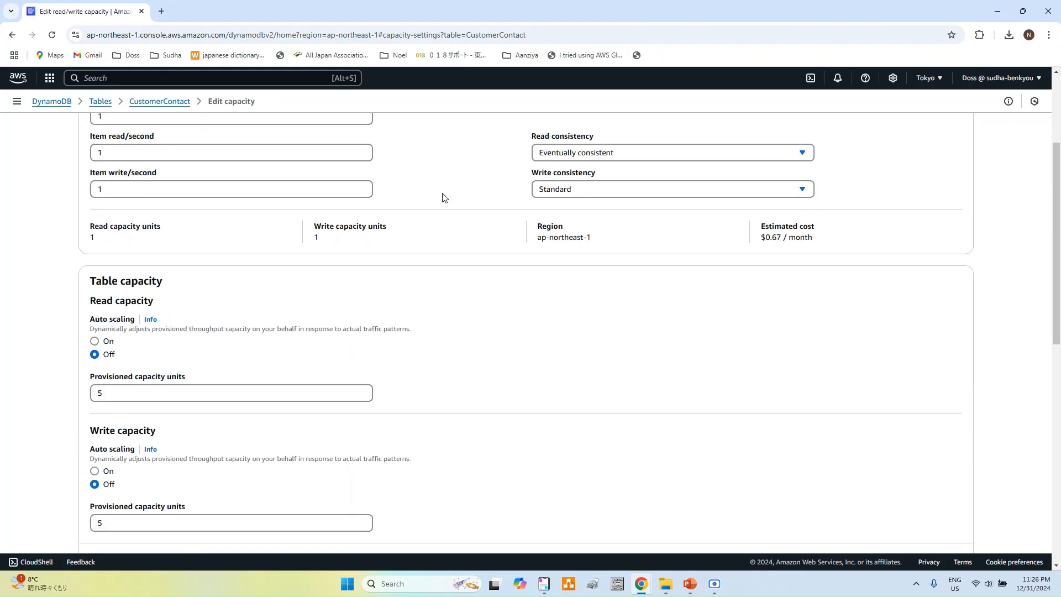
{"action": "scroll", "coordinate": [445, 197], "scroll_direction": "down", "scroll_amount": 3}
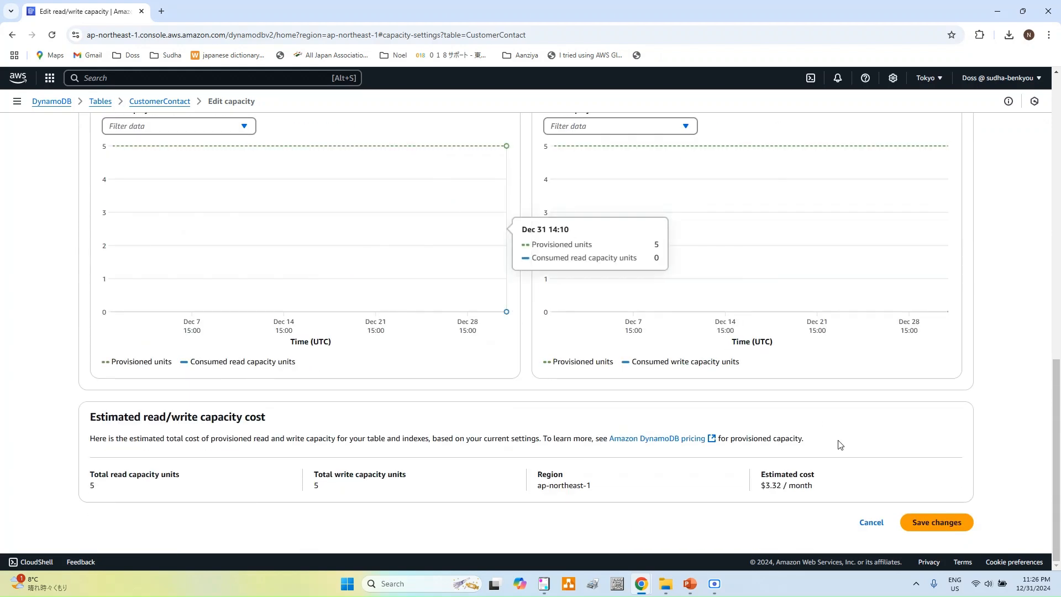
{"action": "left_click", "coordinate": [870, 523]}
Step: Go to the CustomerContact Indexes tab and choose Create index
{"action": "scroll", "coordinate": [880, 479], "scroll_direction": "up", "scroll_amount": 5}
{"action": "scroll", "coordinate": [880, 478], "scroll_direction": "up", "scroll_amount": 4}
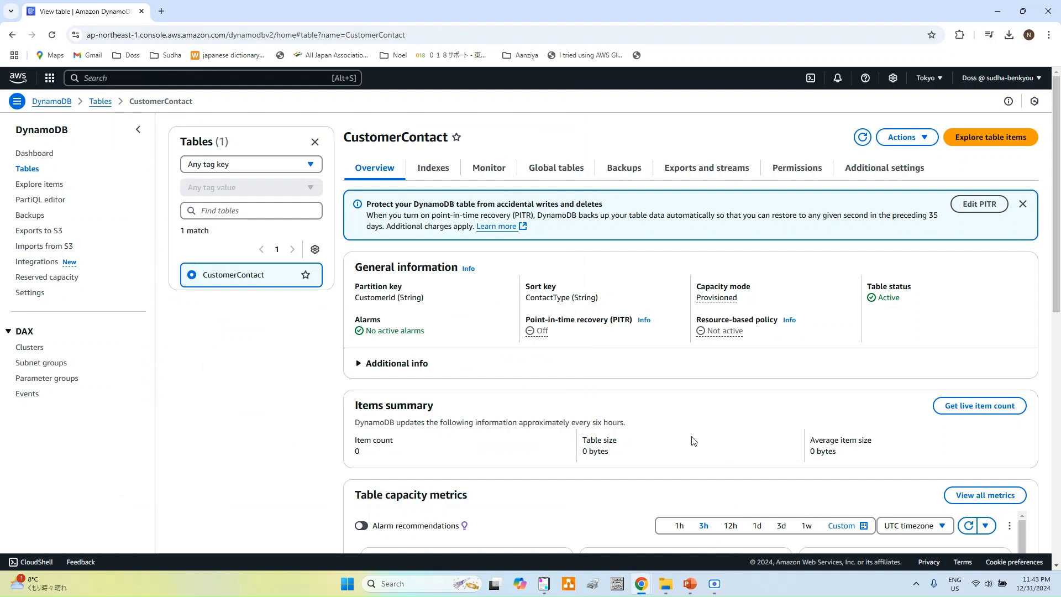
{"action": "left_click", "coordinate": [431, 175]}
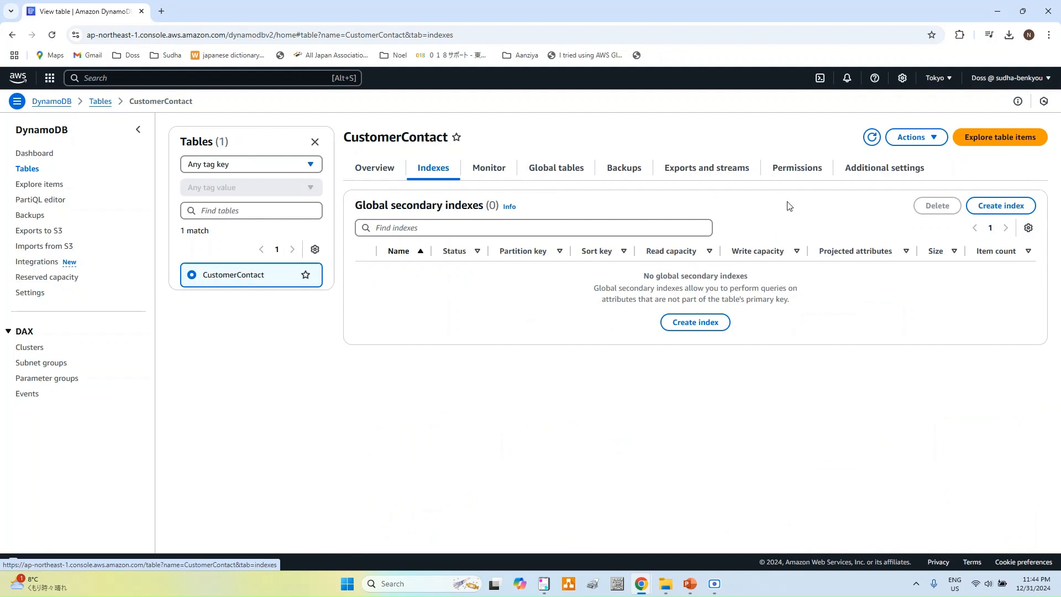
{"action": "left_click", "coordinate": [991, 215]}
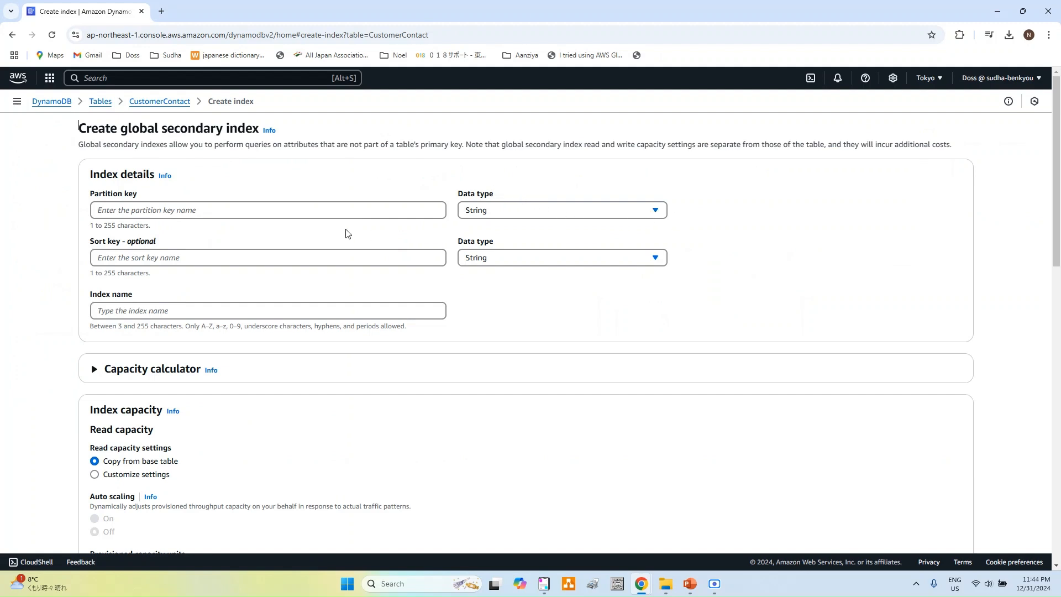
Step: Key the index on ContactDetails (partition) and ValidFlag (sort), and name it customer-global-idx
{"action": "left_click", "coordinate": [320, 215]}
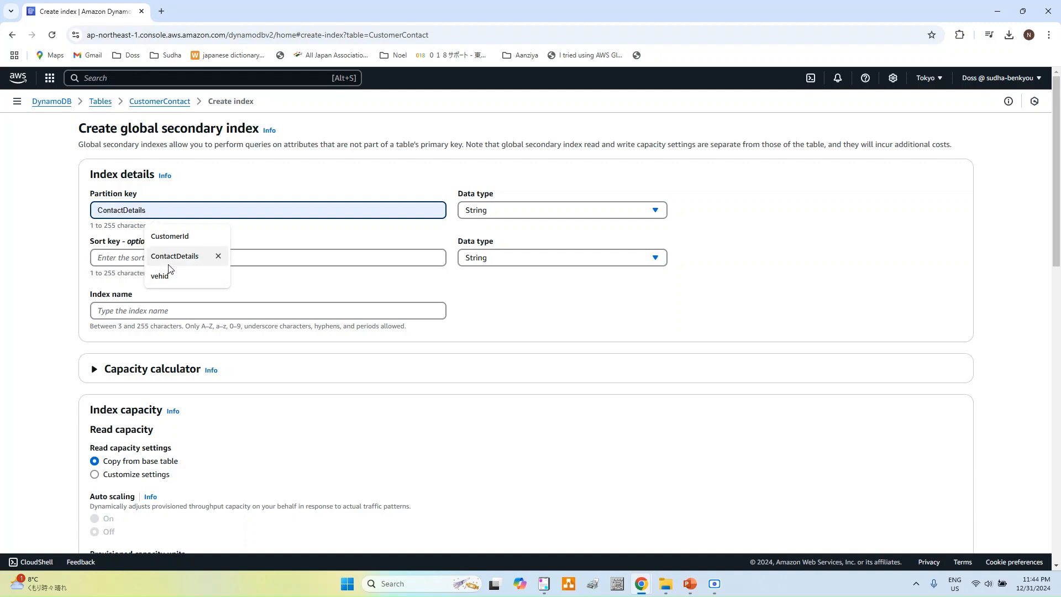
{"action": "left_click", "coordinate": [174, 256]}
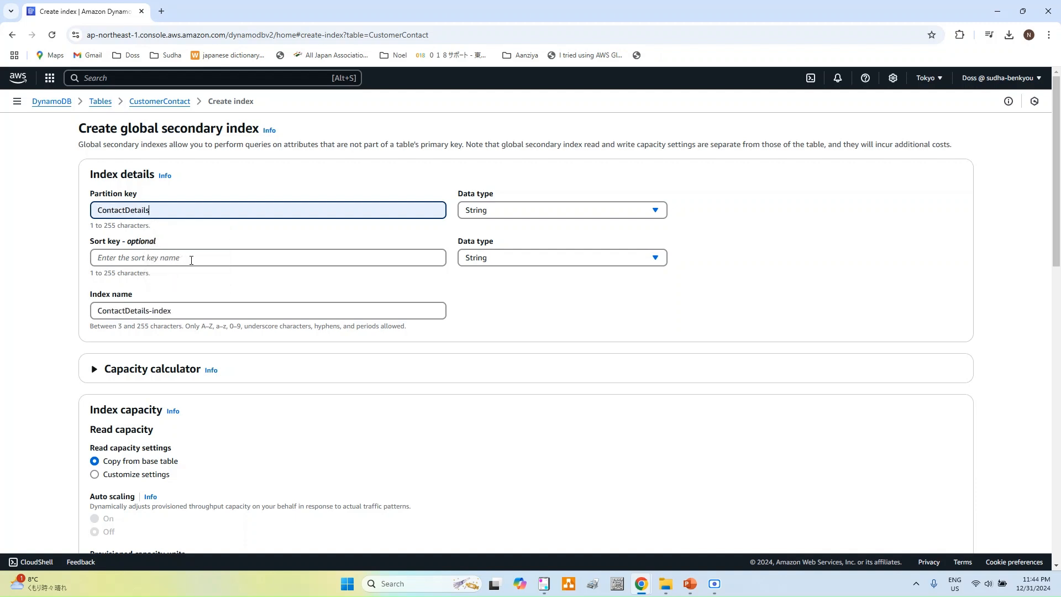
{"action": "left_click", "coordinate": [192, 258]}
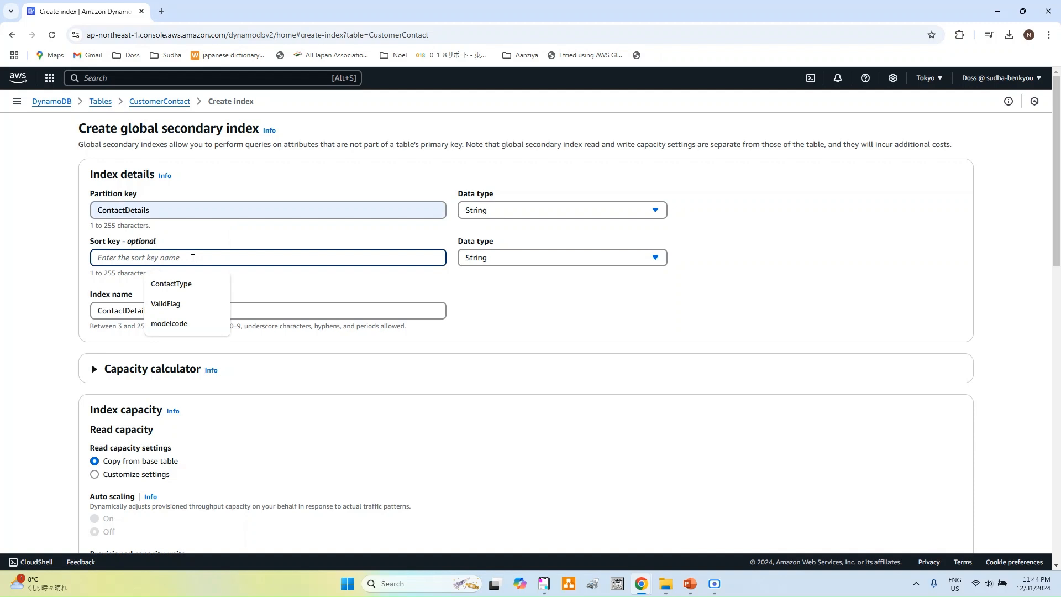
{"action": "left_click", "coordinate": [165, 304]}
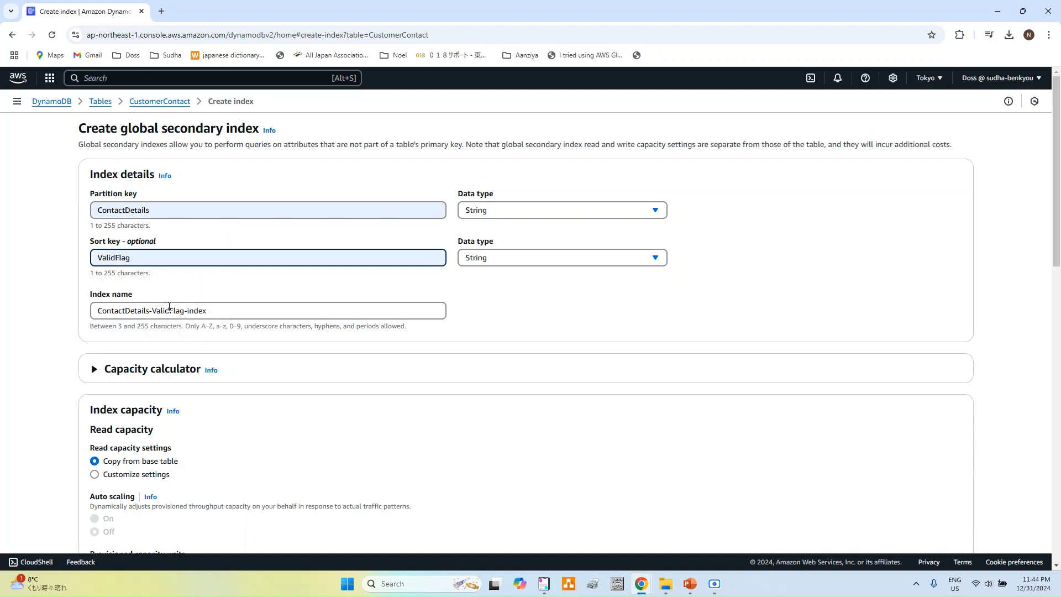
{"action": "triple_click", "coordinate": [221, 312]}
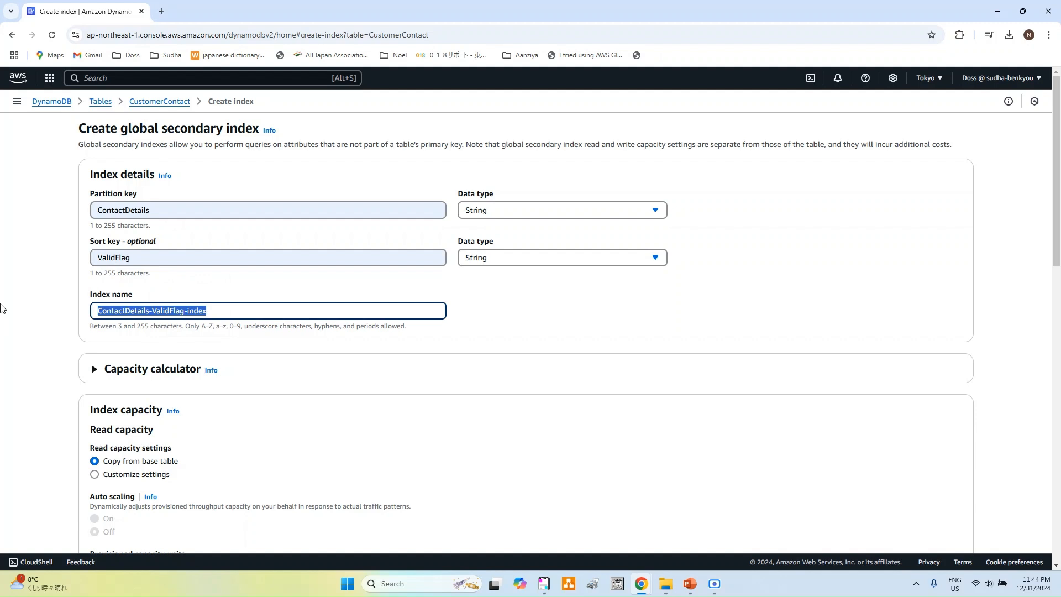
{"action": "type", "text": "cu"}
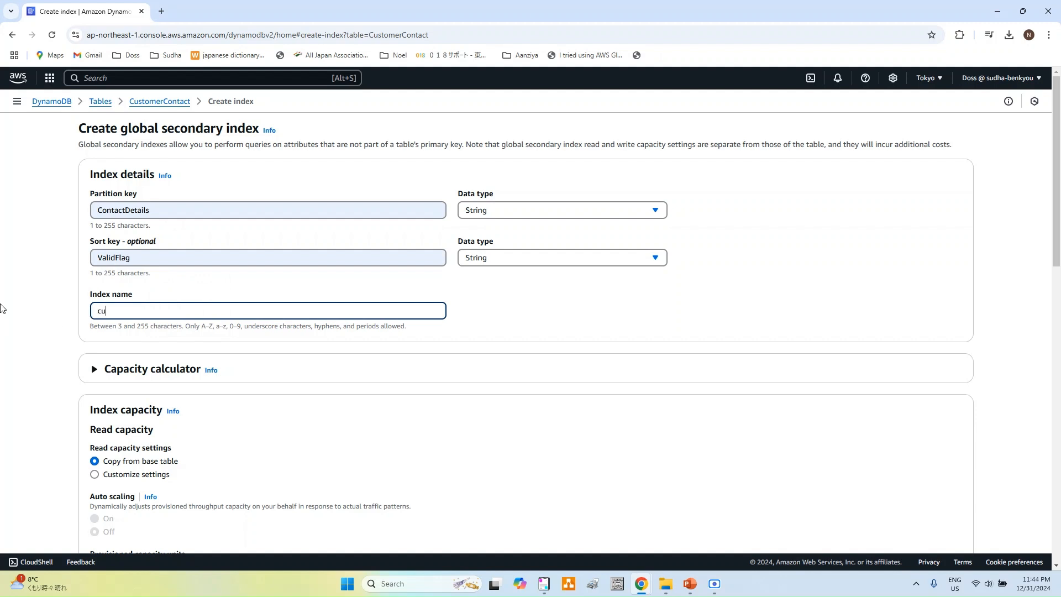
{"action": "type", "text": "stomer-global-idx"}
Step: Keep the default capacity and All projection, and create the global secondary index
{"action": "scroll", "coordinate": [259, 363], "scroll_direction": "down", "scroll_amount": 4}
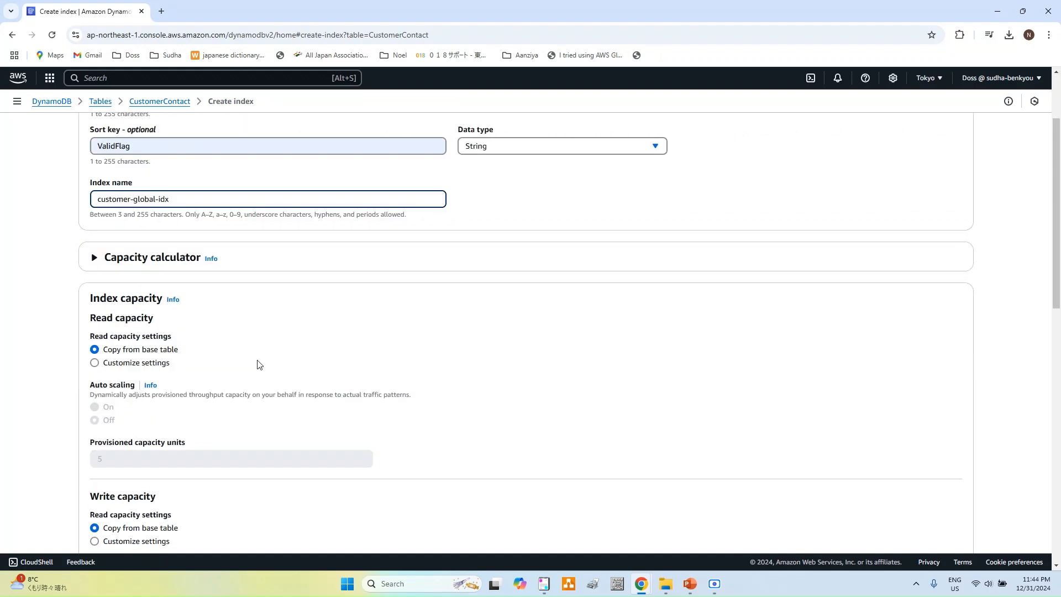
{"action": "scroll", "coordinate": [258, 364], "scroll_direction": "down", "scroll_amount": 6}
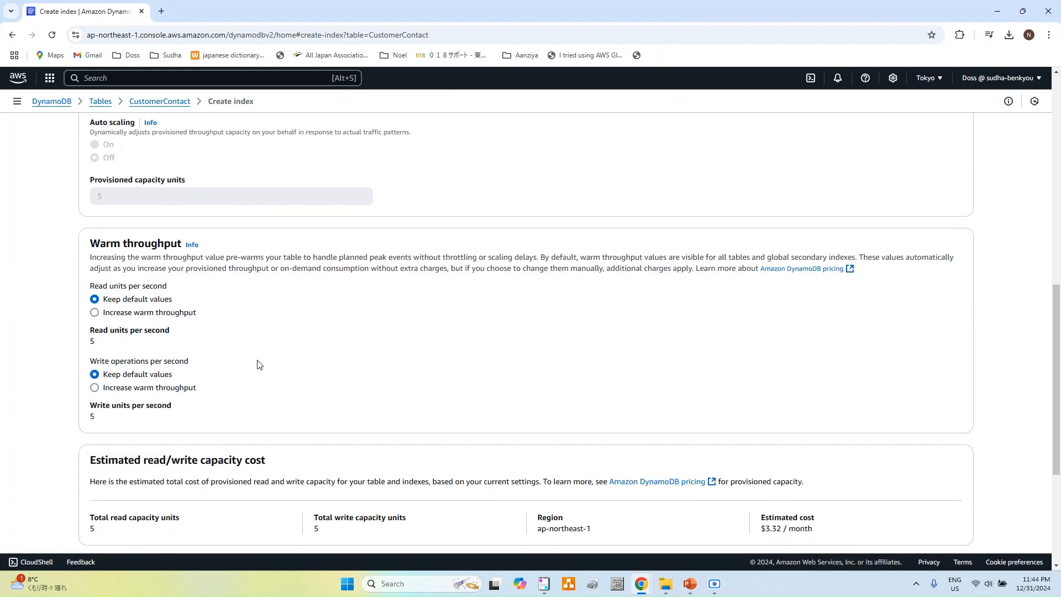
{"action": "scroll", "coordinate": [258, 364], "scroll_direction": "up", "scroll_amount": 6}
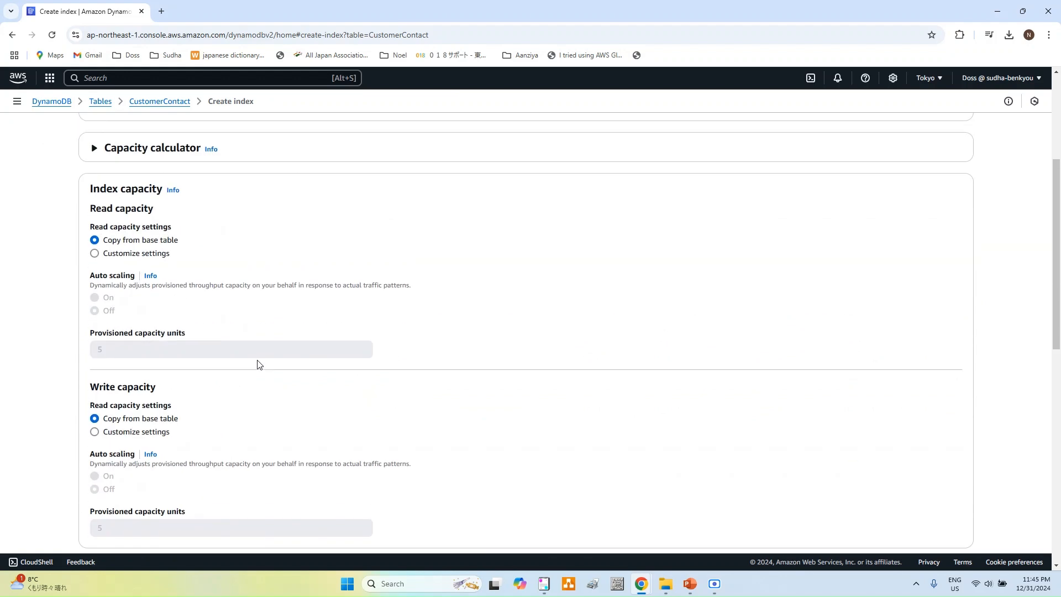
{"action": "scroll", "coordinate": [258, 364], "scroll_direction": "down", "scroll_amount": 10}
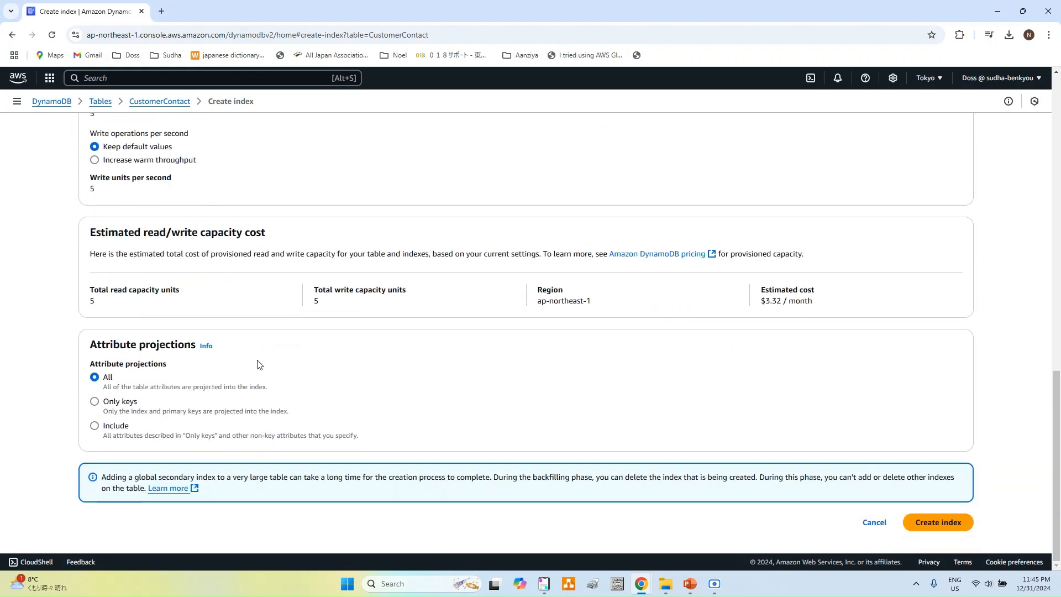
{"action": "left_click", "coordinate": [958, 526]}
{"action": "left_click", "coordinate": [958, 526]}
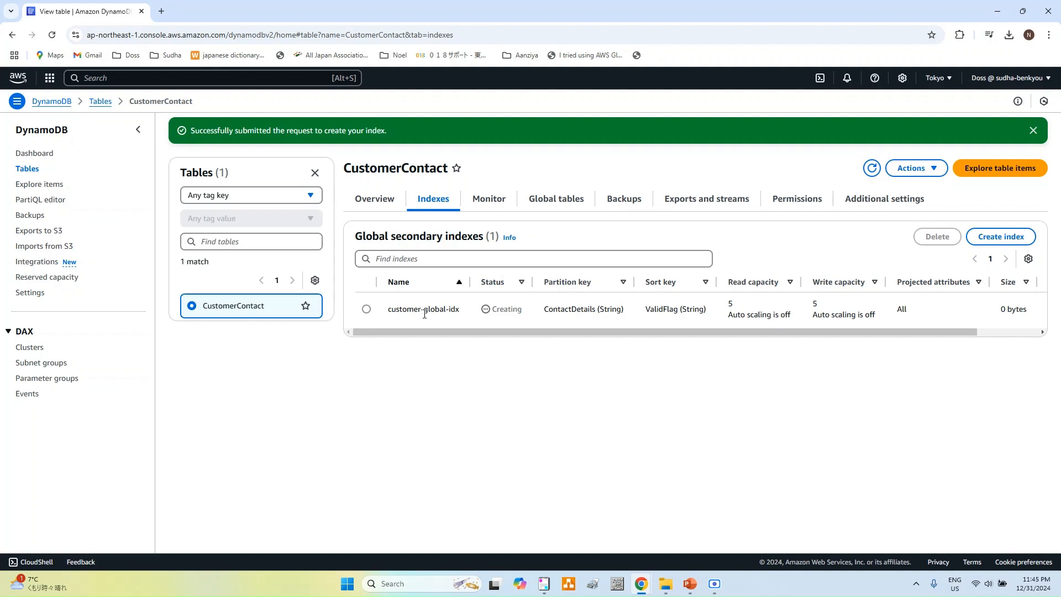
Step: Return to the Tables list and start a new, blank Create table form
{"action": "left_click", "coordinate": [23, 171]}
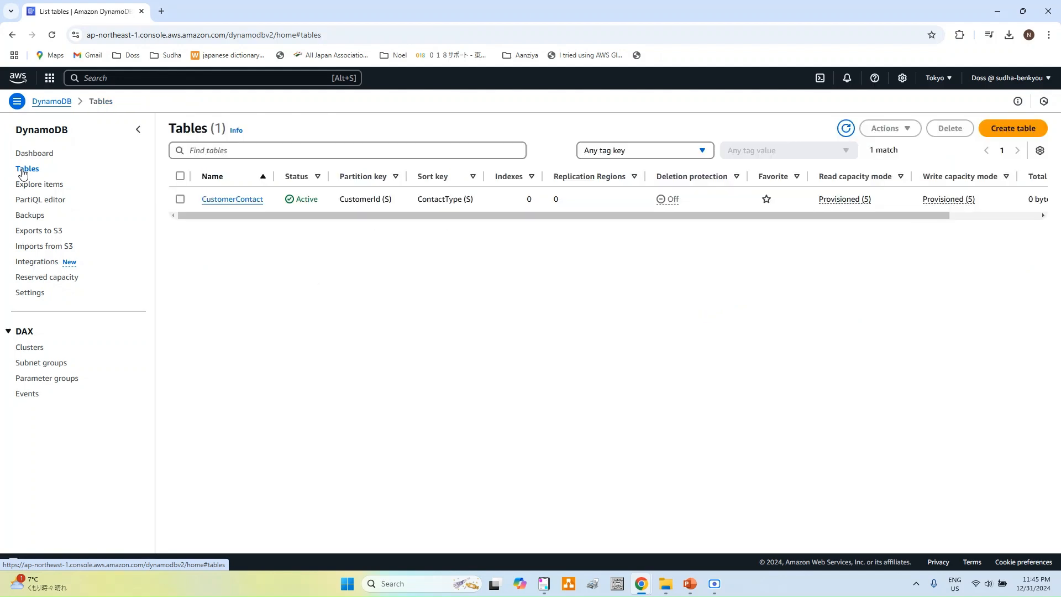
{"action": "left_click", "coordinate": [1024, 132]}
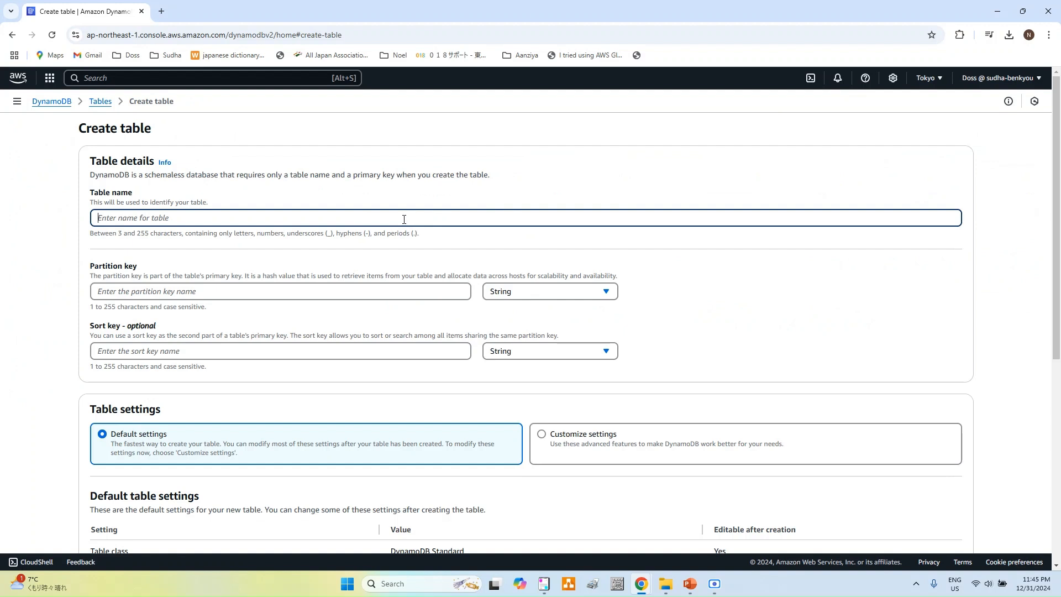
Step: Name the table Vehicles, with String partition key vehid and String sort key modelcode
{"action": "type", "text": "Vehicles"}
{"action": "left_click", "coordinate": [415, 286]}
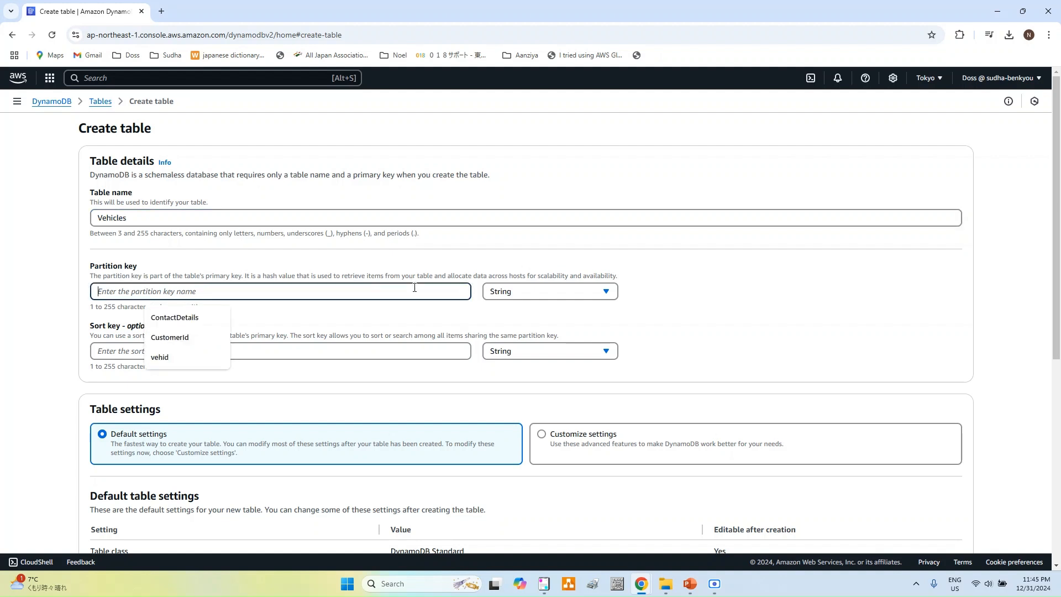
{"action": "type", "text": "vehid"}
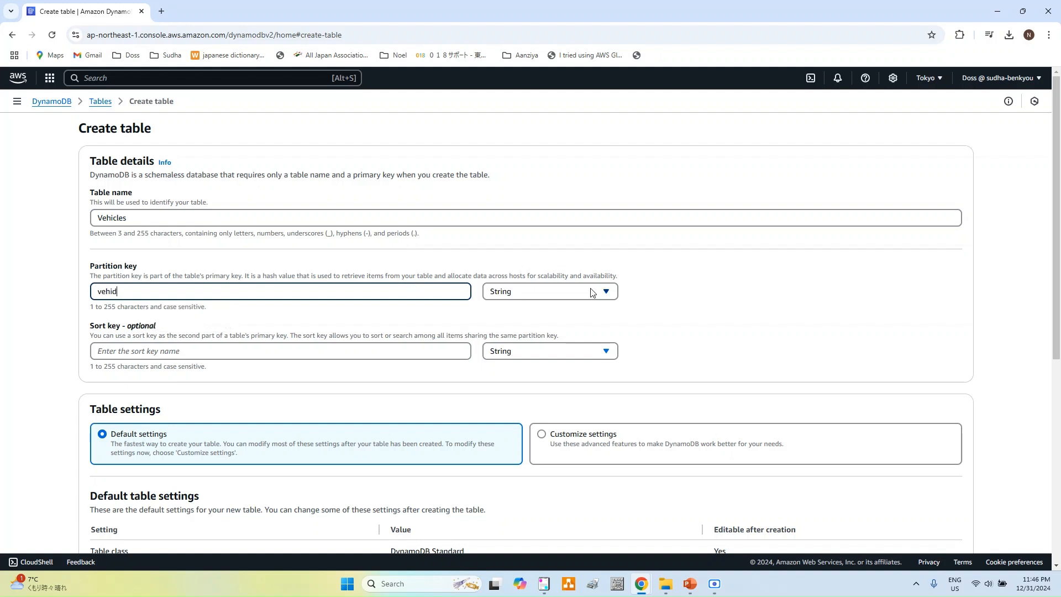
{"action": "left_click", "coordinate": [555, 298]}
{"action": "left_click", "coordinate": [554, 298]}
{"action": "left_click", "coordinate": [220, 348]}
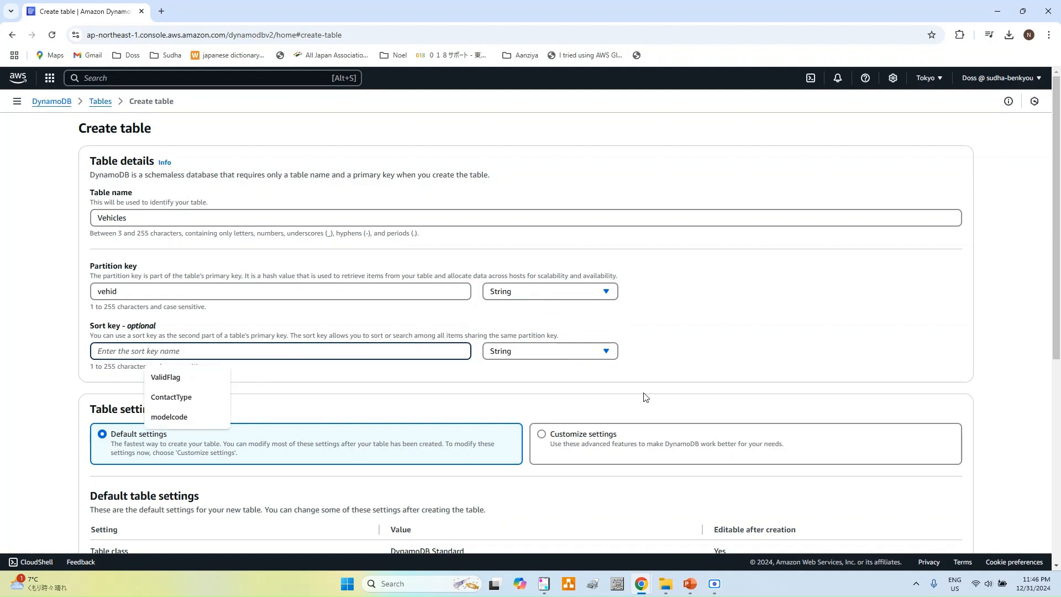
{"action": "type", "text": "modelcode"}
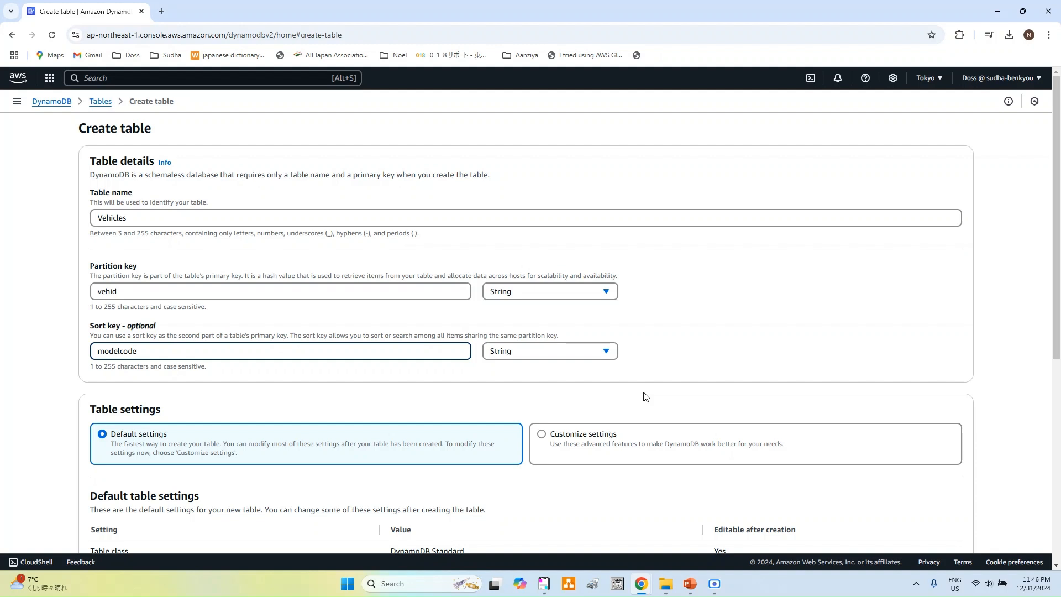
{"action": "scroll", "coordinate": [267, 367], "scroll_direction": "down", "scroll_amount": 2}
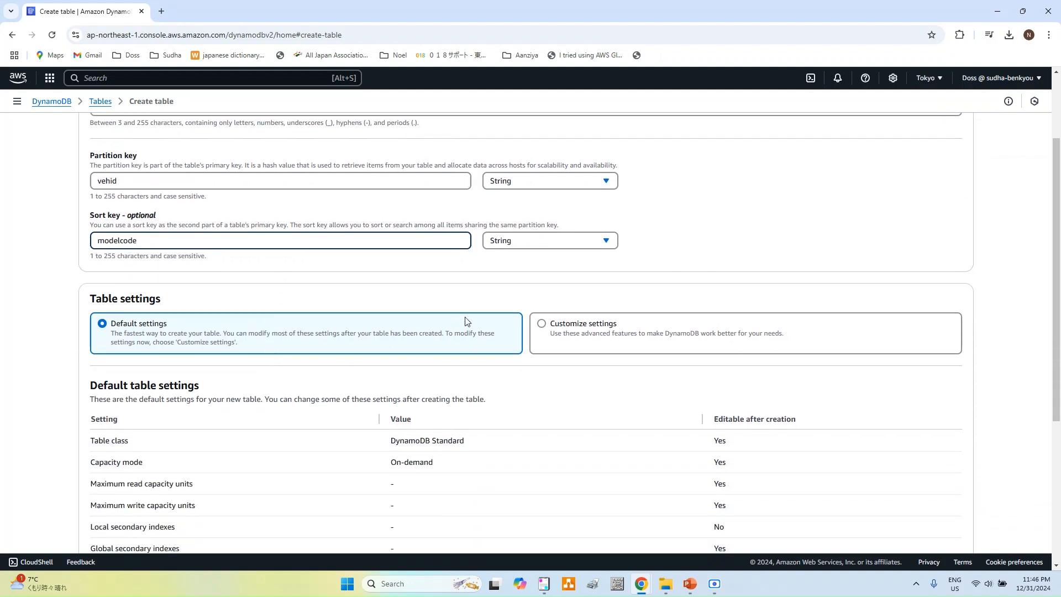
Step: Customize Vehicles to provisioned capacity with auto scaling off, at 5 read and 5 write units
{"action": "left_click", "coordinate": [544, 329]}
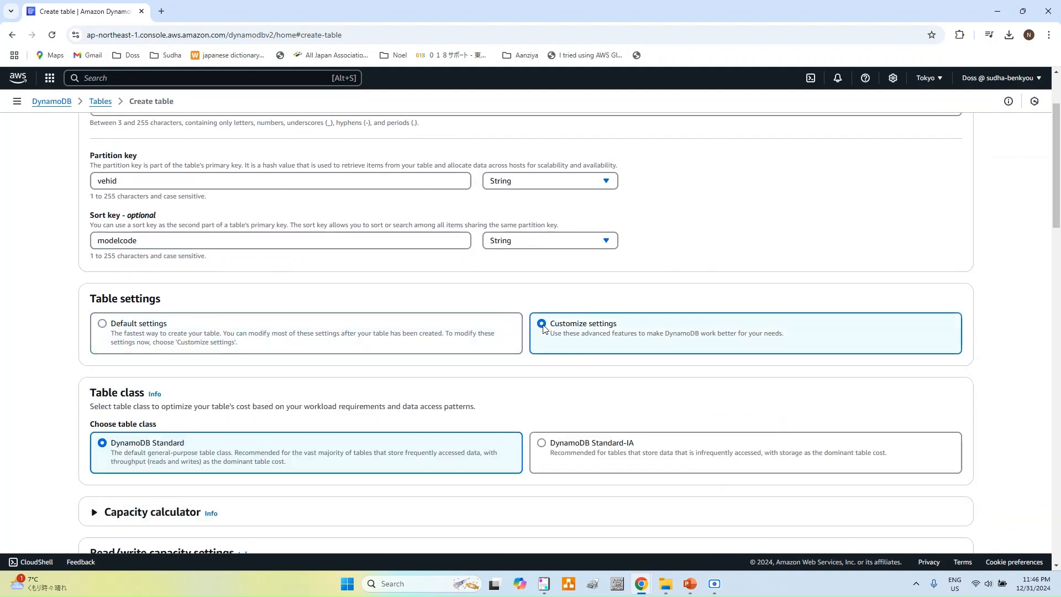
{"action": "scroll", "coordinate": [393, 391], "scroll_direction": "down", "scroll_amount": 2}
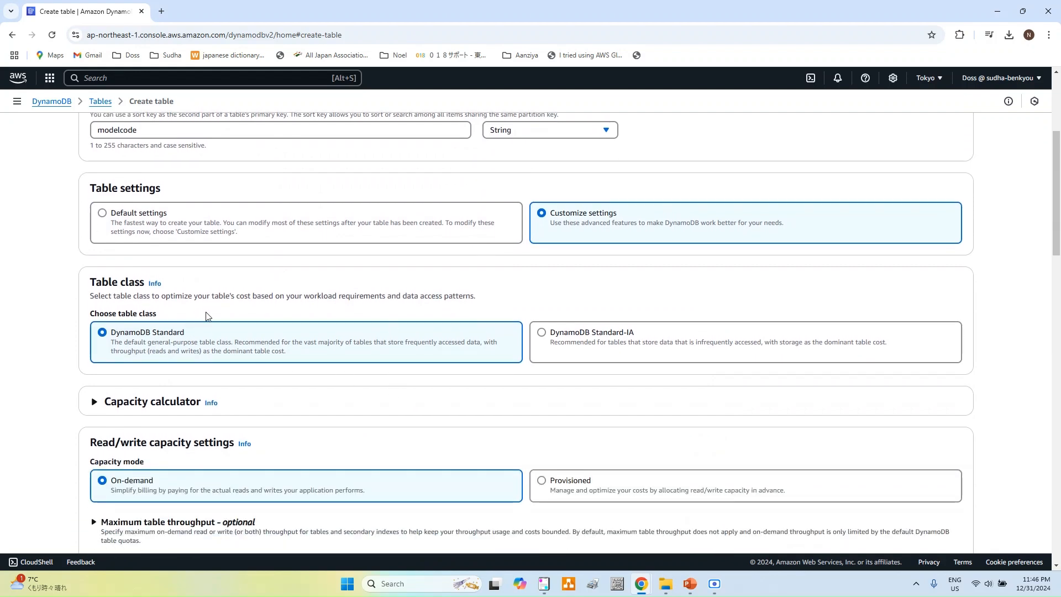
{"action": "scroll", "coordinate": [208, 323], "scroll_direction": "down", "scroll_amount": 4}
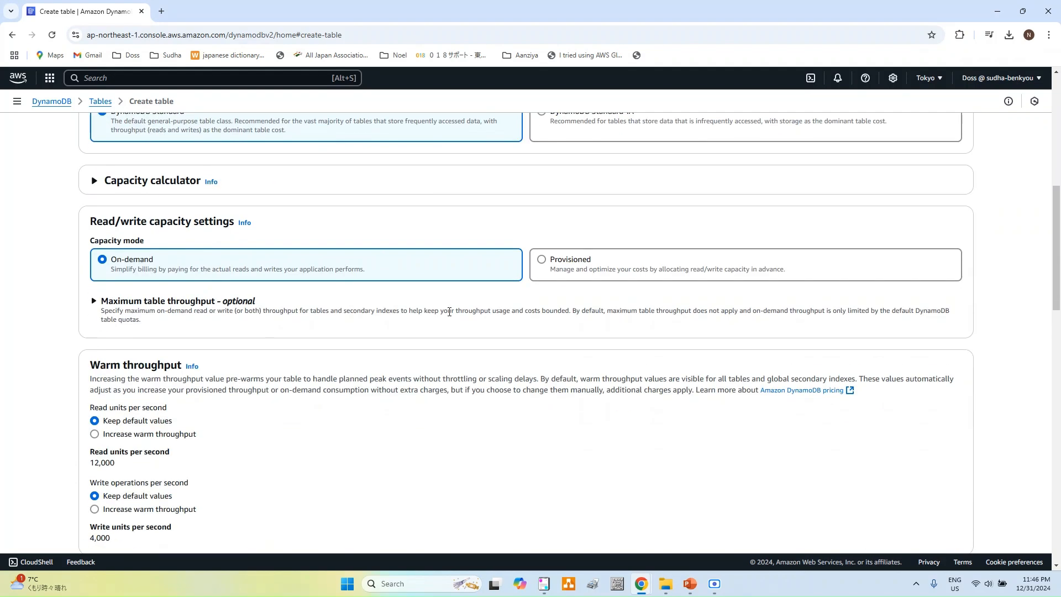
{"action": "left_click", "coordinate": [543, 264]}
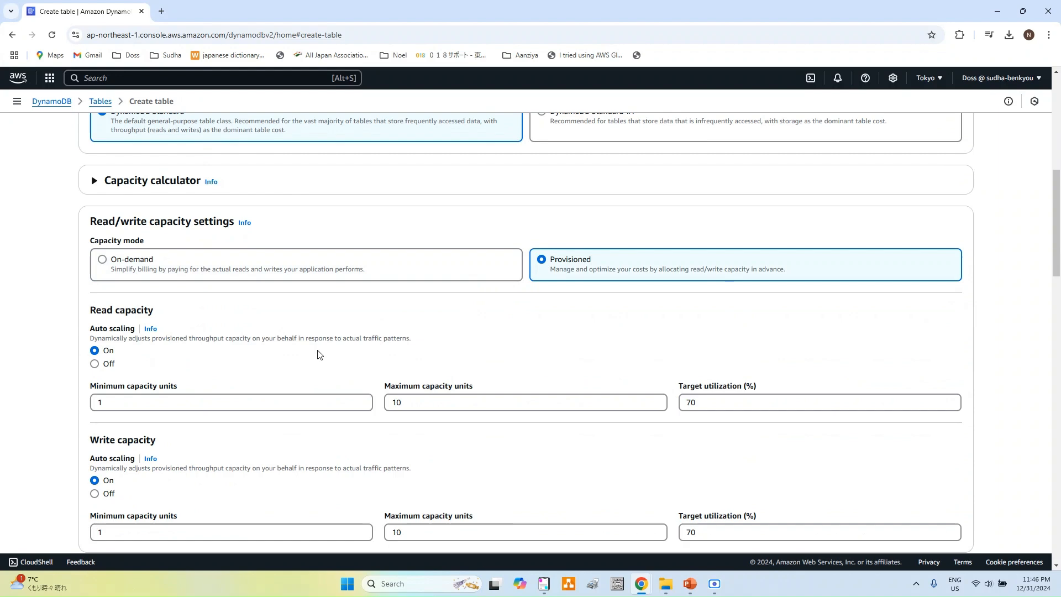
{"action": "left_click", "coordinate": [109, 365]}
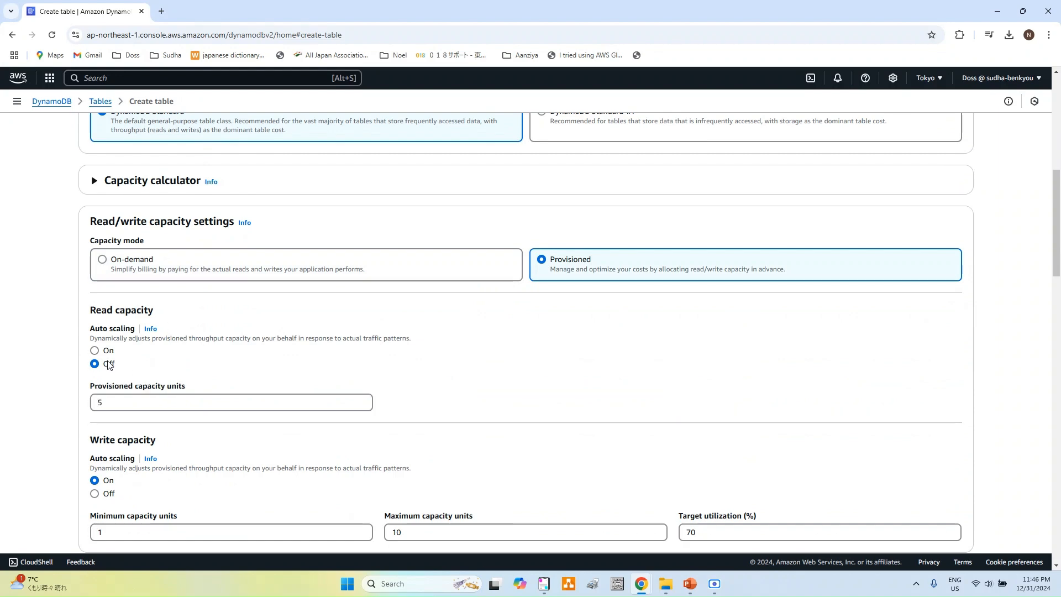
{"action": "double_click", "coordinate": [101, 402]}
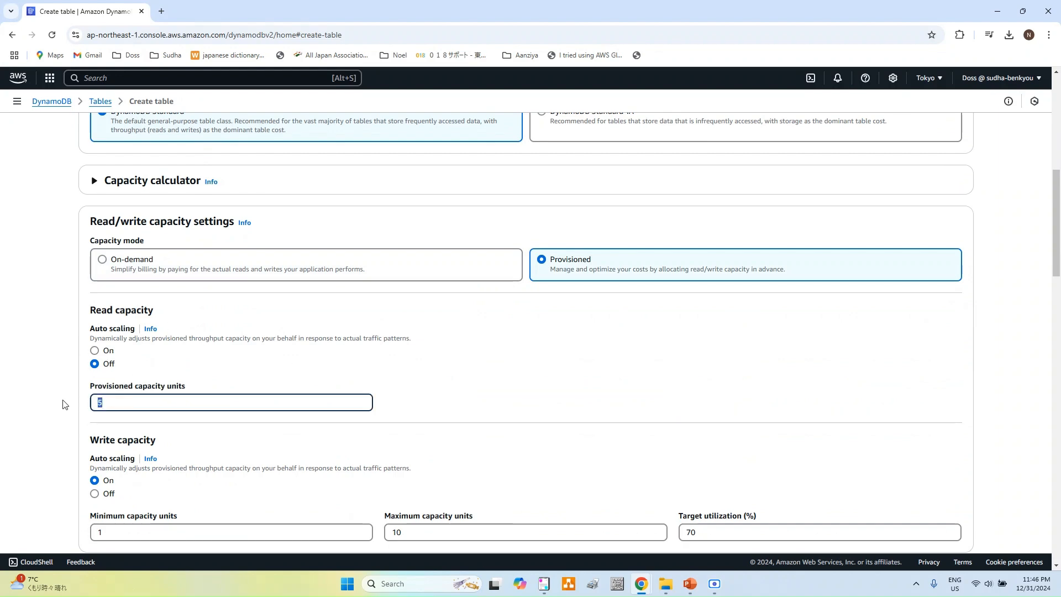
{"action": "scroll", "coordinate": [300, 351], "scroll_direction": "down", "scroll_amount": 3}
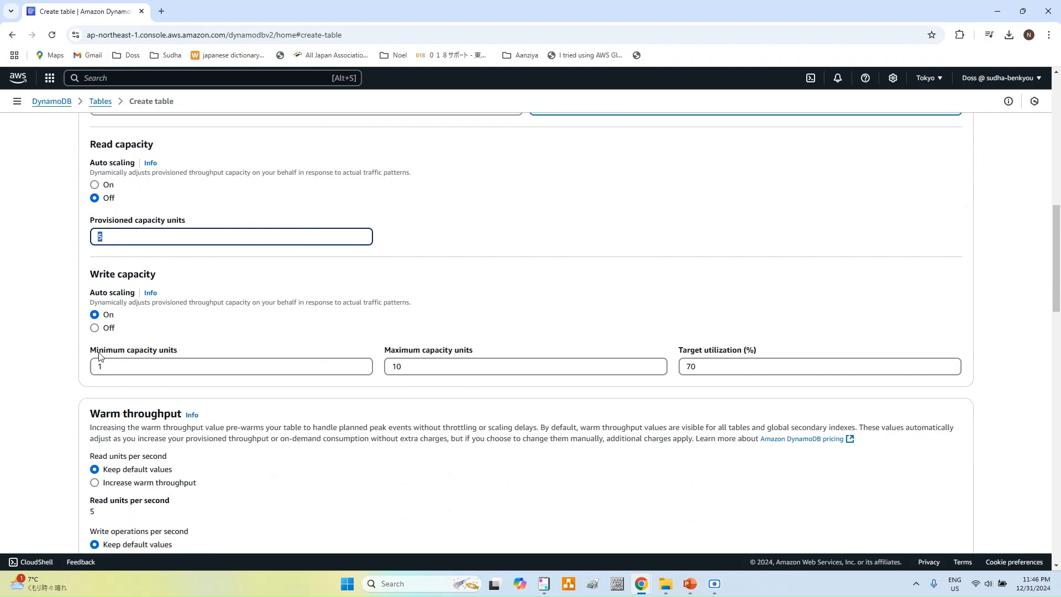
{"action": "left_click", "coordinate": [95, 328]}
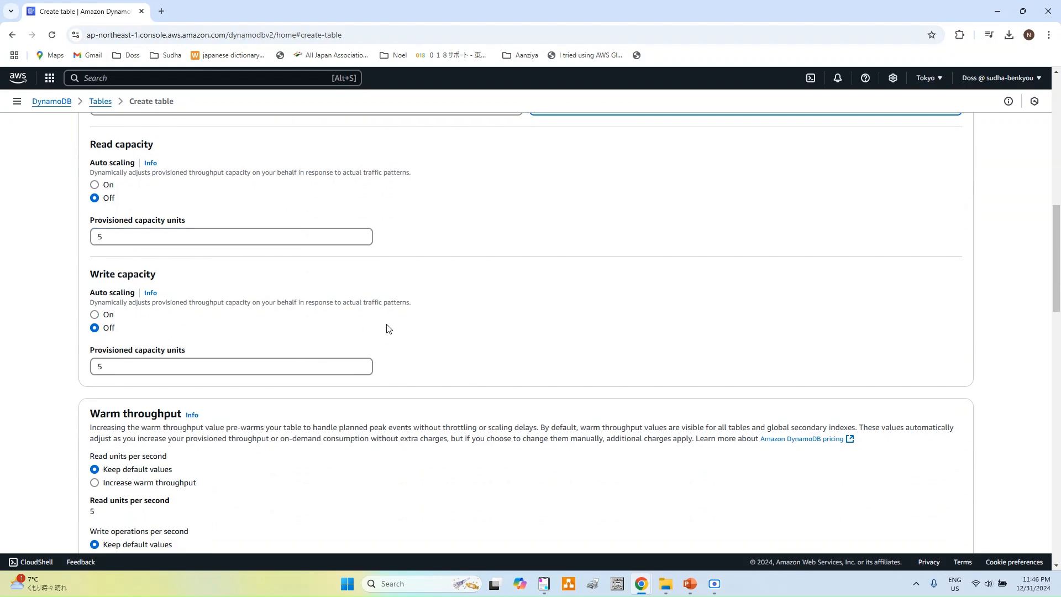
{"action": "scroll", "coordinate": [386, 327], "scroll_direction": "down", "scroll_amount": 3}
{"action": "scroll", "coordinate": [387, 329], "scroll_direction": "down", "scroll_amount": 3}
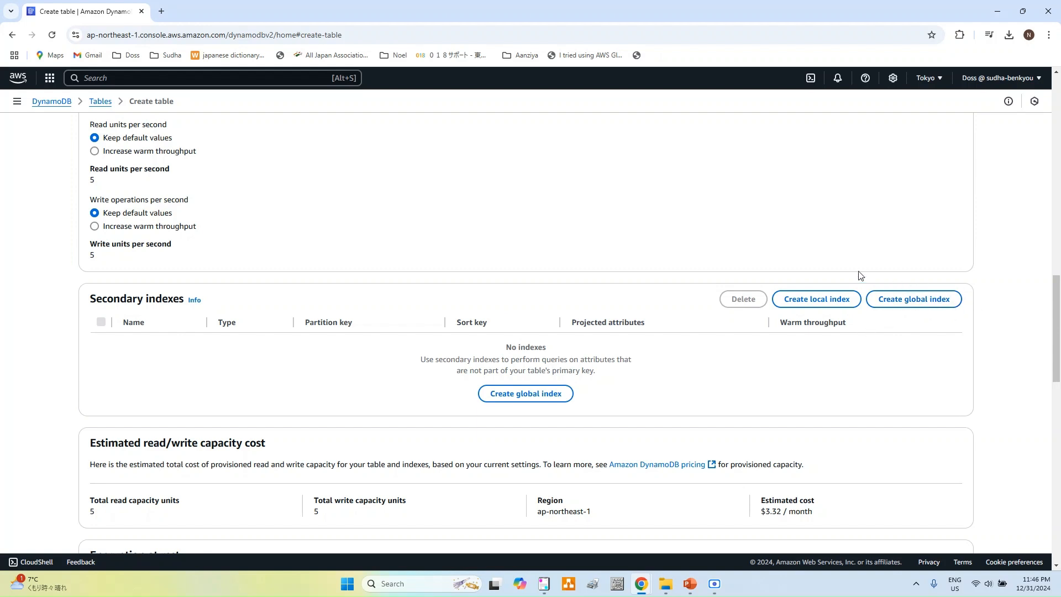
Step: Add local index vehicle-lsi with sort key modelcode (String), projecting all attributes
{"action": "left_click", "coordinate": [816, 303]}
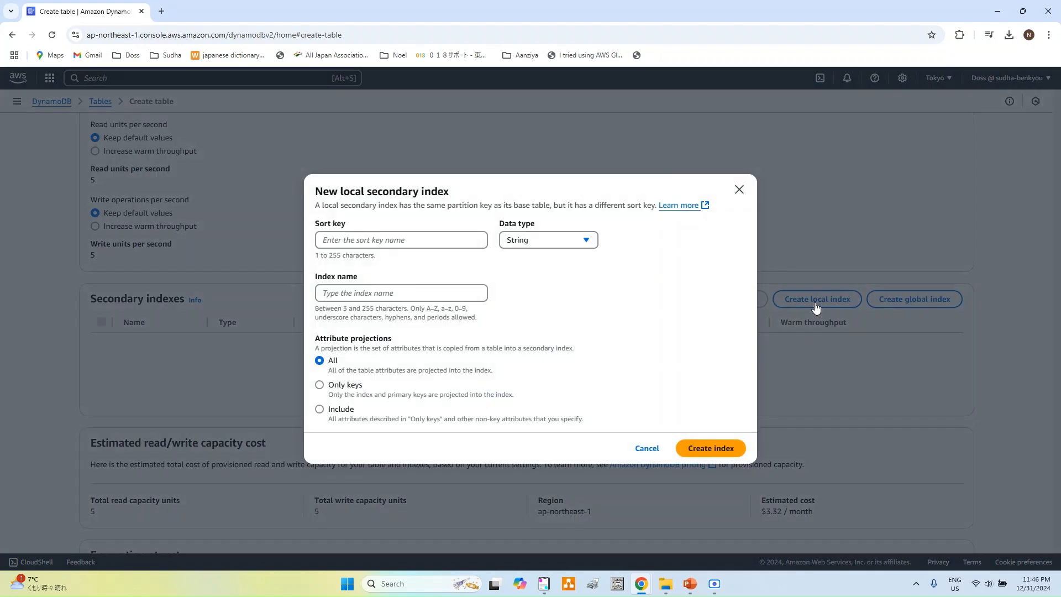
{"action": "left_click", "coordinate": [443, 239]}
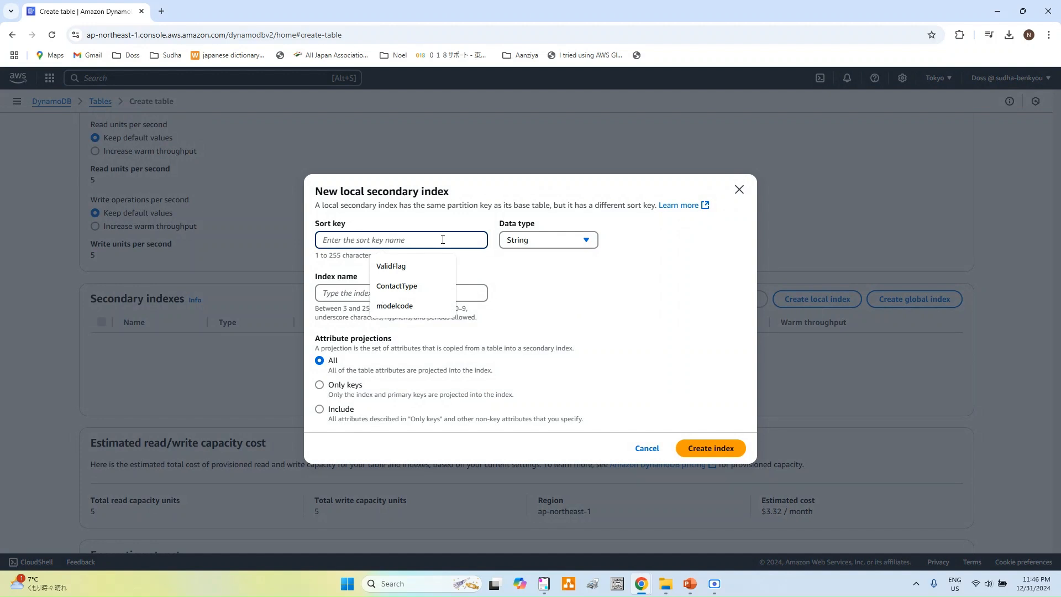
{"action": "type", "text": "ve"}
{"action": "key", "text": "BackSpace"}
{"action": "key", "text": "BackSpace"}
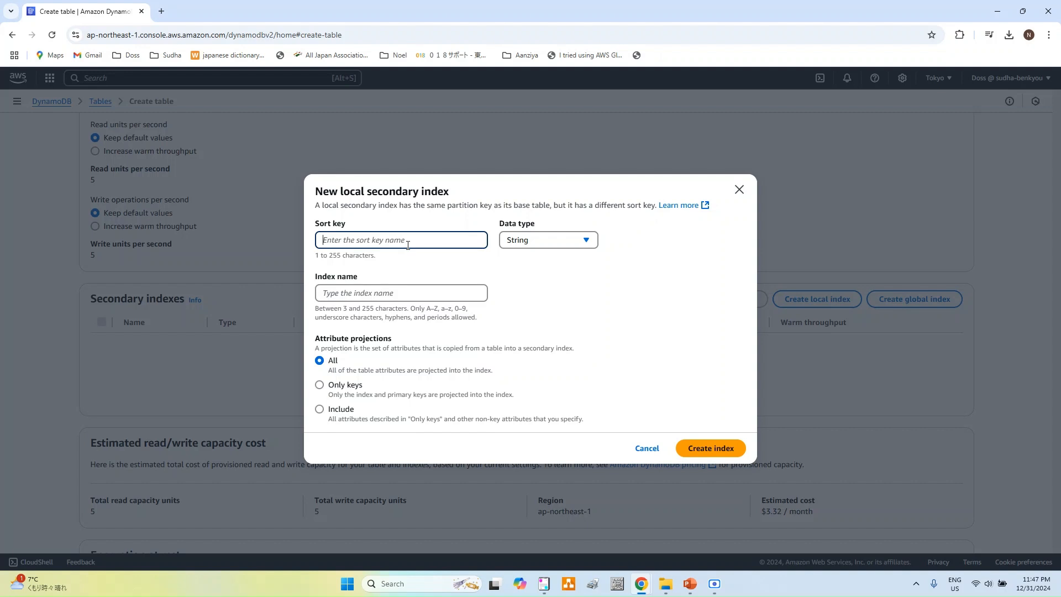
{"action": "type", "text": "model"}
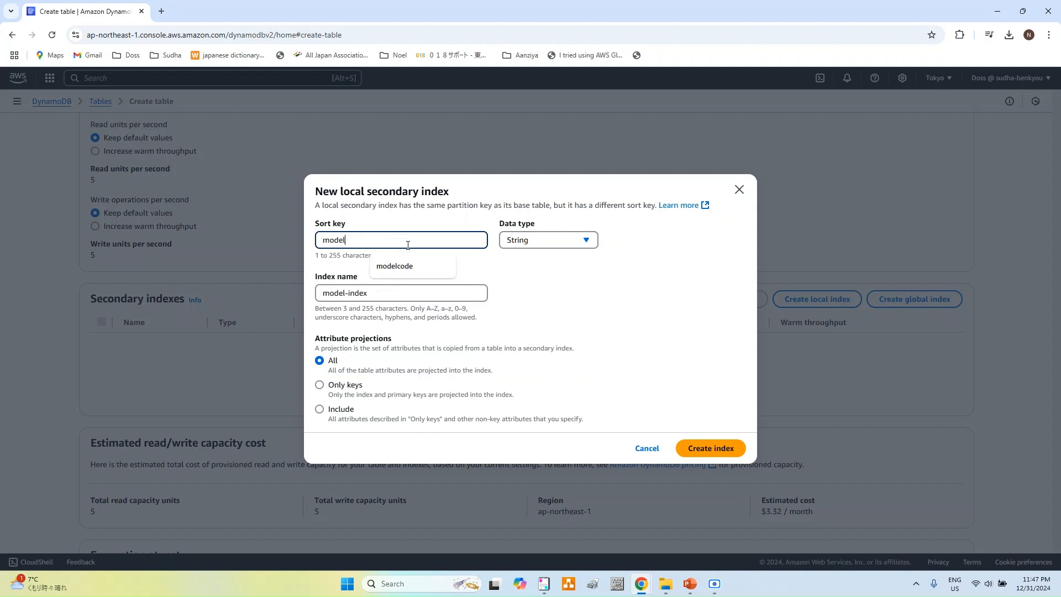
{"action": "type", "text": "code"}
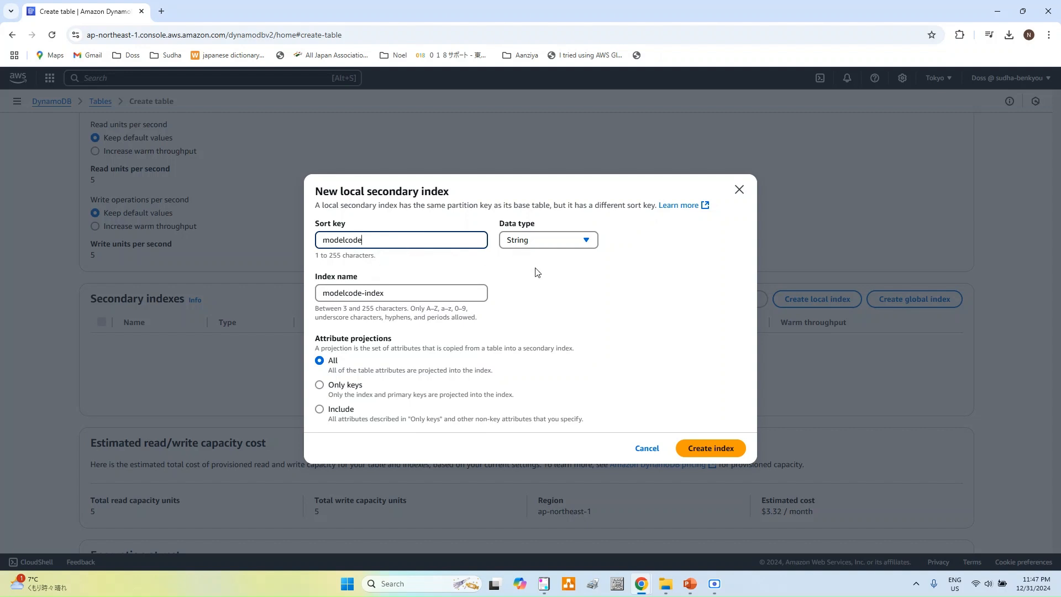
{"action": "left_click", "coordinate": [390, 294]}
{"action": "key", "text": "ctrl+a"}
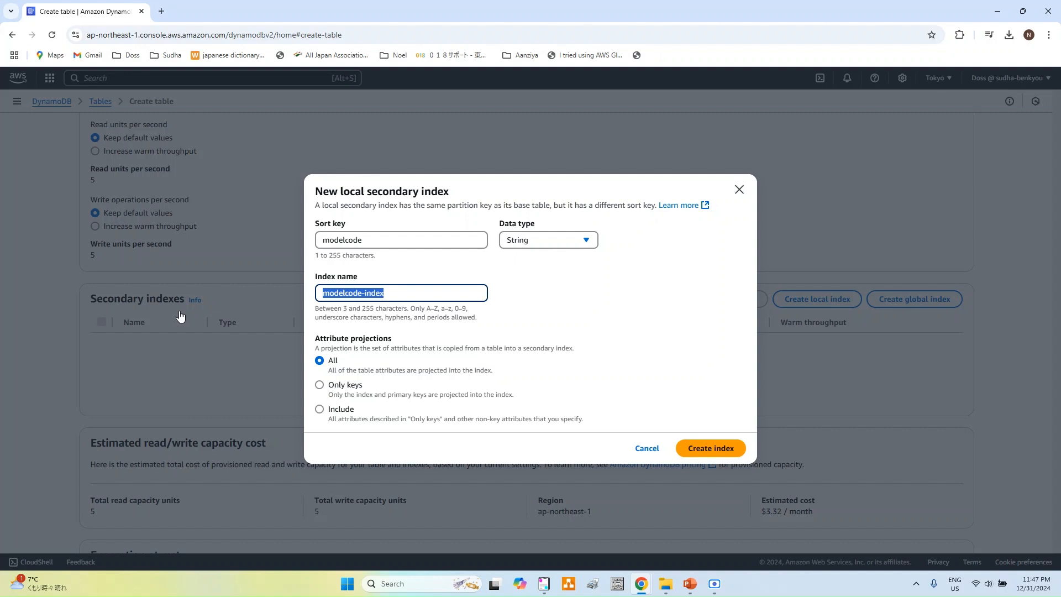
{"action": "type", "text": "vehicle"}
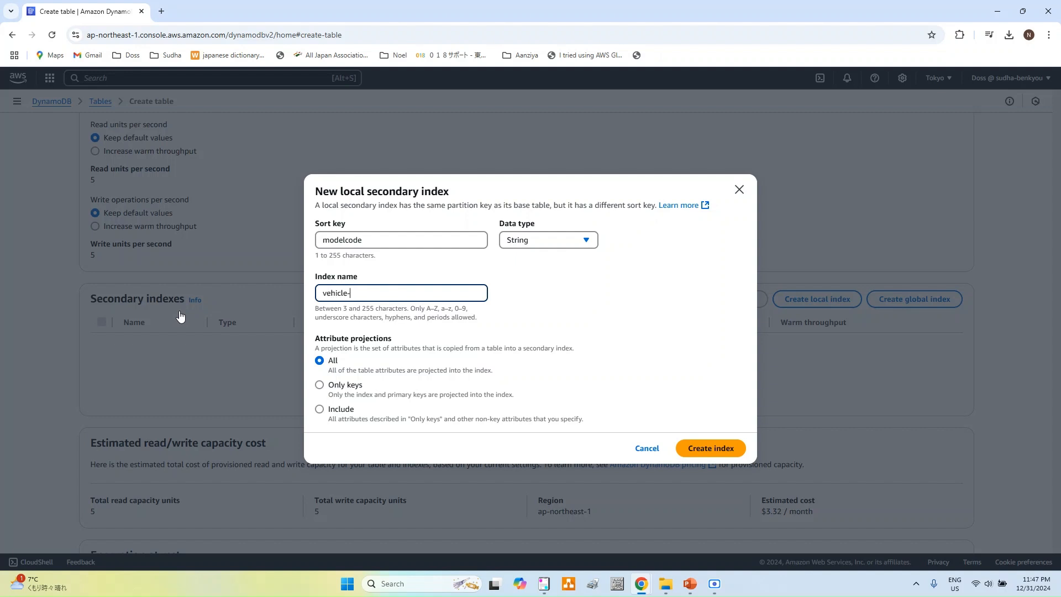
{"action": "type", "text": "-lsi"}
{"action": "left_click", "coordinate": [724, 448]}
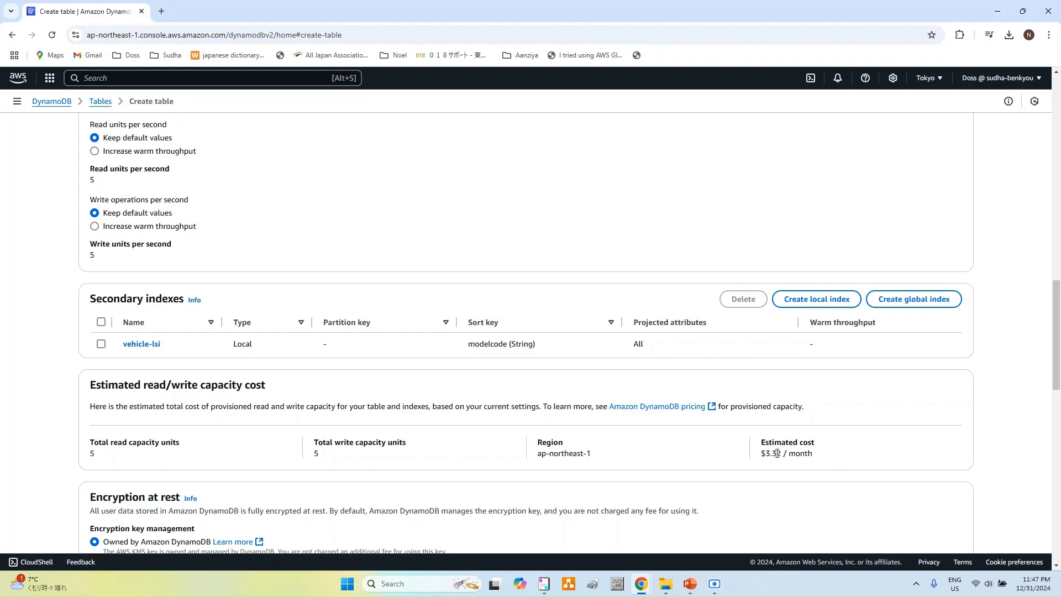
{"action": "scroll", "coordinate": [776, 453], "scroll_direction": "down", "scroll_amount": 5}
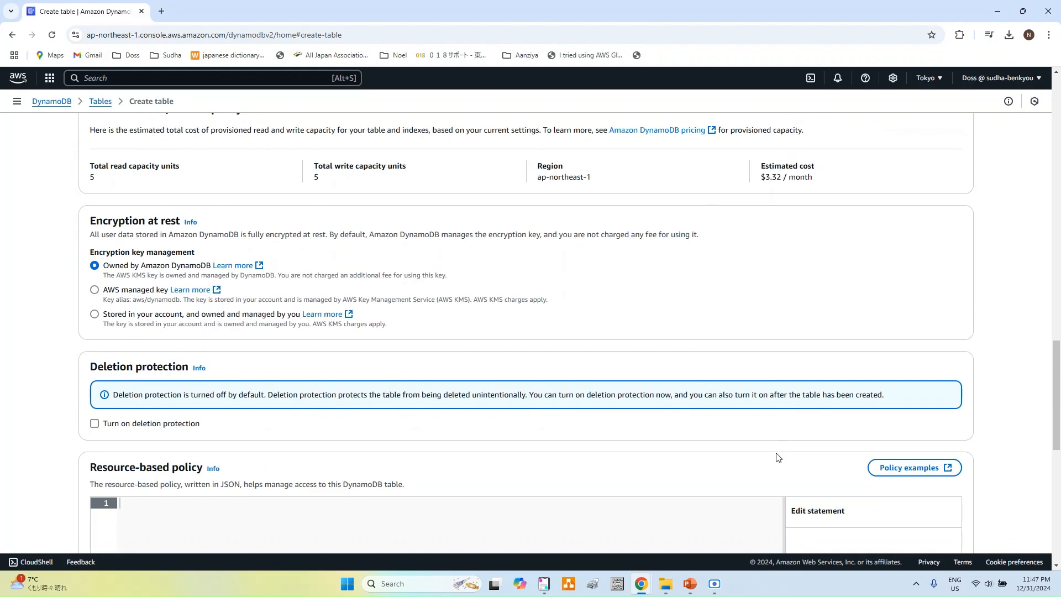
{"action": "scroll", "coordinate": [776, 458], "scroll_direction": "down", "scroll_amount": 10}
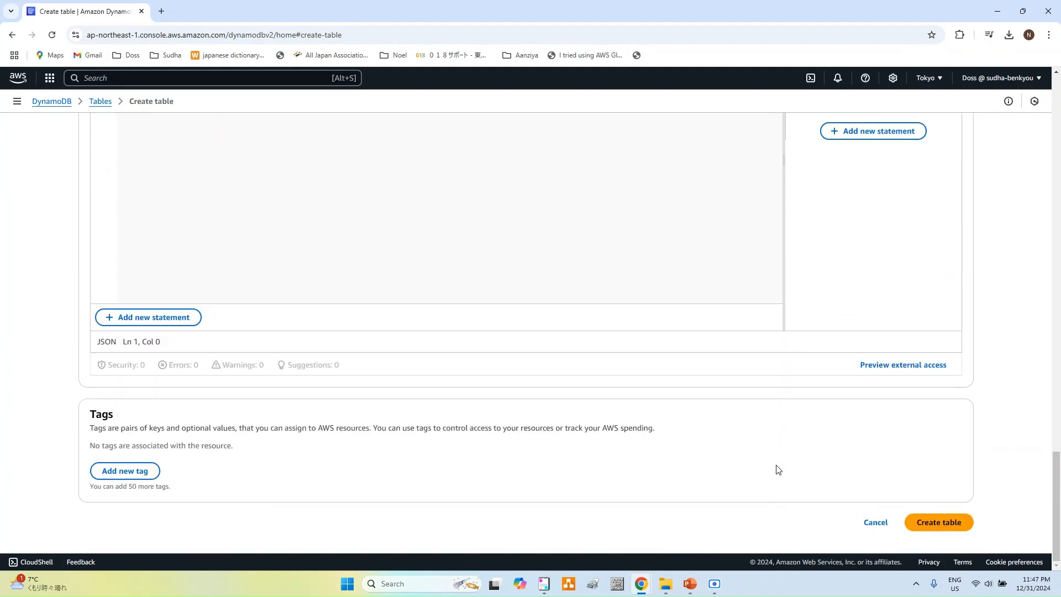
Step: Create the Vehicles table and open its overview showing Active status and provisioned capacity
{"action": "left_click", "coordinate": [948, 522]}
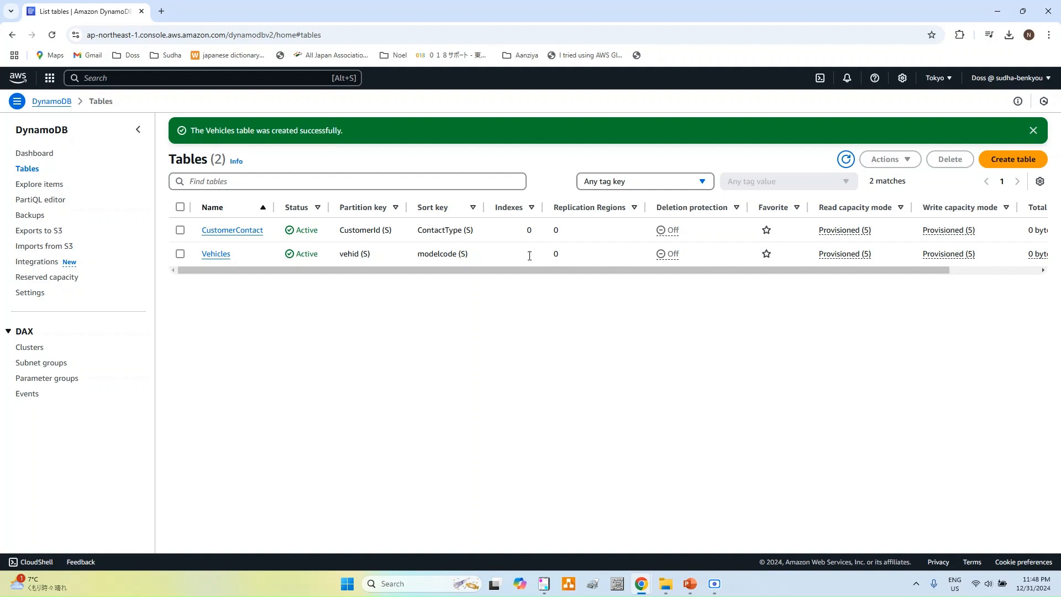
{"action": "left_click", "coordinate": [218, 255]}
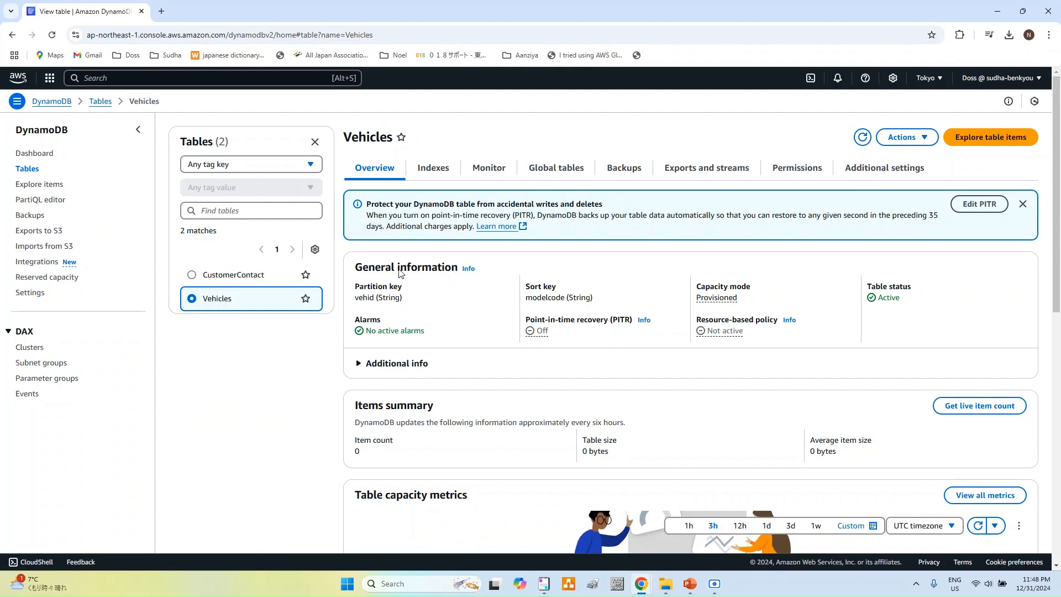
{"action": "scroll", "coordinate": [537, 283], "scroll_direction": "down", "scroll_amount": 3}
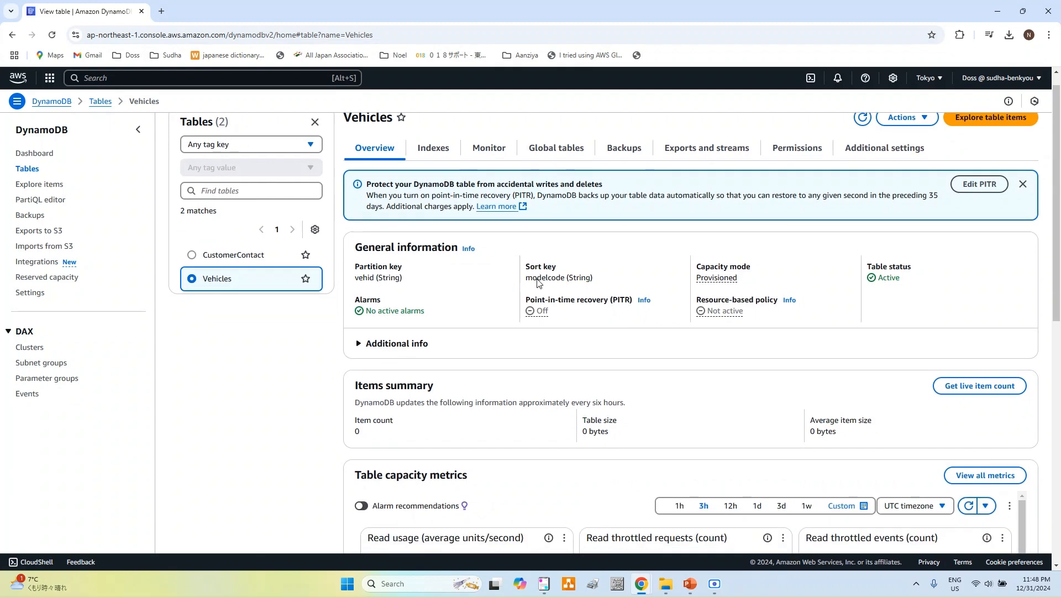
{"action": "scroll", "coordinate": [538, 283], "scroll_direction": "up", "scroll_amount": 3}
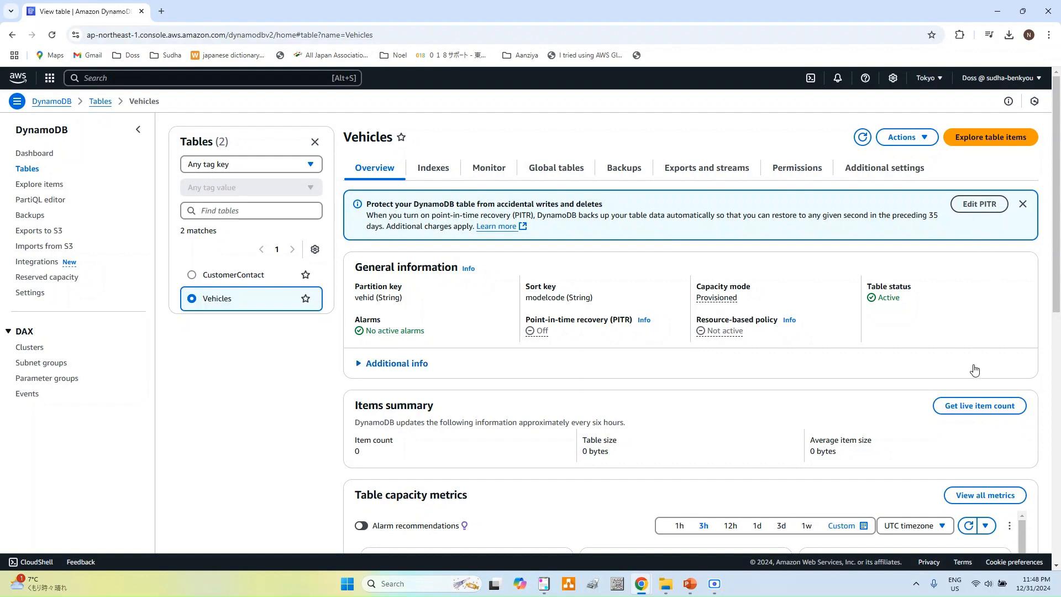
Step: Start a new Vehicles item with vehid v100 and modelcode AE-111
{"action": "left_click", "coordinate": [968, 142]}
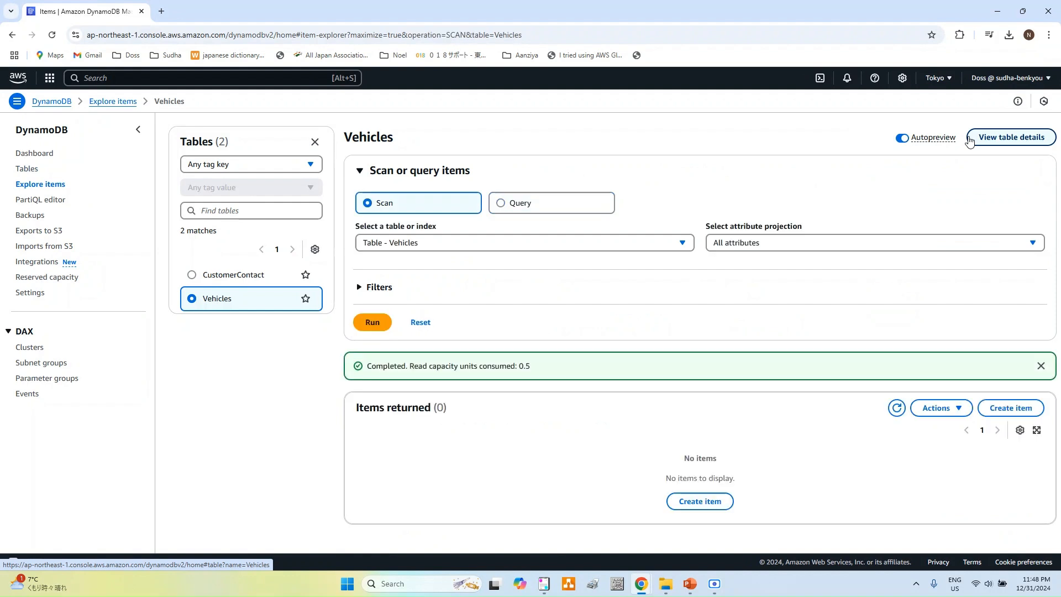
{"action": "left_click", "coordinate": [1011, 407]}
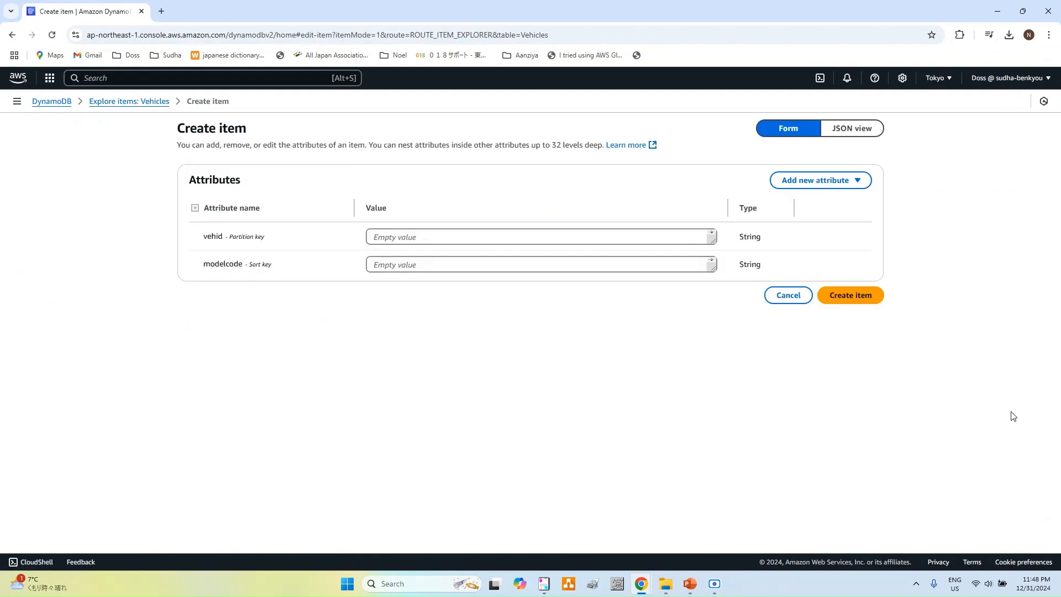
{"action": "left_click", "coordinate": [394, 238]}
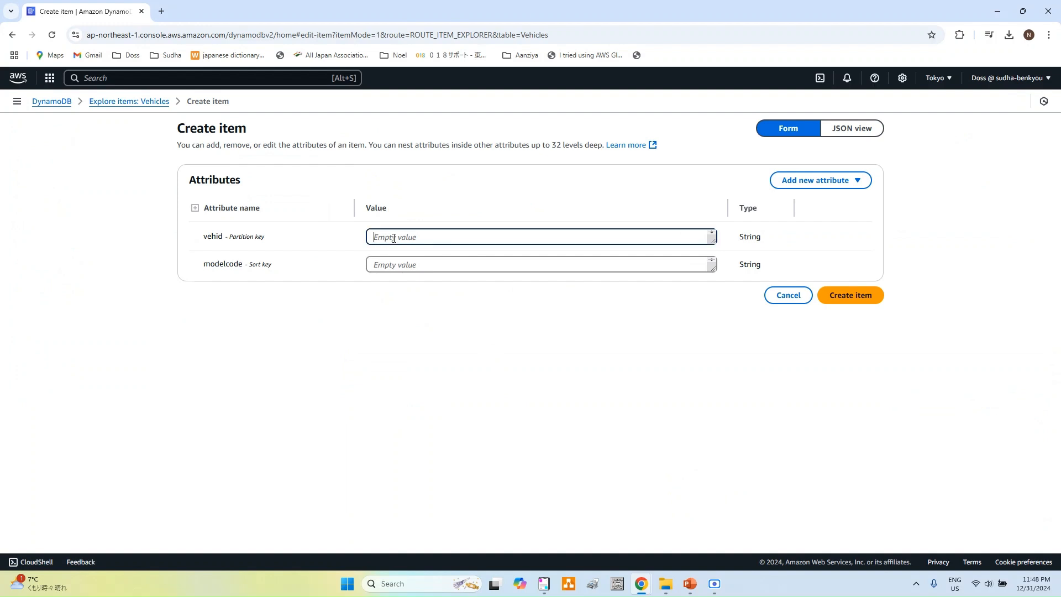
{"action": "type", "text": "v100"}
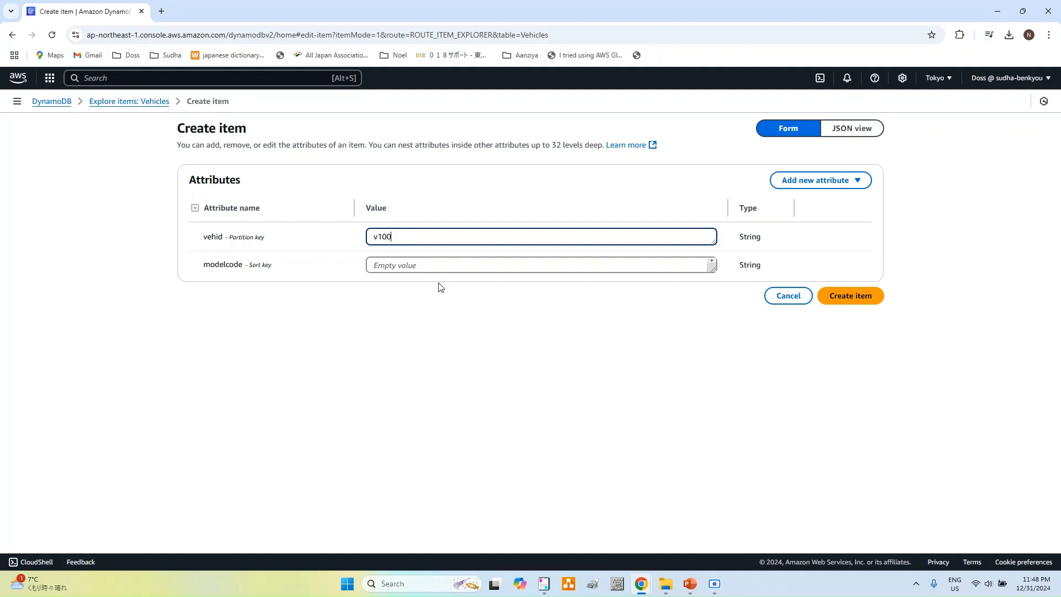
{"action": "left_click", "coordinate": [449, 263]}
{"action": "type", "text": "AE-111"}
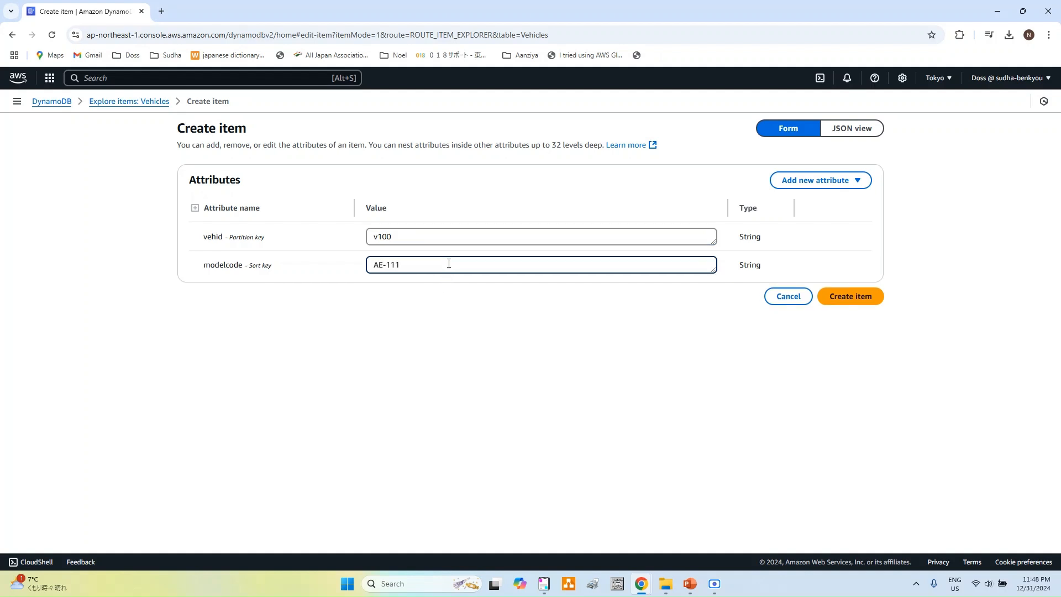
Step: Add String attribute Manufacturedate with value 20122-12-01 and save the item
{"action": "left_click", "coordinate": [823, 189]}
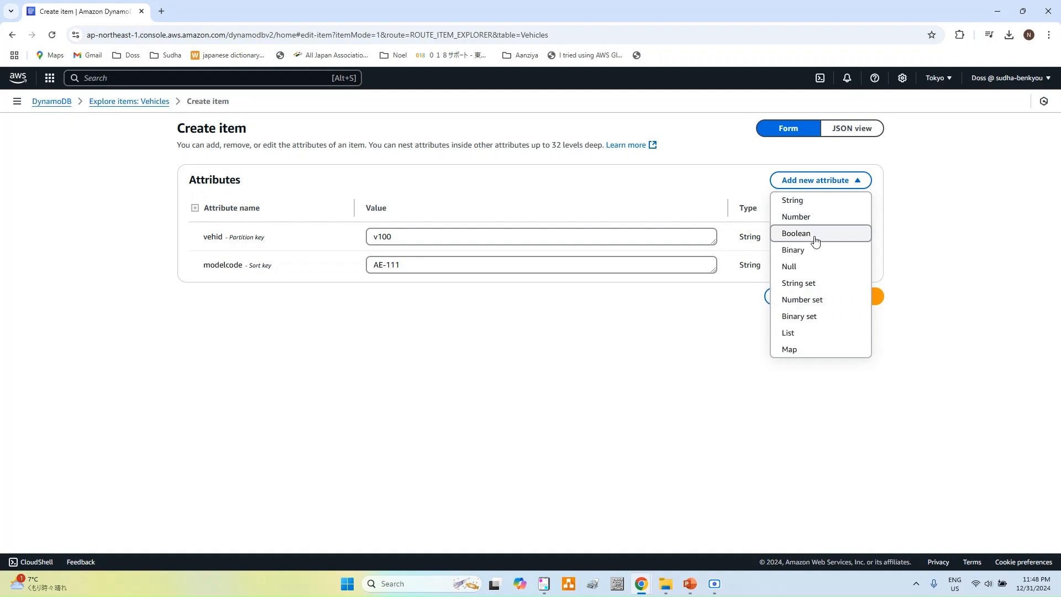
{"action": "left_click", "coordinate": [811, 203]}
{"action": "left_click", "coordinate": [236, 299]}
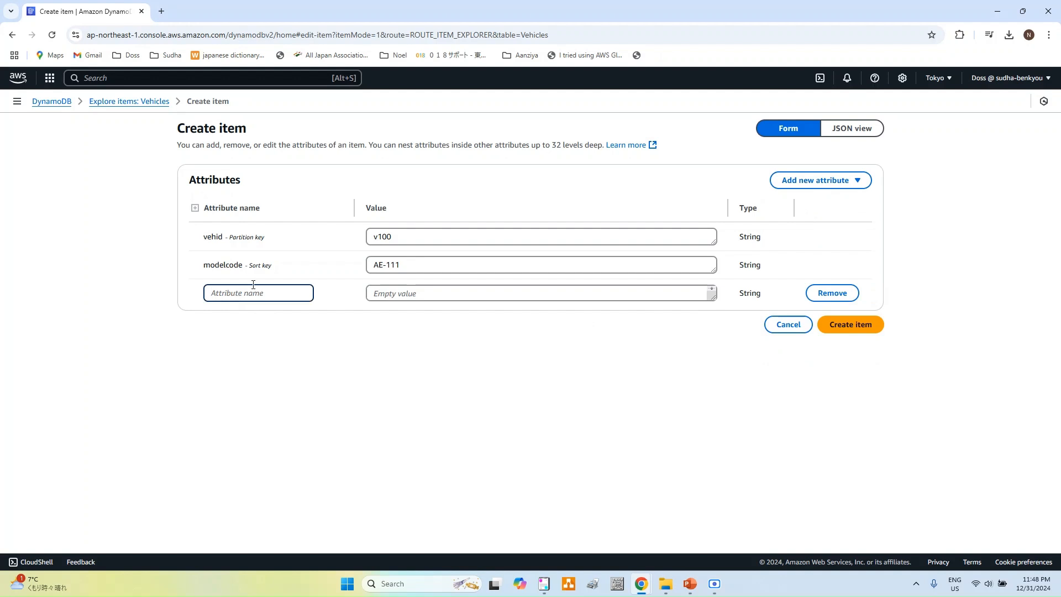
{"action": "type", "text": "Ma"}
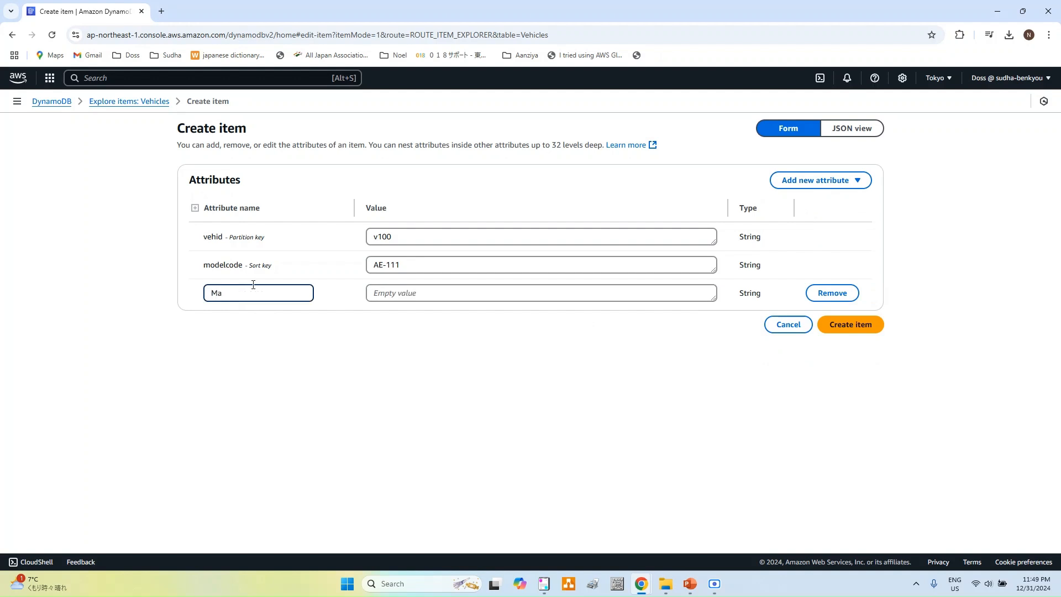
{"action": "type", "text": "nufacturedate"}
{"action": "left_click", "coordinate": [481, 299]}
{"action": "type", "text": "2"}
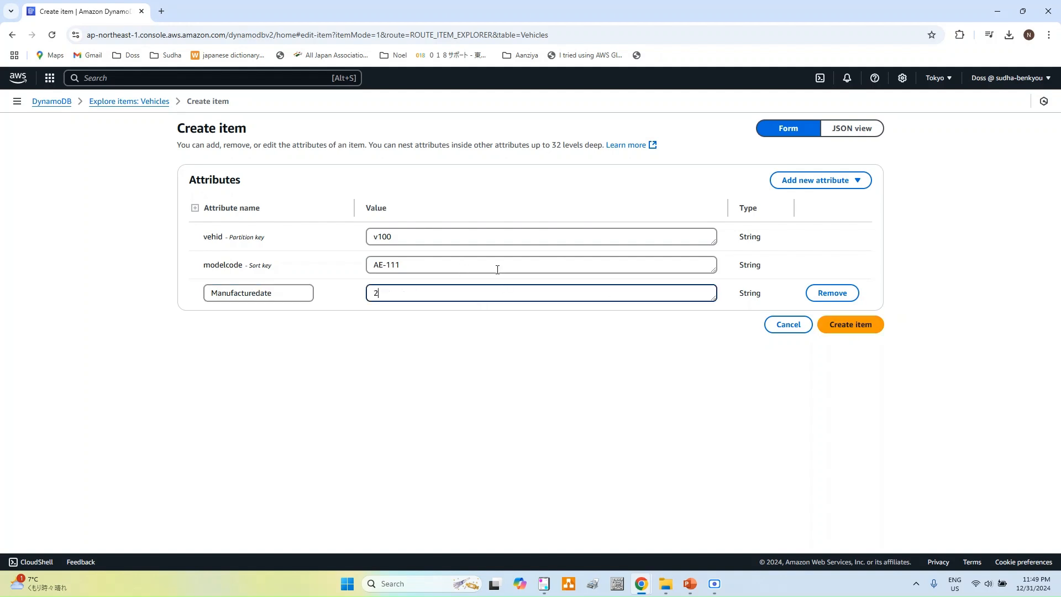
{"action": "type", "text": "0122-12-01"}
{"action": "left_click", "coordinate": [874, 332]}
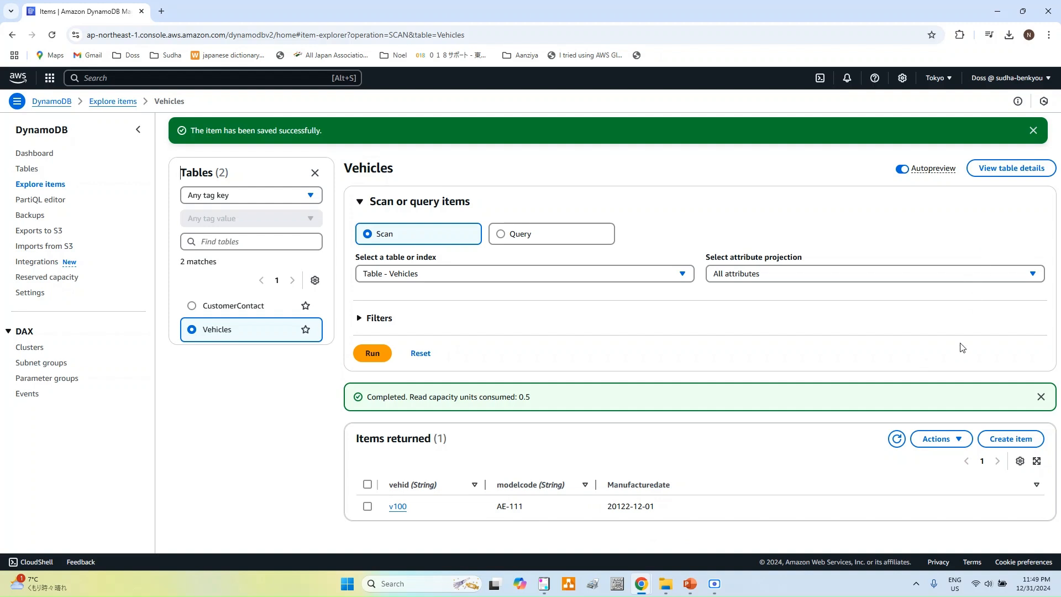
Step: Confirm vehicle-lsi on the Vehicles Indexes tab, then reopen the Vehicles item explorer
{"action": "left_click", "coordinate": [31, 172]}
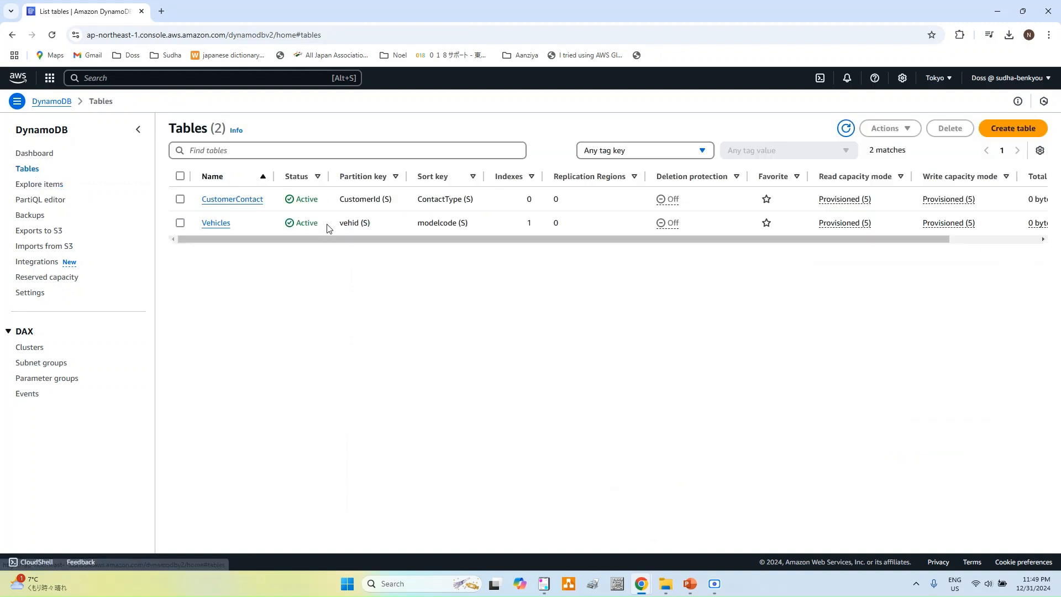
{"action": "left_click", "coordinate": [214, 222]}
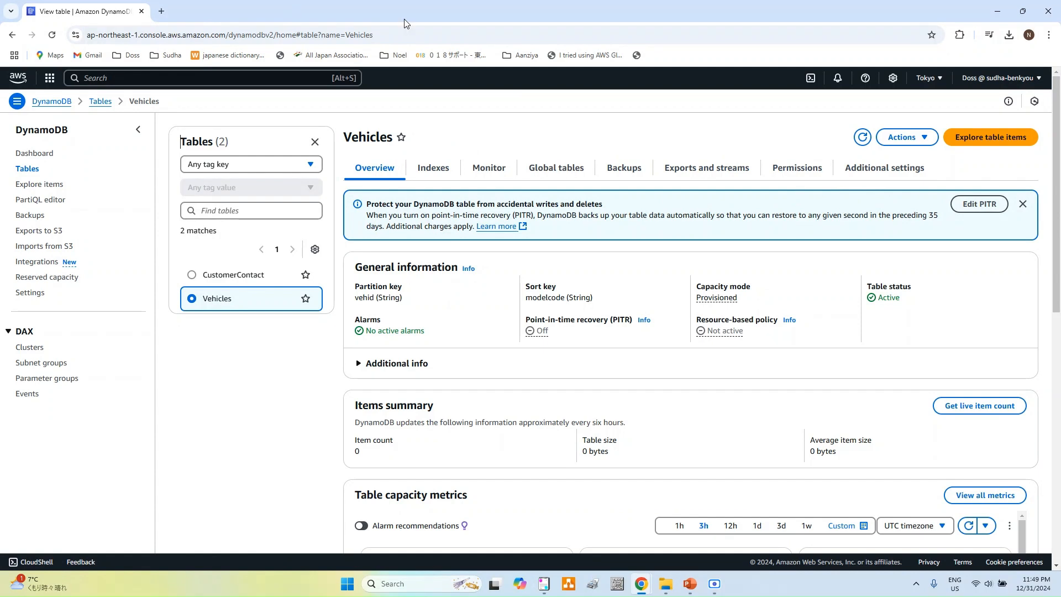
{"action": "left_click", "coordinate": [427, 173]}
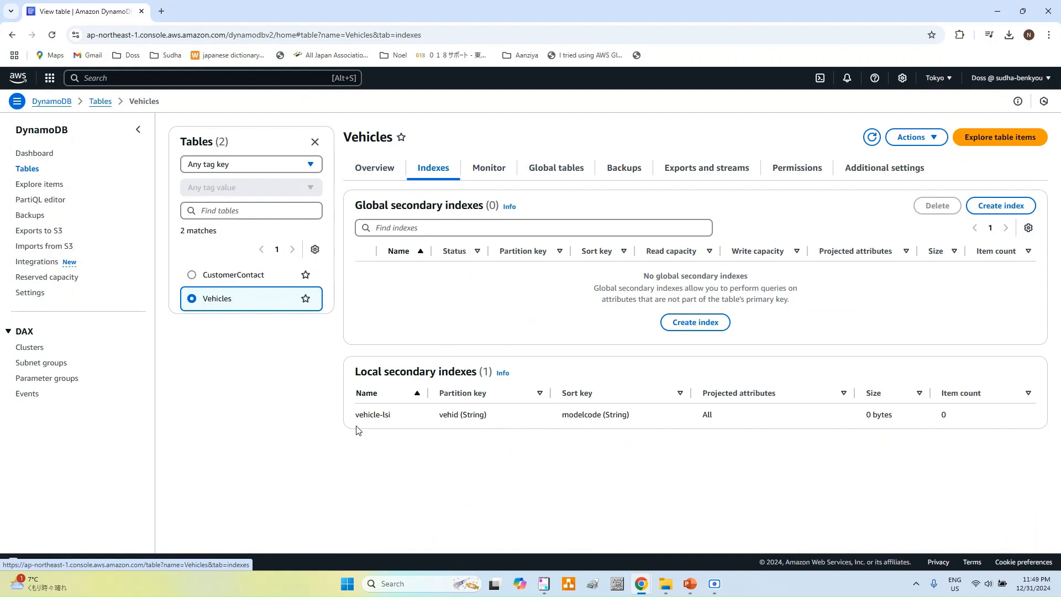
{"action": "left_click_drag", "start_coordinate": [359, 431], "coordinate": [847, 451]}
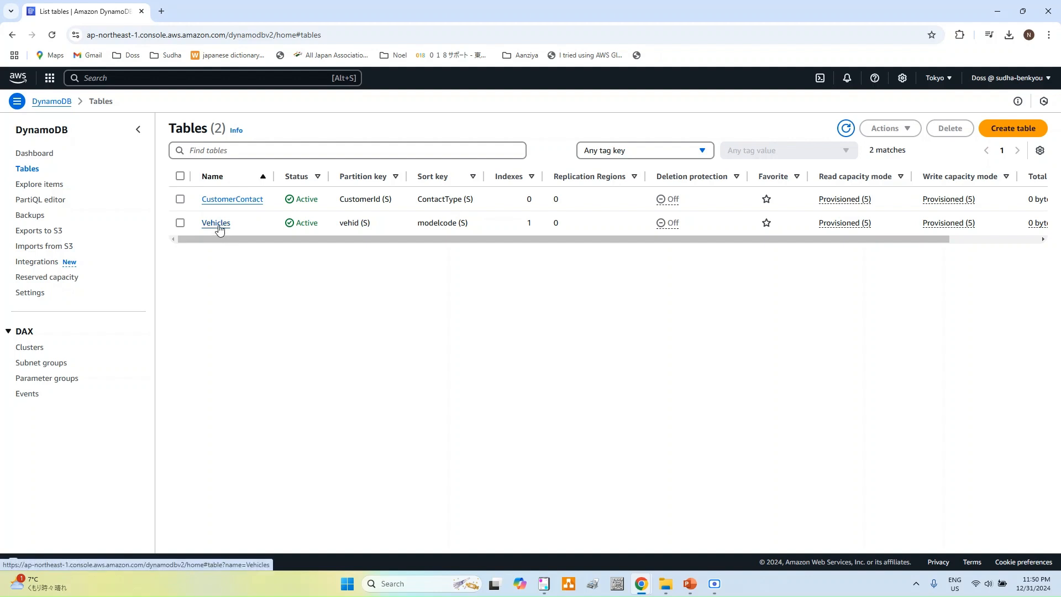
{"action": "left_click", "coordinate": [219, 230]}
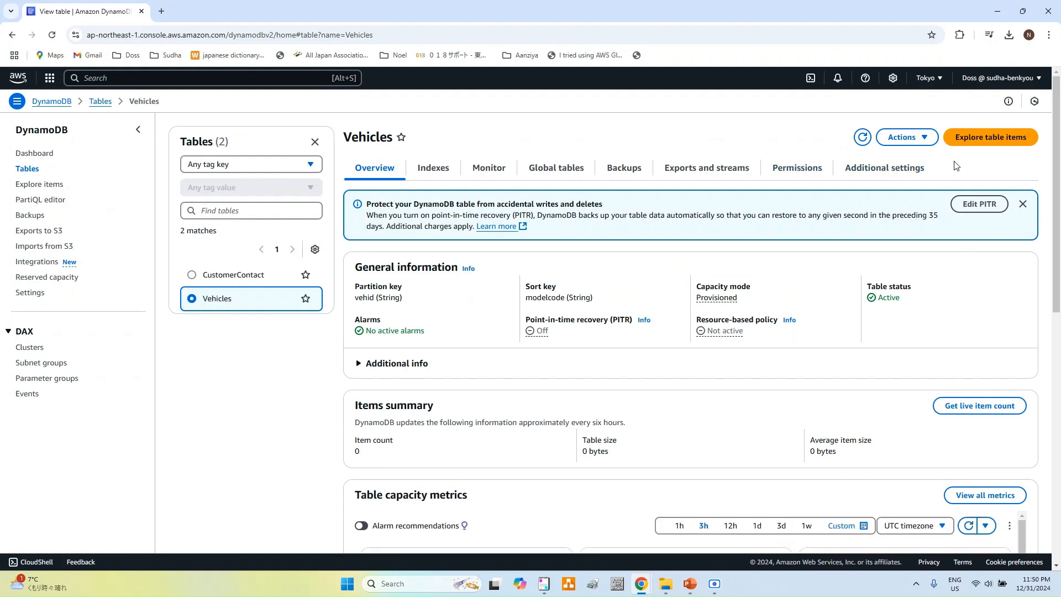
{"action": "left_click", "coordinate": [970, 139]}
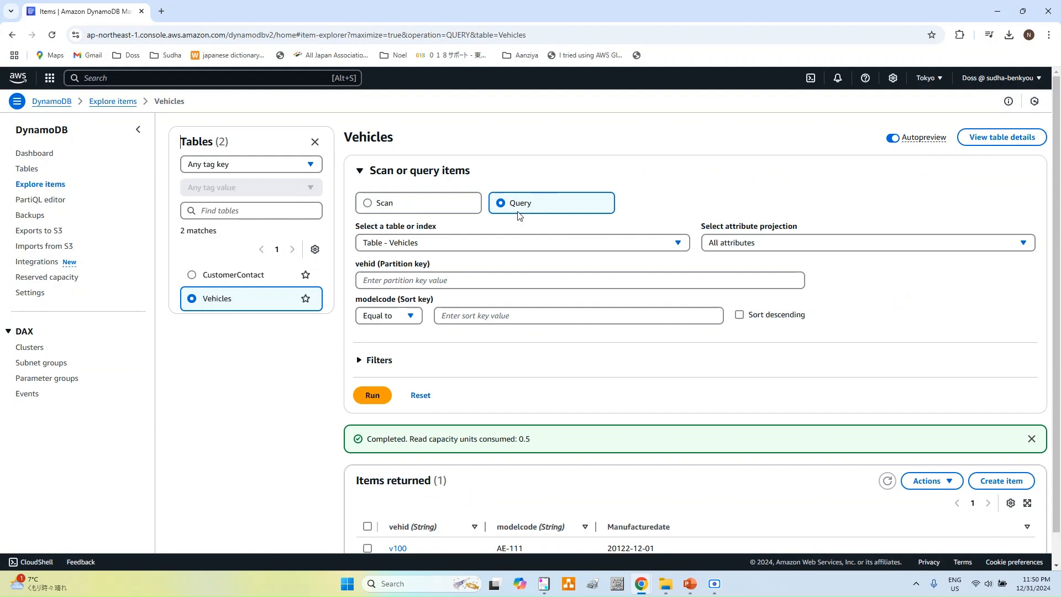
Step: Query the vehicle-lsi index for partition key v100 and run it
{"action": "left_click", "coordinate": [486, 246]}
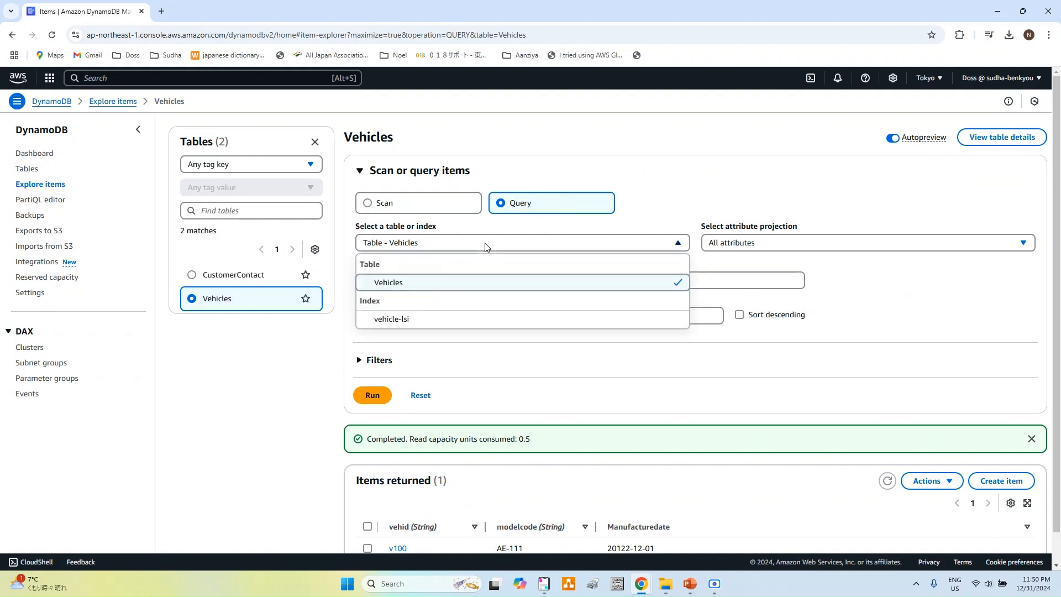
{"action": "left_click", "coordinate": [390, 321]}
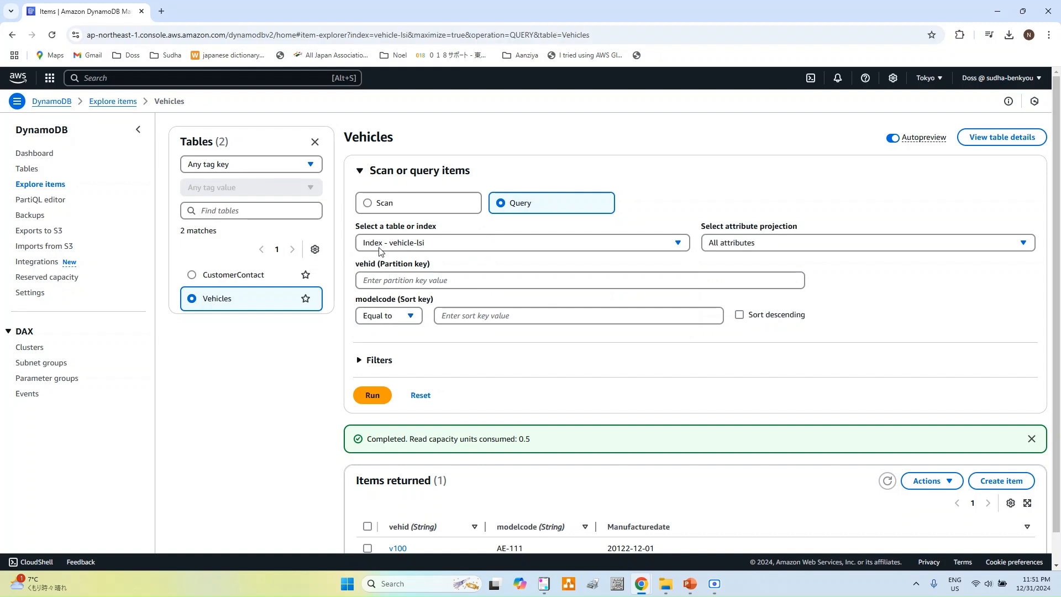
{"action": "left_click", "coordinate": [423, 285]}
{"action": "type", "text": "v100"}
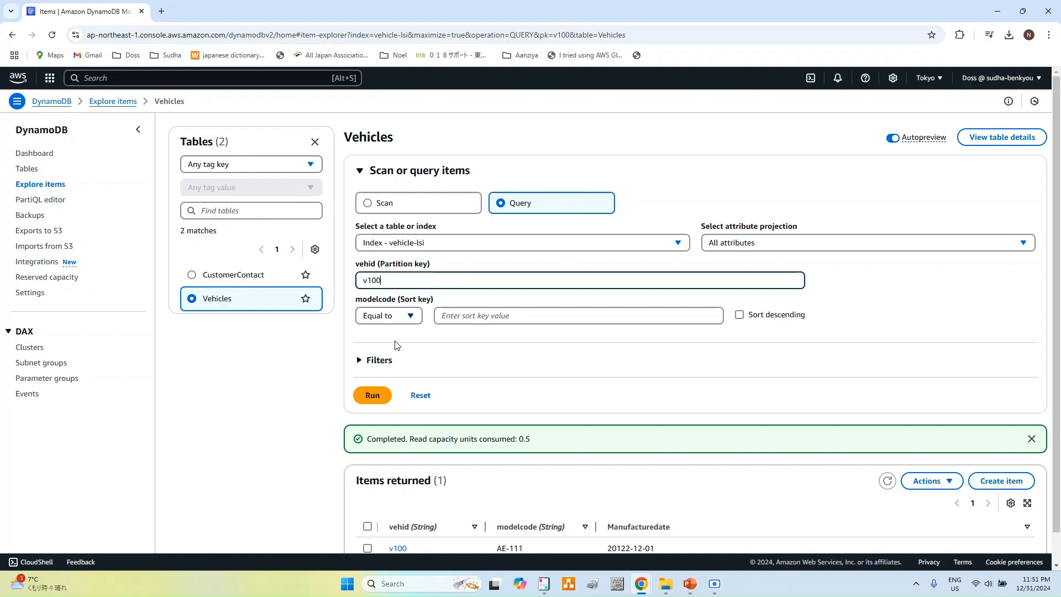
{"action": "left_click", "coordinate": [367, 398]}
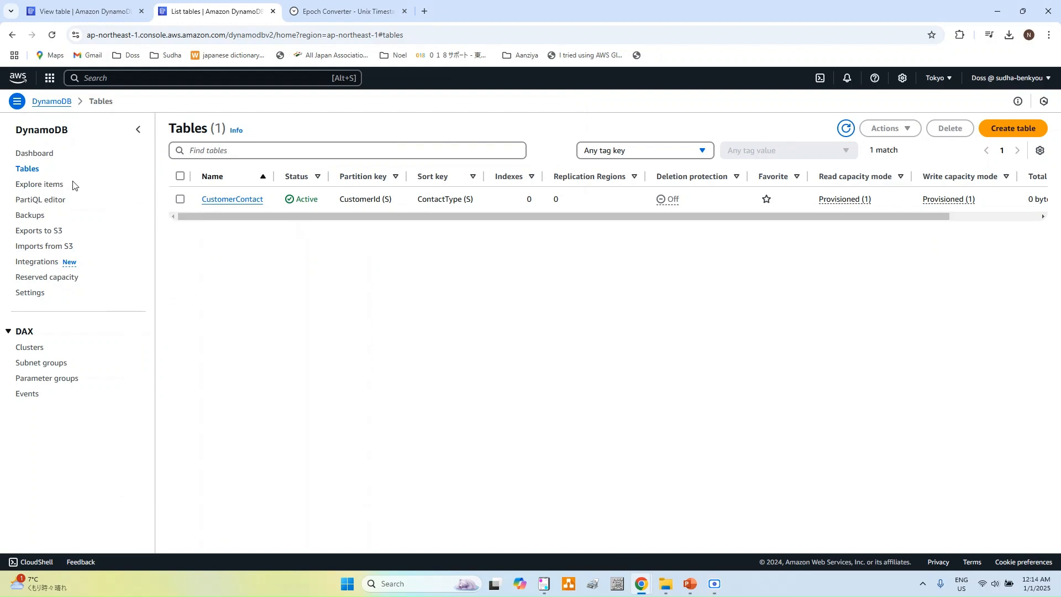
Step: Insert a Query table SELECT template for CustomerContact in the PartiQL editor
{"action": "left_click", "coordinate": [55, 202]}
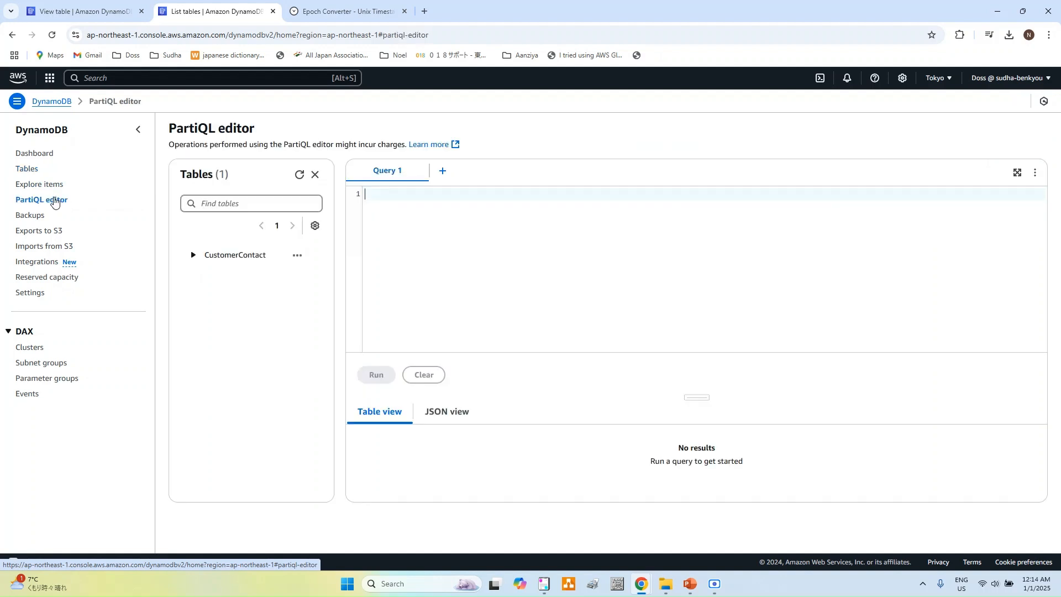
{"action": "left_click", "coordinate": [192, 255]}
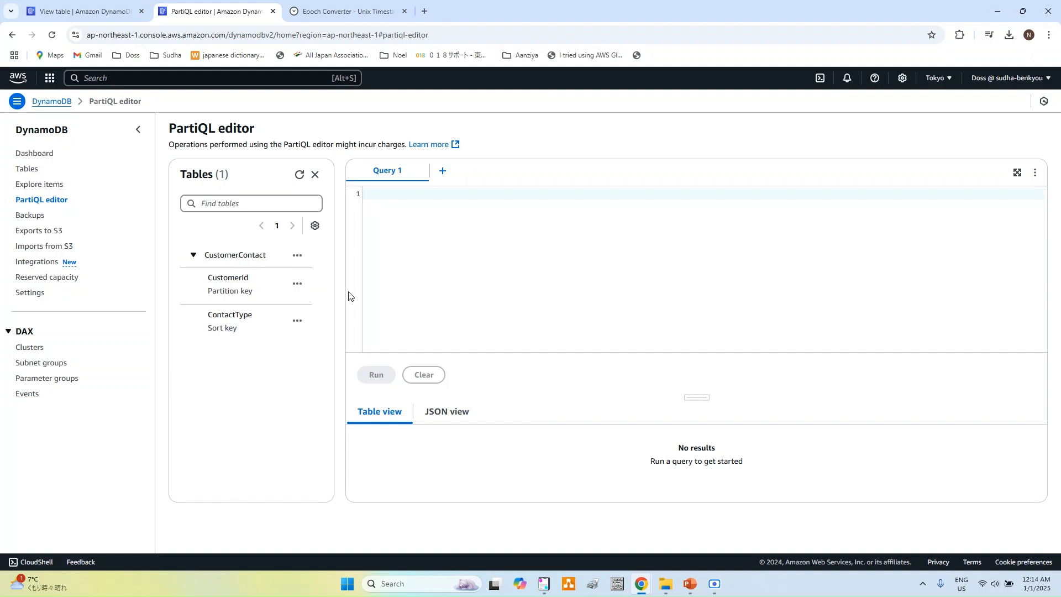
{"action": "left_click", "coordinate": [297, 255]}
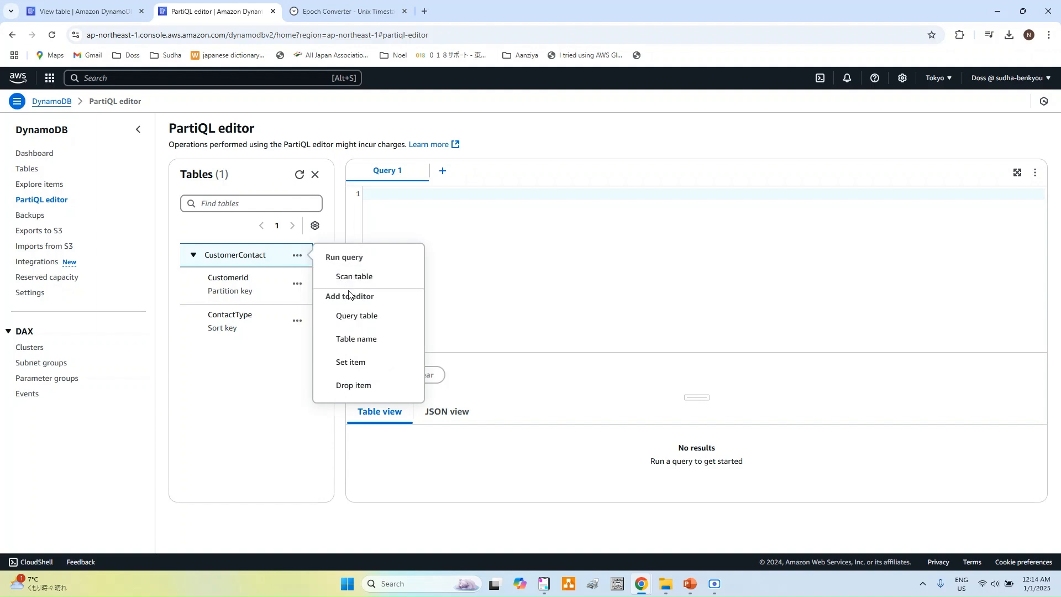
{"action": "left_click", "coordinate": [366, 319]}
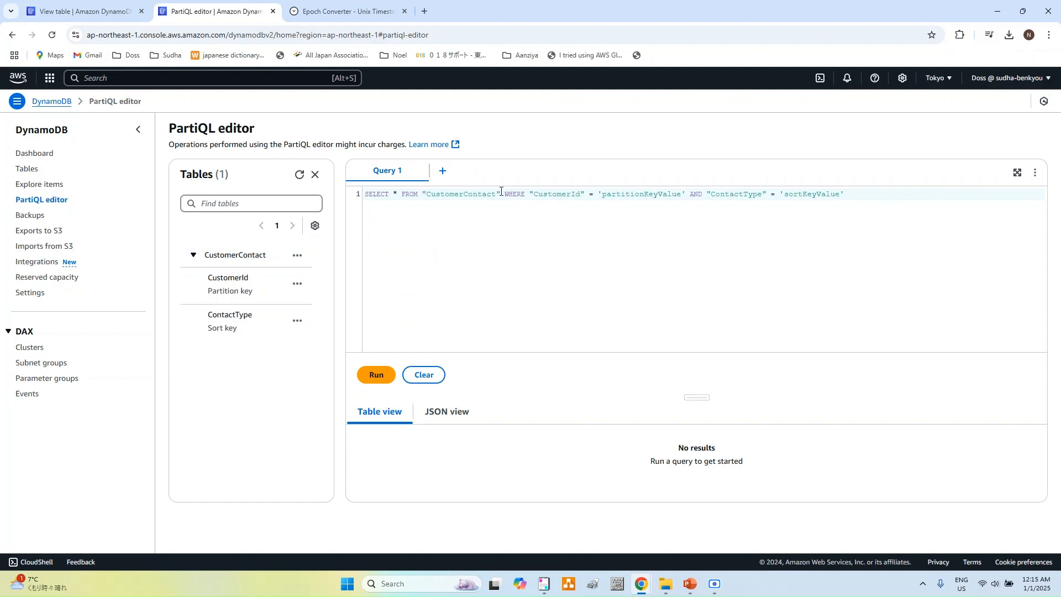
Step: Select the partitionKeyValue placeholder and copy the sample customer ID from the notes
{"action": "double_click", "coordinate": [645, 195]}
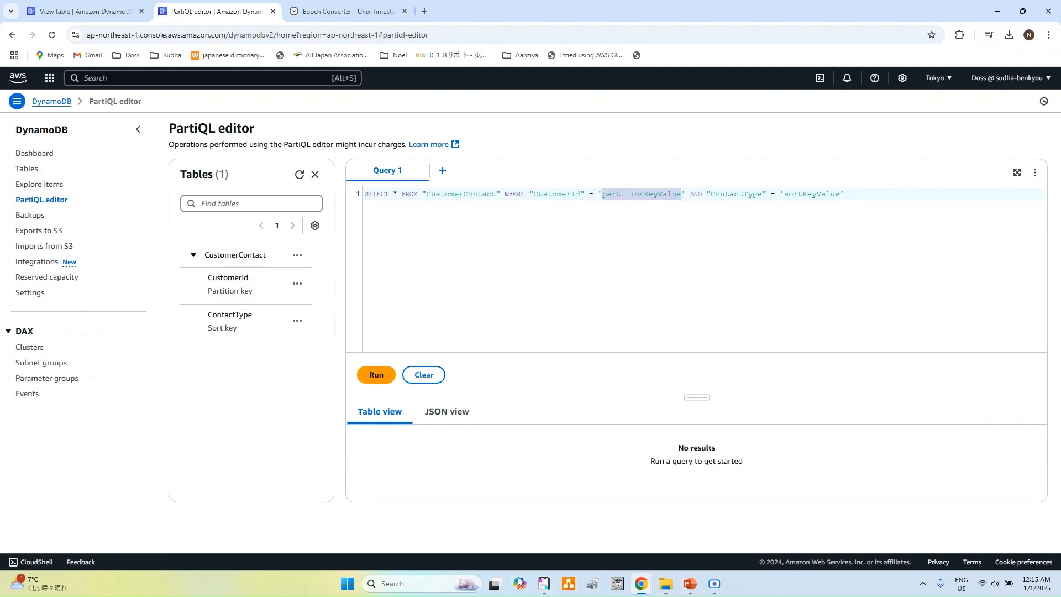
{"action": "left_click", "coordinate": [544, 584]}
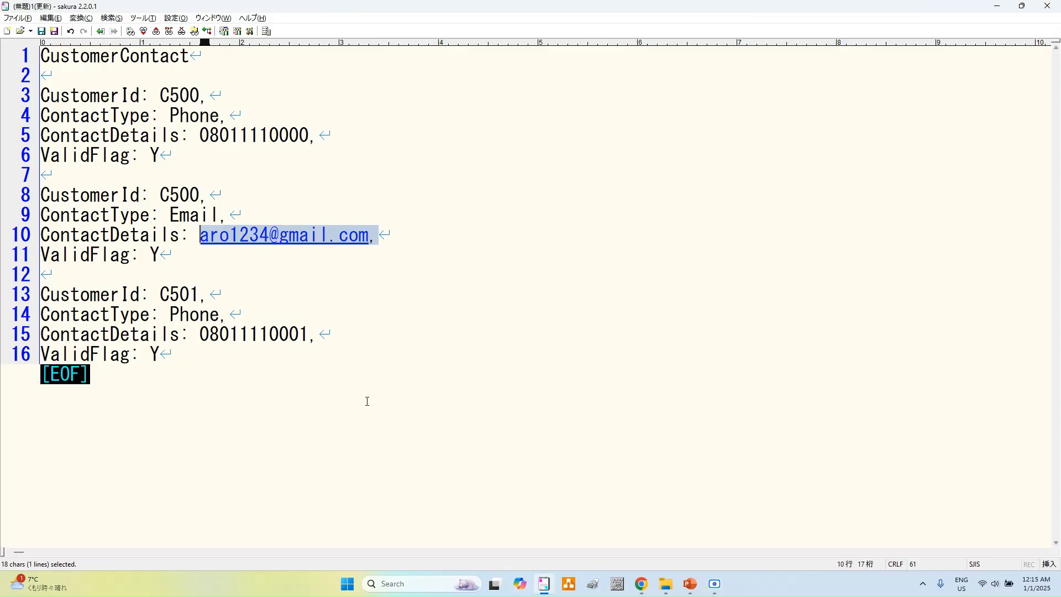
{"action": "double_click", "coordinate": [186, 94]}
{"action": "key", "text": "ctrl+c"}
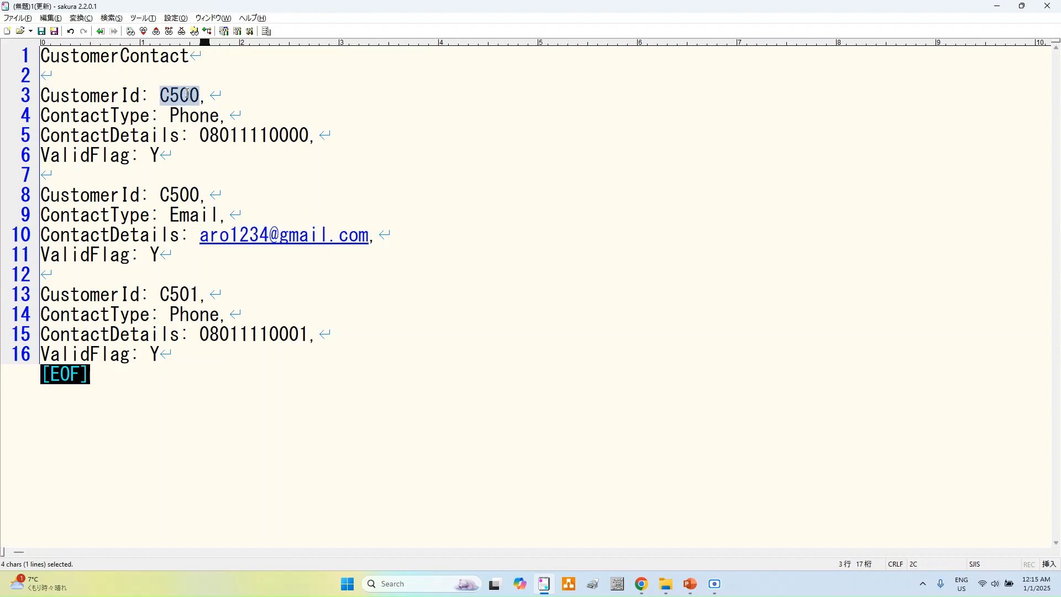
{"action": "key", "text": "alt+Tab"}
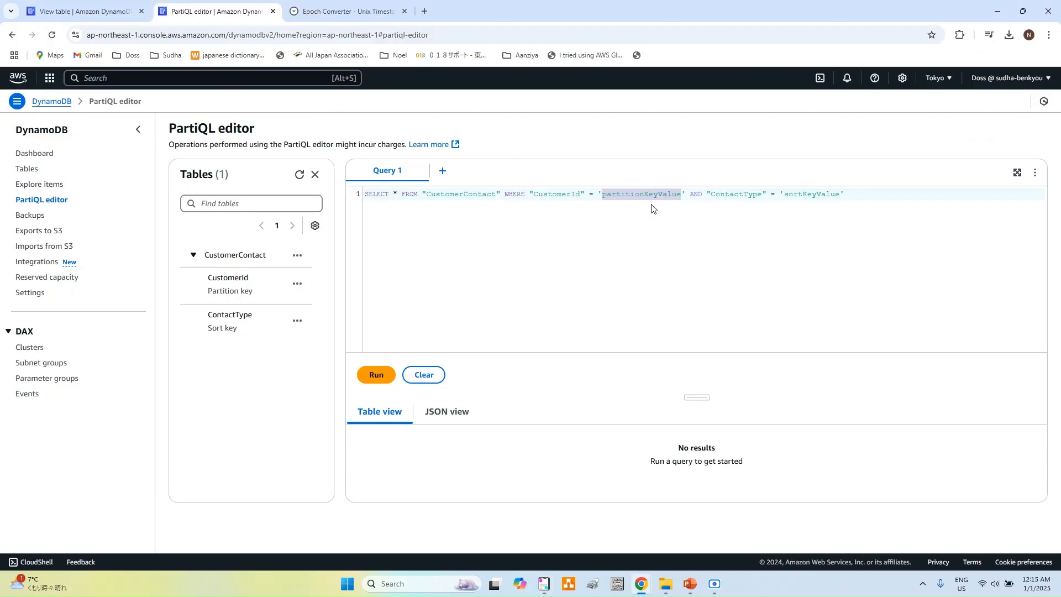
Step: Run the PartiQL query for CustomerId 'C500' with ContactType 'Phone', returning one item
{"action": "key", "text": "ctrl+v"}
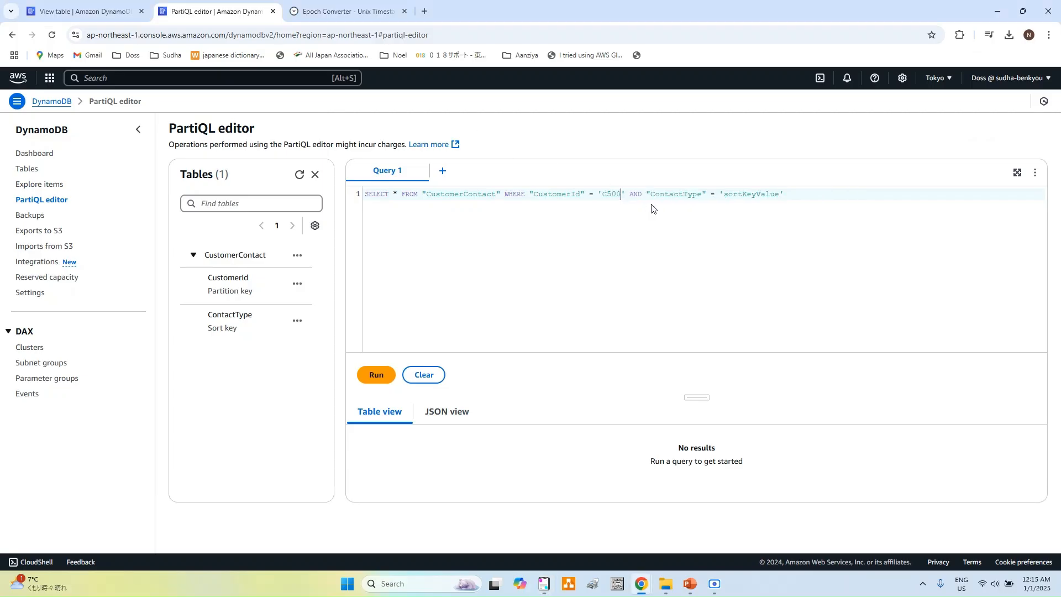
{"action": "double_click", "coordinate": [757, 194]}
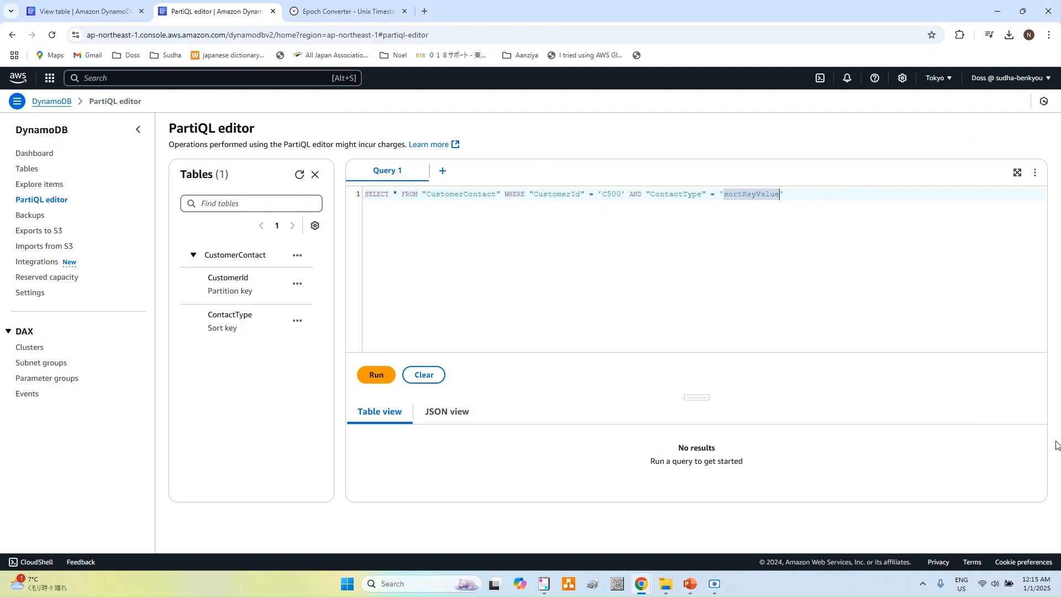
{"action": "type", "text": "Phone"}
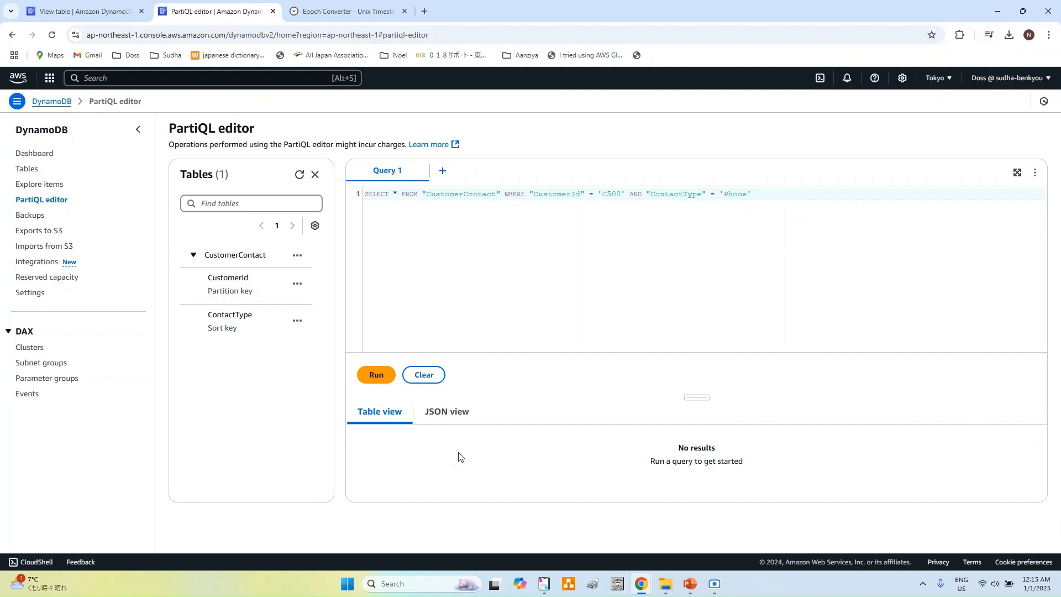
{"action": "left_click", "coordinate": [376, 375]}
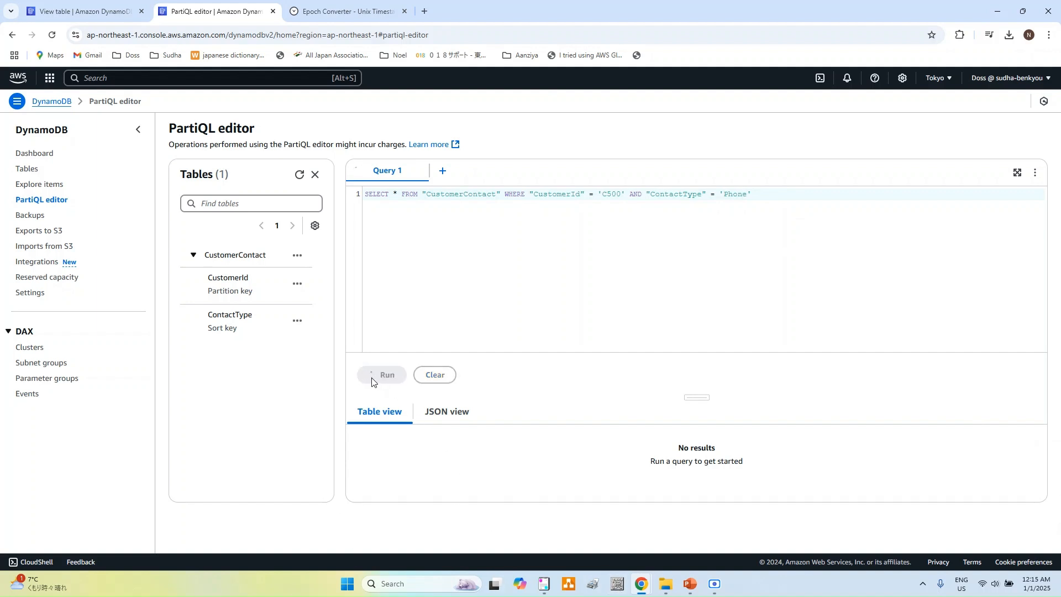
{"action": "scroll", "coordinate": [483, 396], "scroll_direction": "down", "scroll_amount": 1}
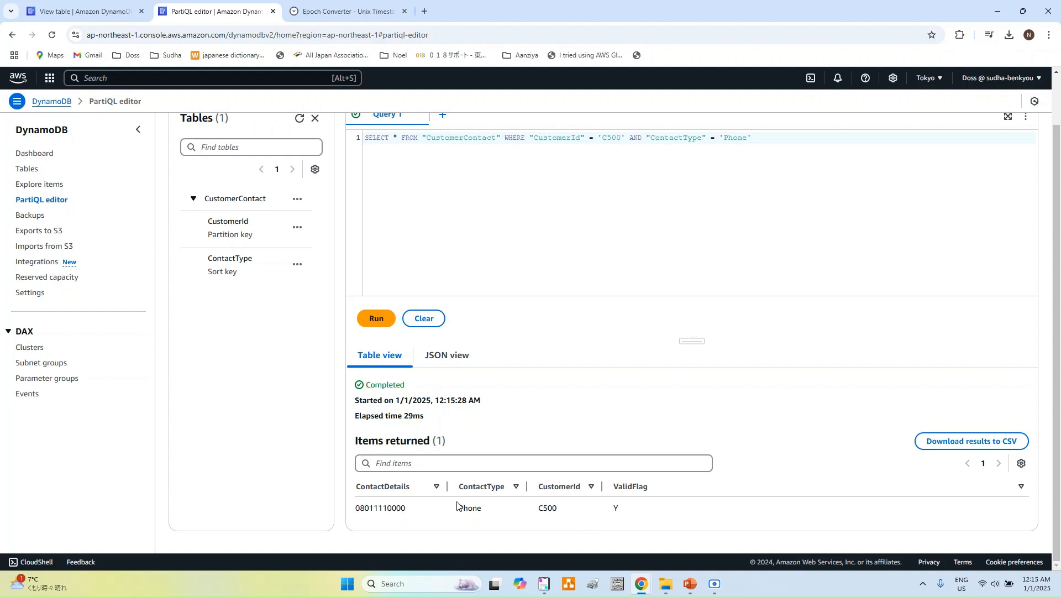
{"action": "scroll", "coordinate": [563, 503], "scroll_direction": "up", "scroll_amount": 1}
Step: Change the ContactType to 'Email' and rerun the query for C500
{"action": "double_click", "coordinate": [730, 197]}
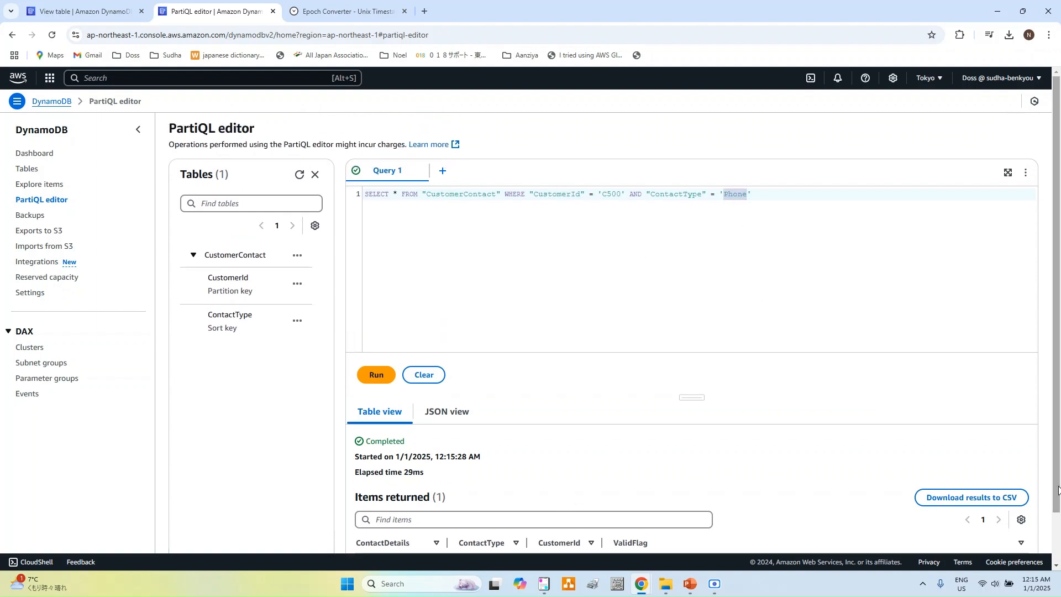
{"action": "type", "text": "Email"}
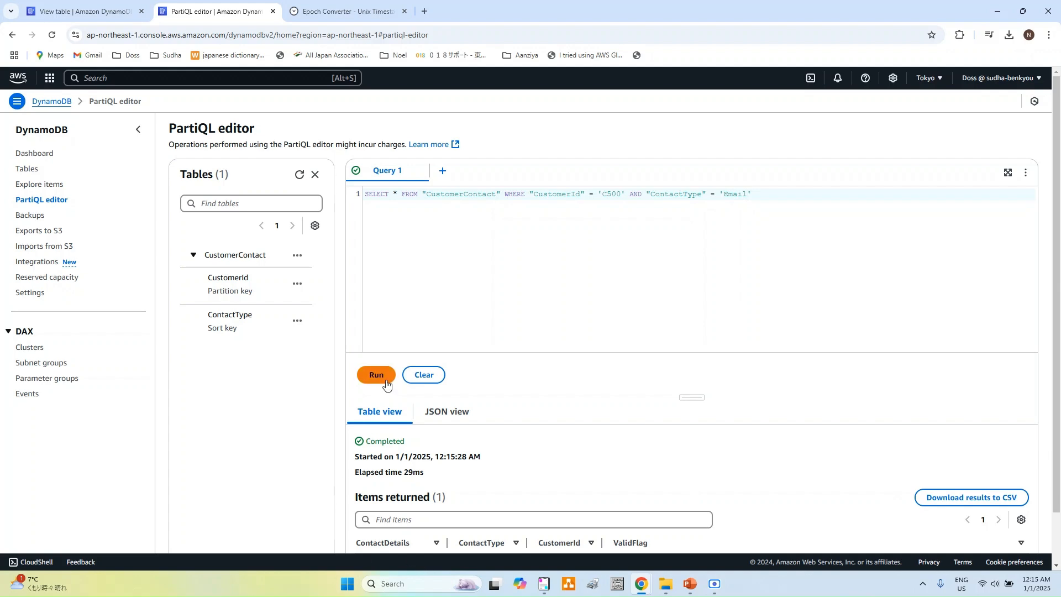
{"action": "key", "text": "ctrl+minus"}
{"action": "key", "text": "ctrl+minus"}
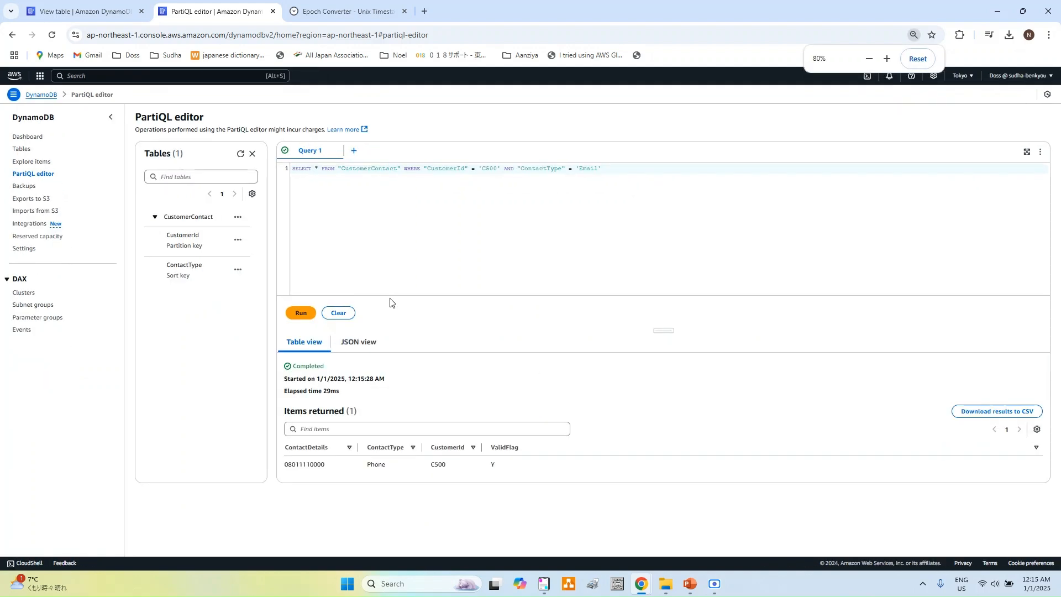
{"action": "key", "text": "ctrl+plus"}
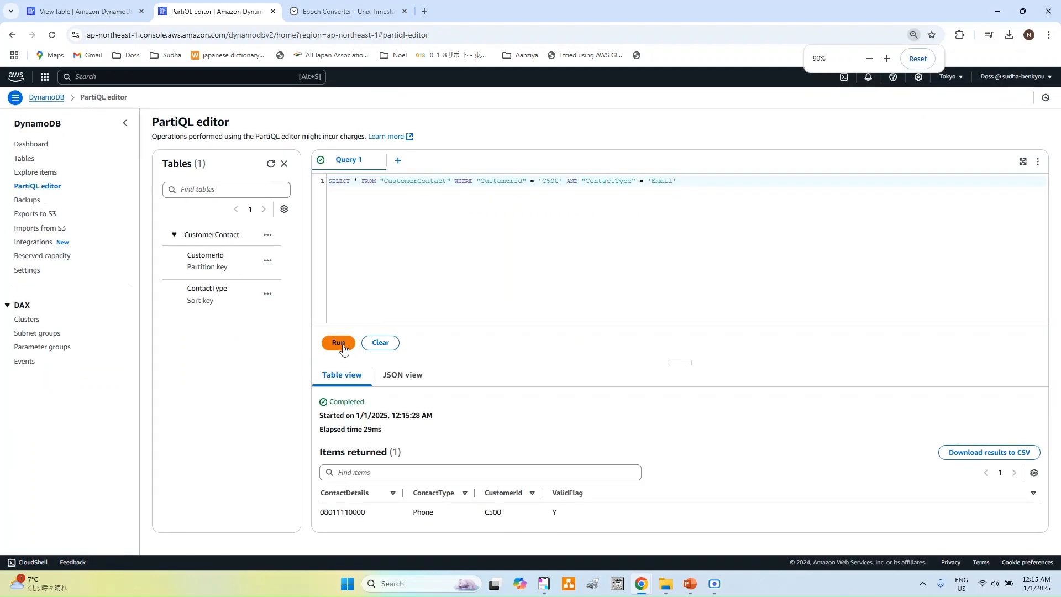
{"action": "left_click", "coordinate": [337, 344]}
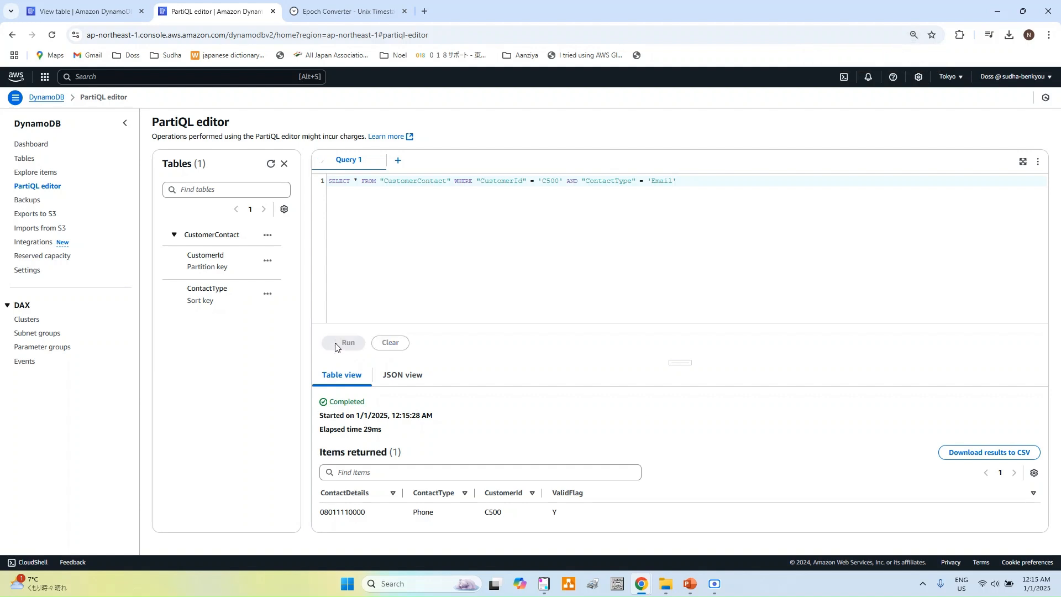
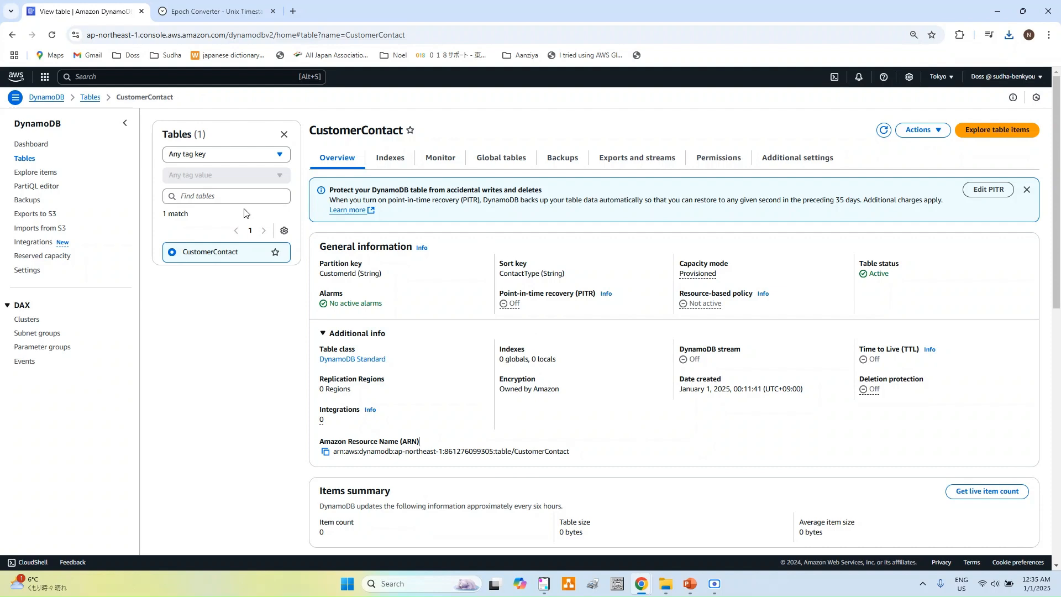
Step: From the Tables list, start a new table named Contracts
{"action": "left_click", "coordinate": [24, 159]}
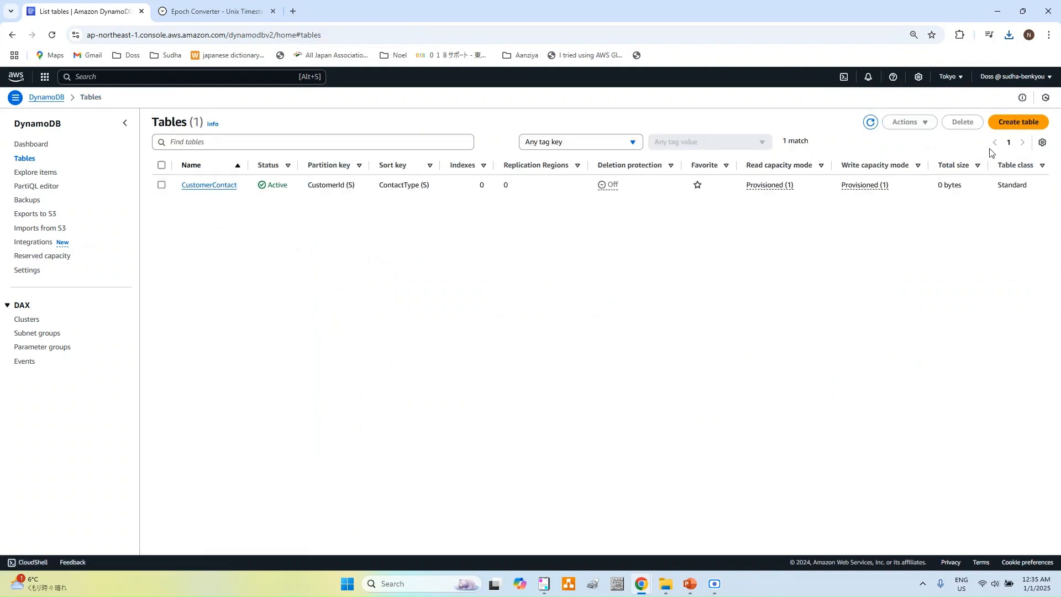
{"action": "left_click", "coordinate": [1005, 128]}
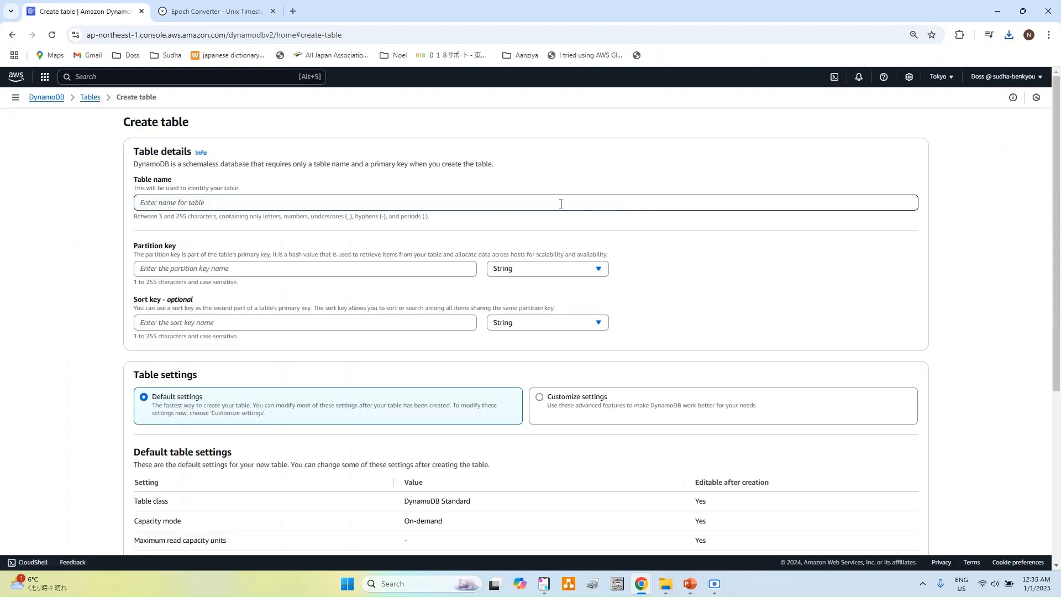
{"action": "type", "text": "Co"}
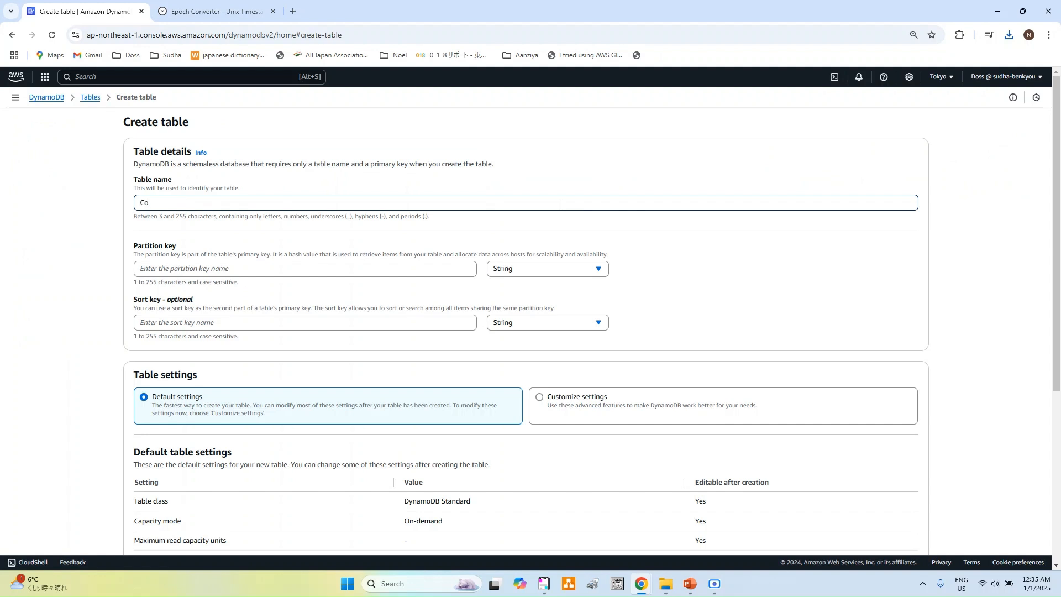
{"action": "type", "text": "ntra"}
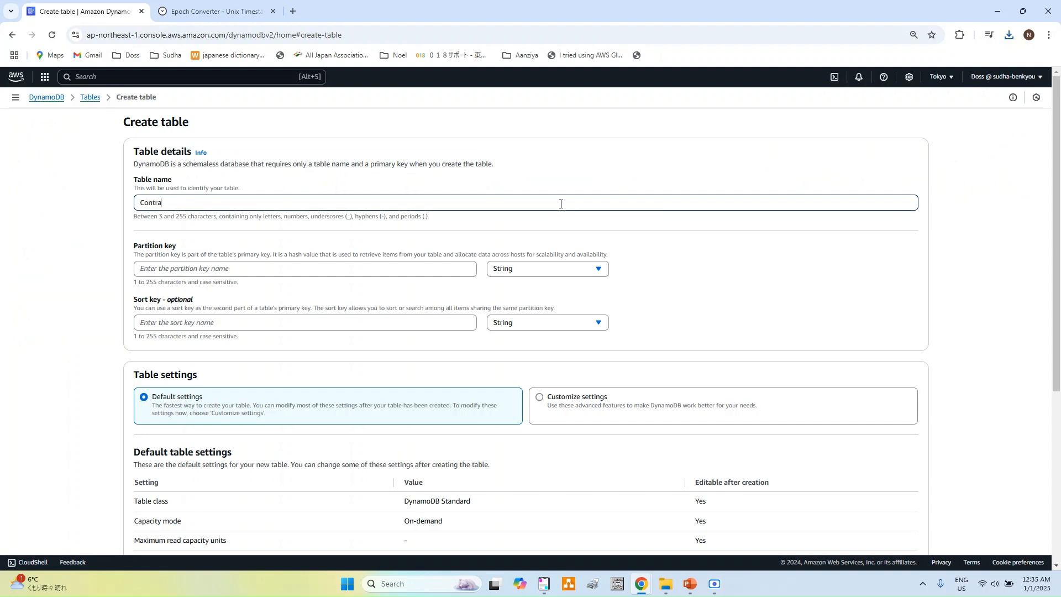
{"action": "type", "text": "cts"}
Step: Set ContractId as the partition key and Name as the sort key
{"action": "left_click", "coordinate": [325, 267]}
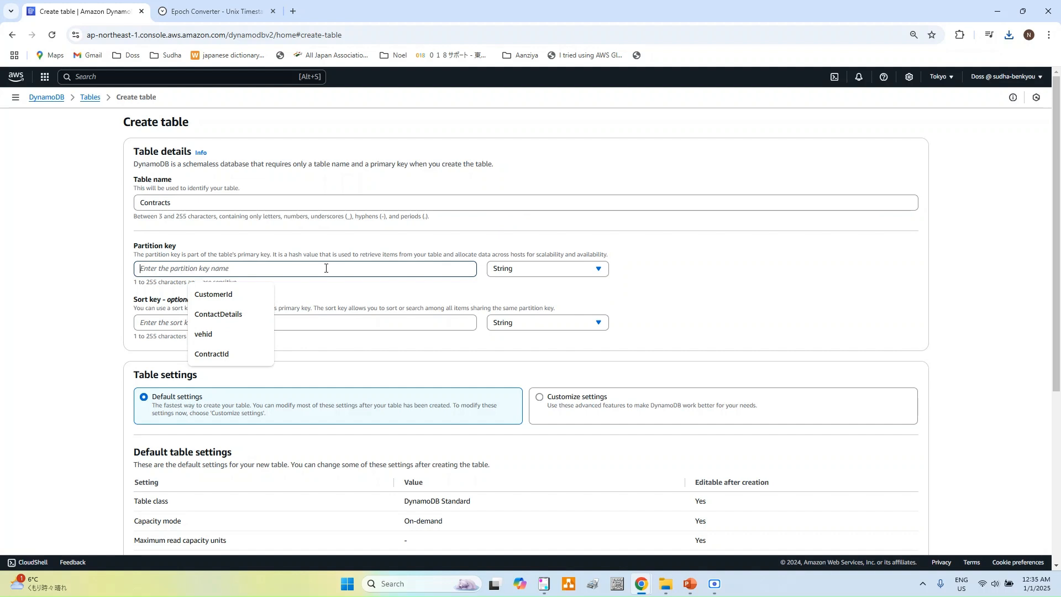
{"action": "type", "text": "C"}
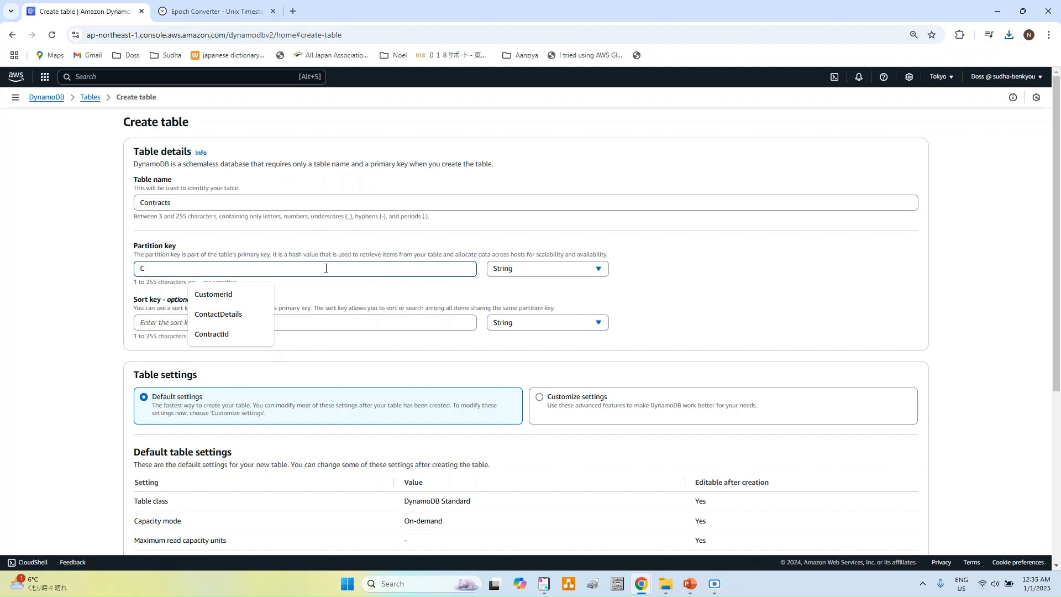
{"action": "type", "text": "on"}
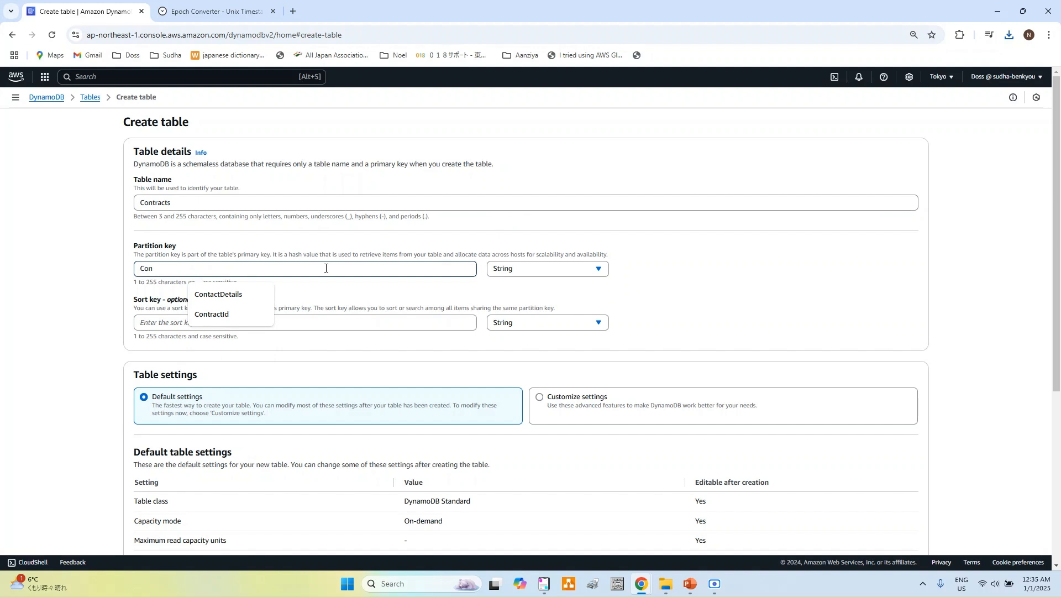
{"action": "left_click", "coordinate": [213, 316]}
{"action": "left_click", "coordinate": [214, 322]}
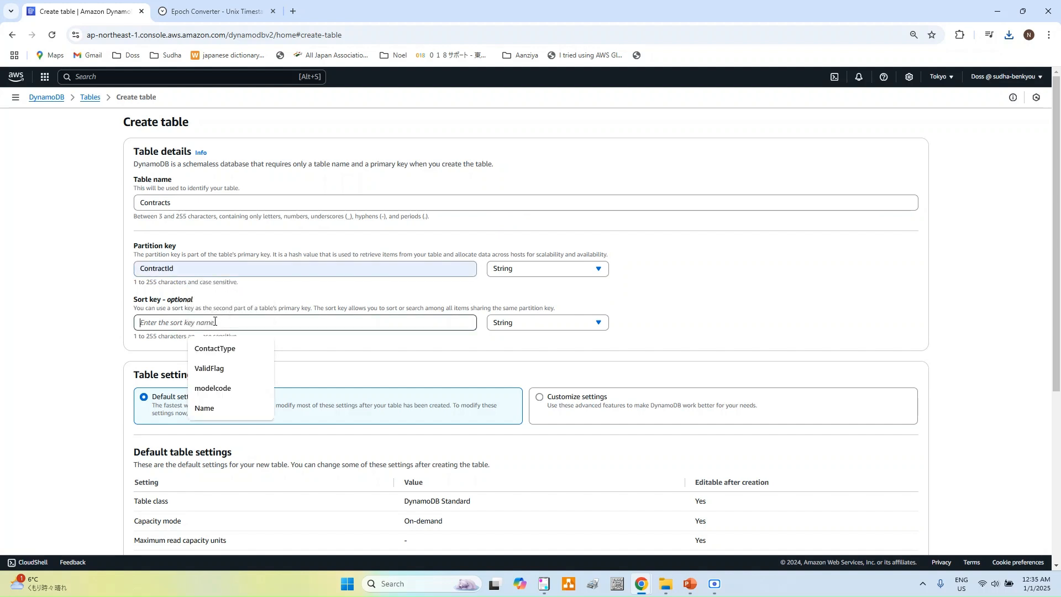
{"action": "type", "text": "Name"}
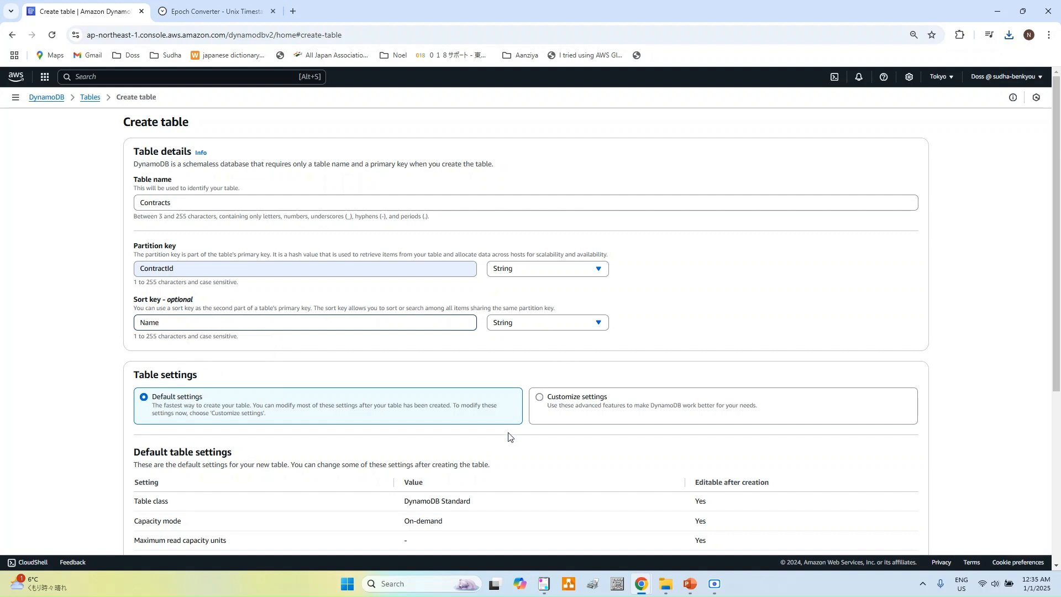
Step: Switch the new table to customized settings and expand the capacity calculator
{"action": "left_click", "coordinate": [554, 399]}
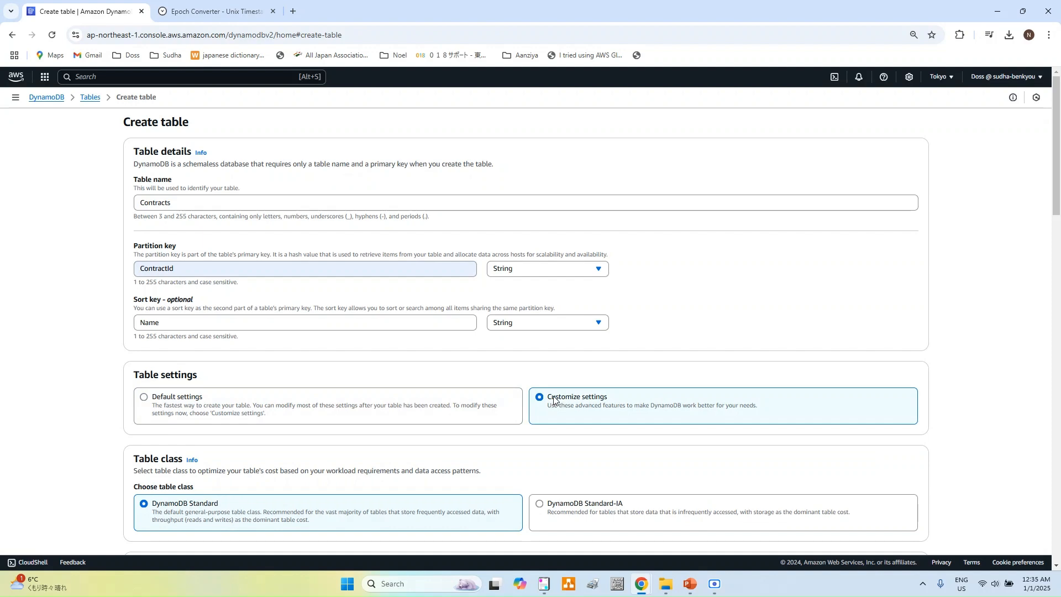
{"action": "scroll", "coordinate": [555, 399], "scroll_direction": "down", "scroll_amount": 3}
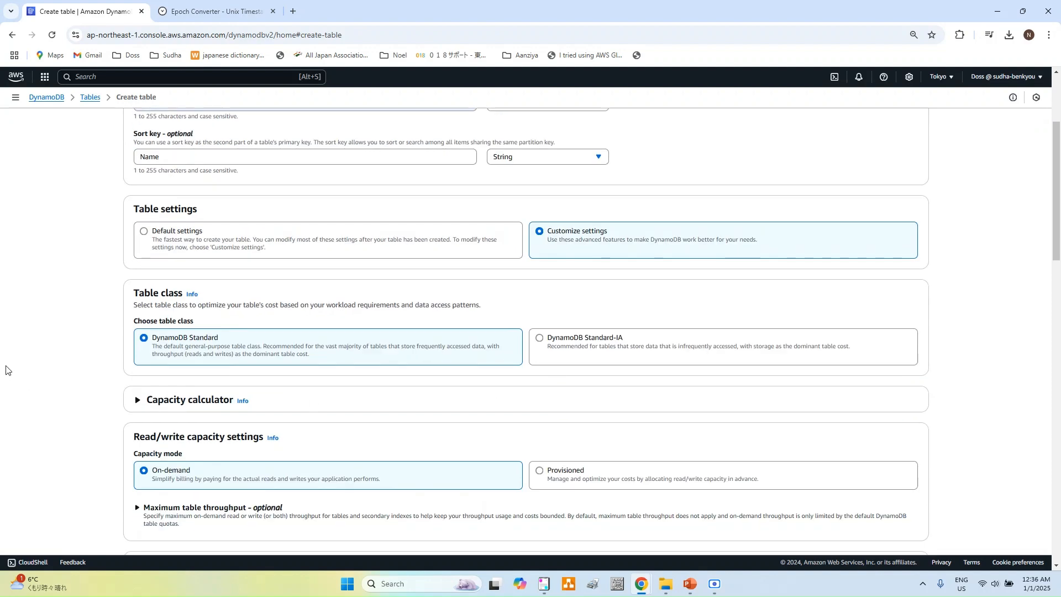
{"action": "left_click", "coordinate": [137, 400]}
{"action": "scroll", "coordinate": [138, 409], "scroll_direction": "down", "scroll_amount": 3}
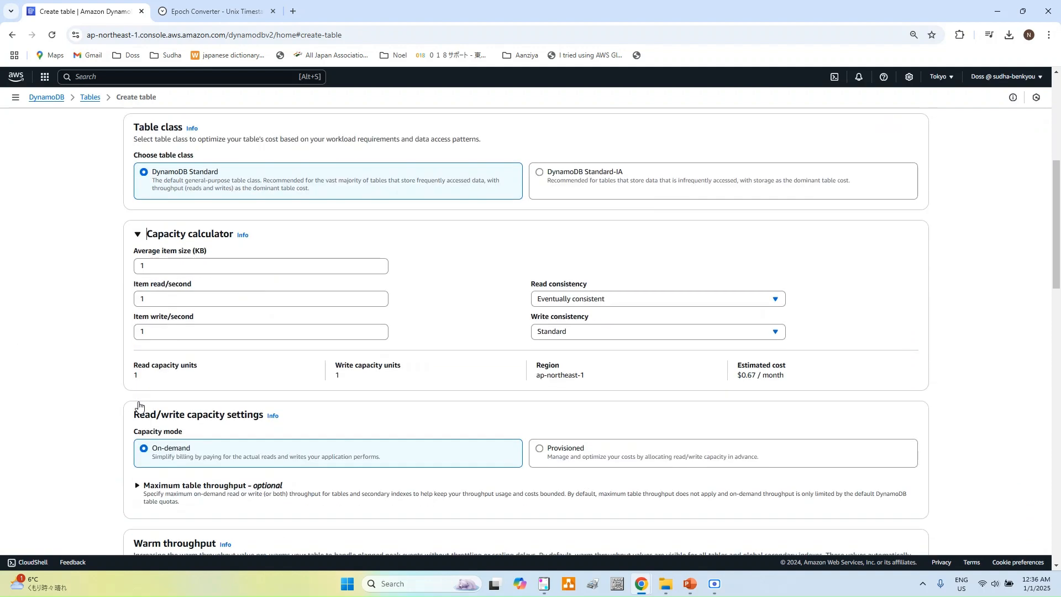
{"action": "scroll", "coordinate": [139, 406], "scroll_direction": "down", "scroll_amount": 1}
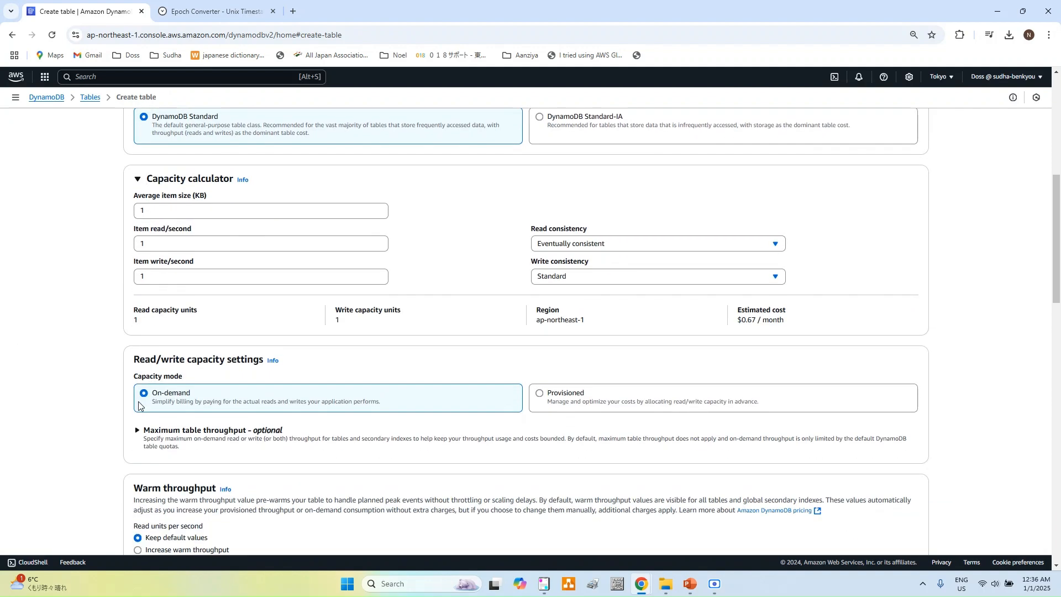
Step: Choose Provisioned capacity with read and write auto scaling off, at 5 units each
{"action": "left_click", "coordinate": [548, 396]}
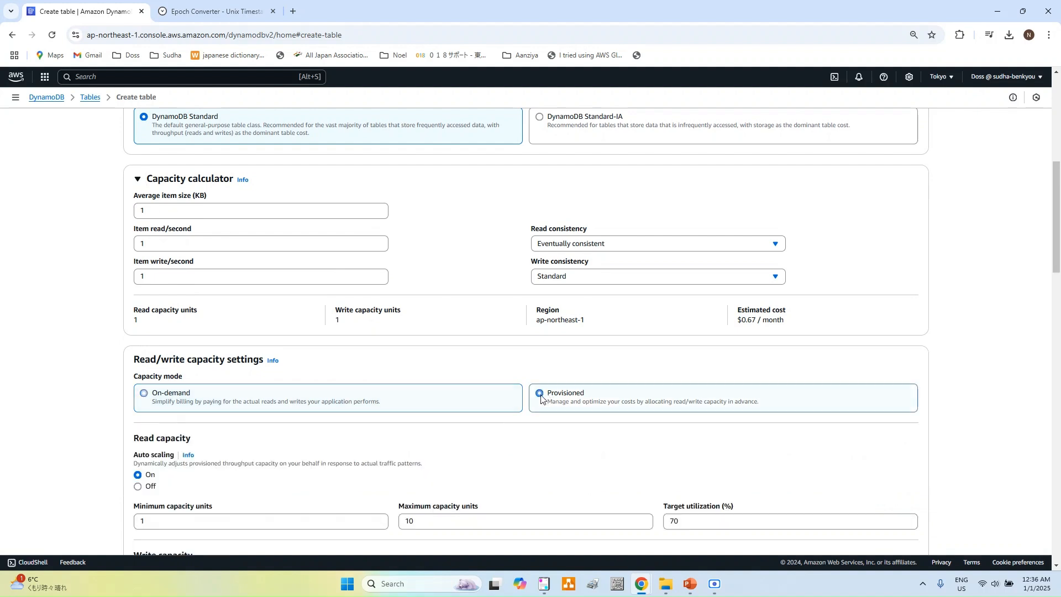
{"action": "scroll", "coordinate": [445, 469], "scroll_direction": "down", "scroll_amount": 2}
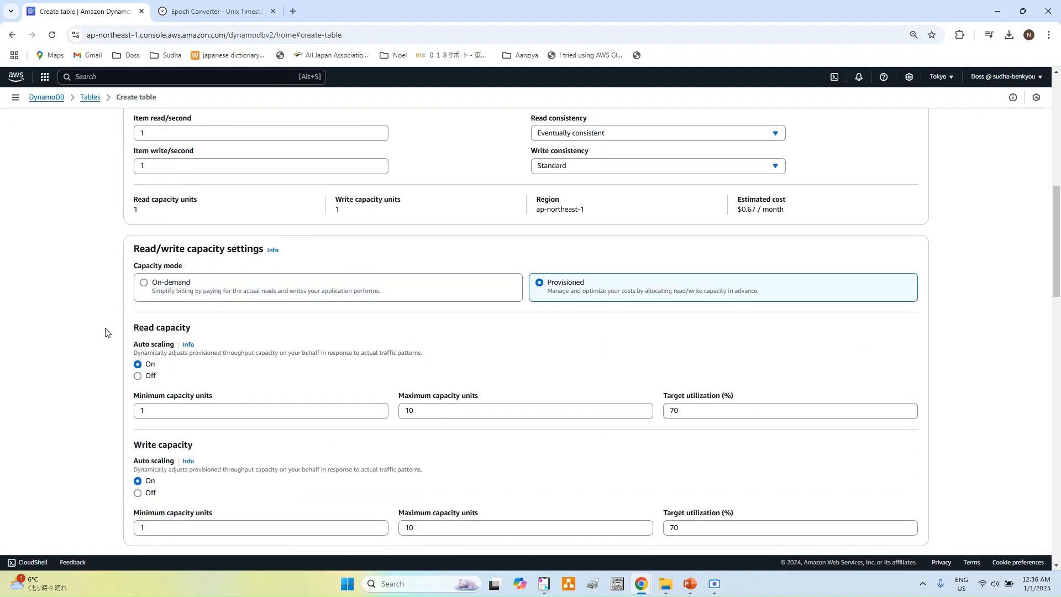
{"action": "left_click", "coordinate": [137, 376]}
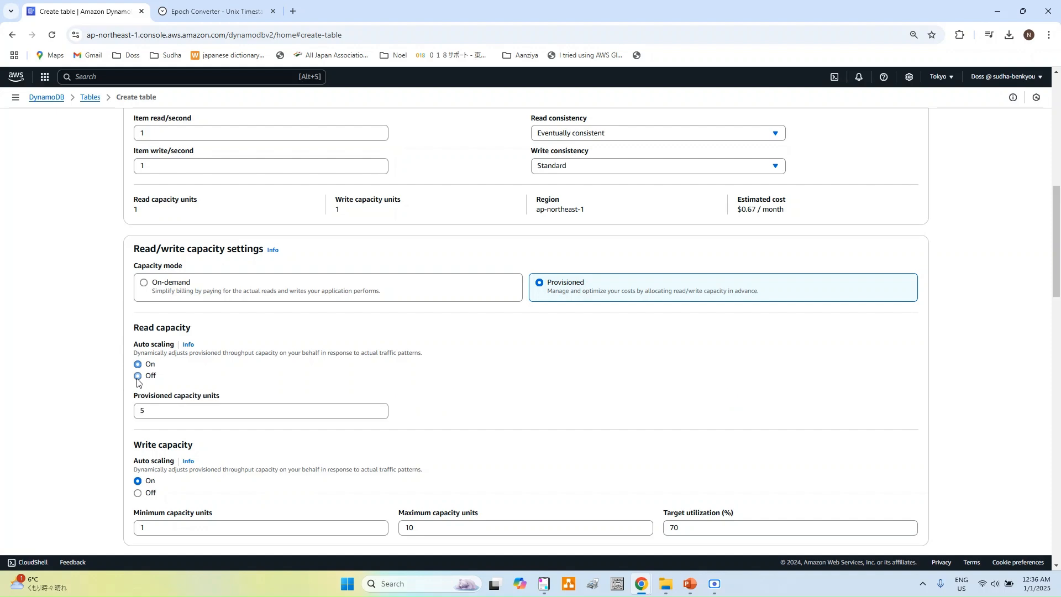
{"action": "scroll", "coordinate": [162, 382], "scroll_direction": "down", "scroll_amount": 2}
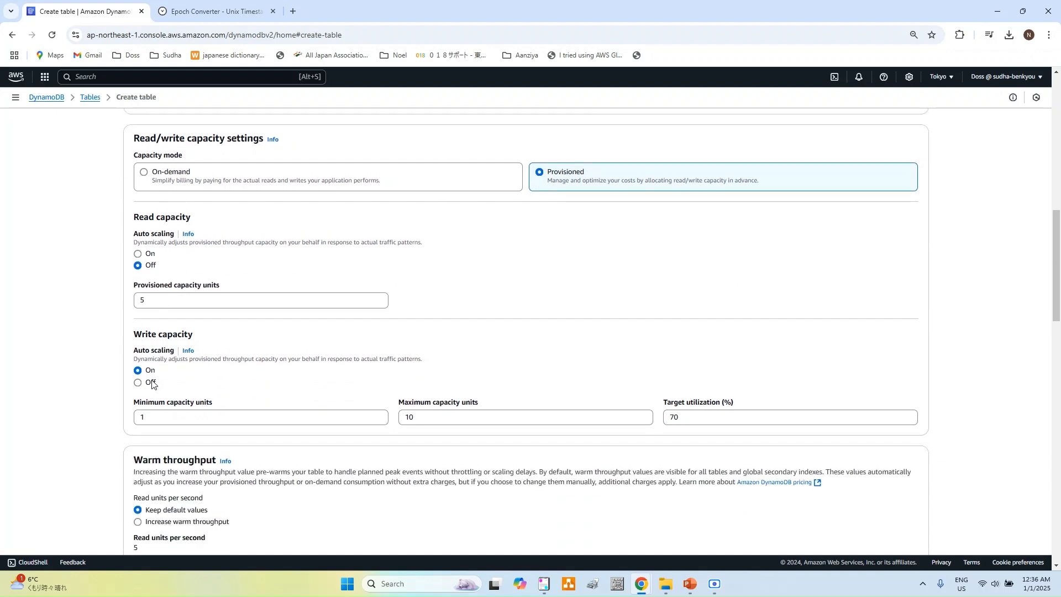
{"action": "left_click", "coordinate": [151, 382]}
{"action": "scroll", "coordinate": [373, 394], "scroll_direction": "down", "scroll_amount": 3}
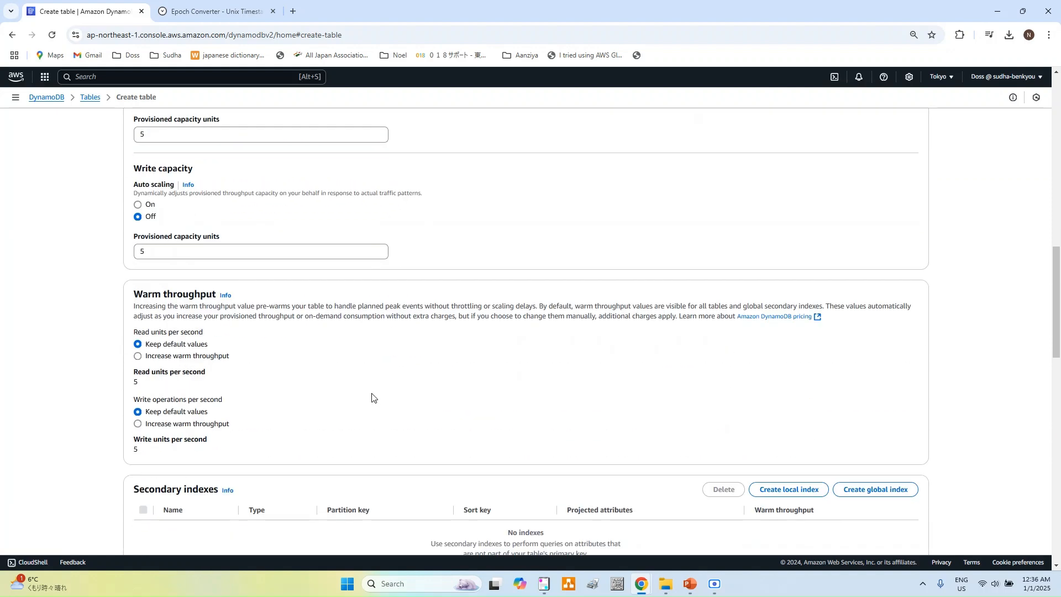
{"action": "scroll", "coordinate": [423, 397], "scroll_direction": "down", "scroll_amount": 3}
{"action": "scroll", "coordinate": [423, 398], "scroll_direction": "down", "scroll_amount": 10}
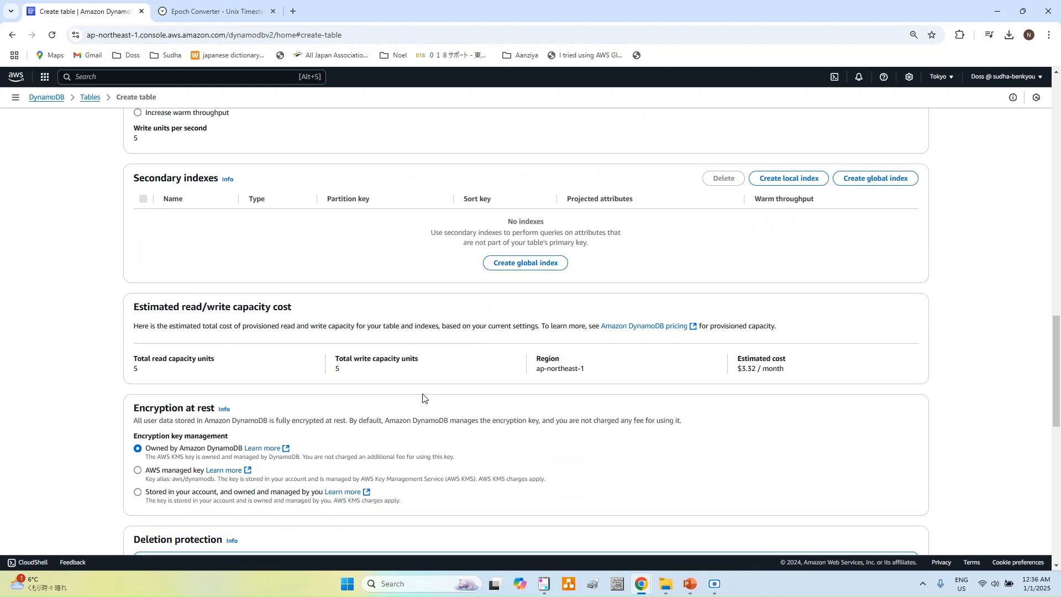
{"action": "scroll", "coordinate": [423, 398], "scroll_direction": "down", "scroll_amount": 5}
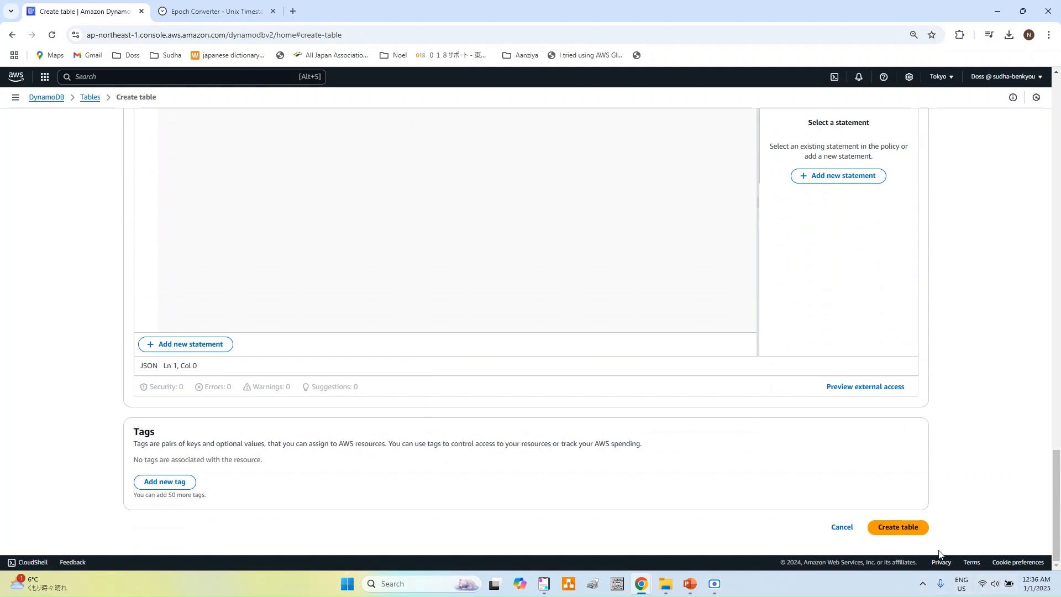
Step: Create the Contracts table, then go to its still-empty item list and start a new item
{"action": "left_click", "coordinate": [890, 528]}
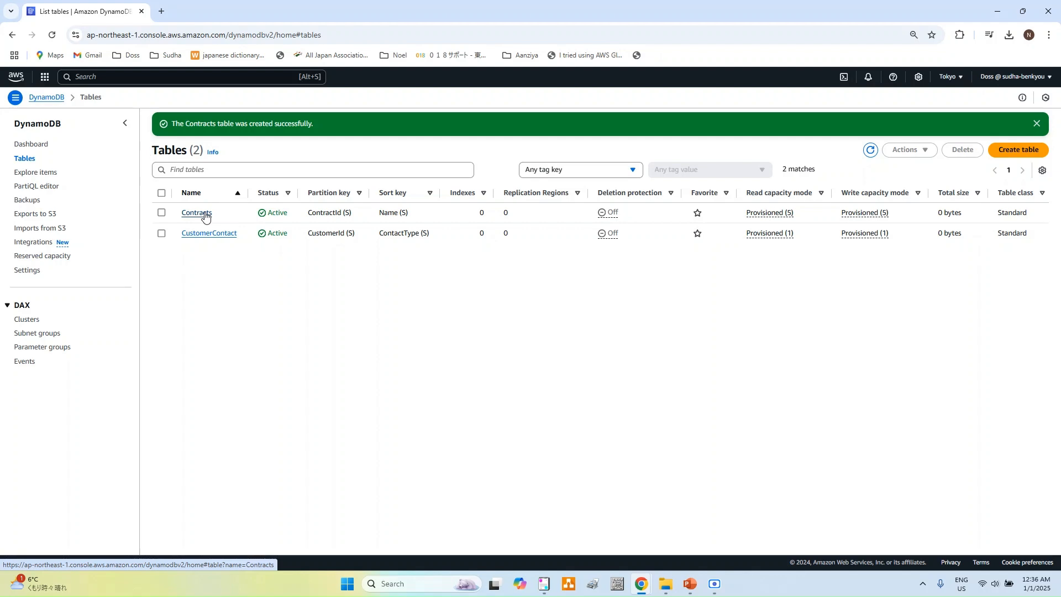
{"action": "left_click", "coordinate": [204, 213]}
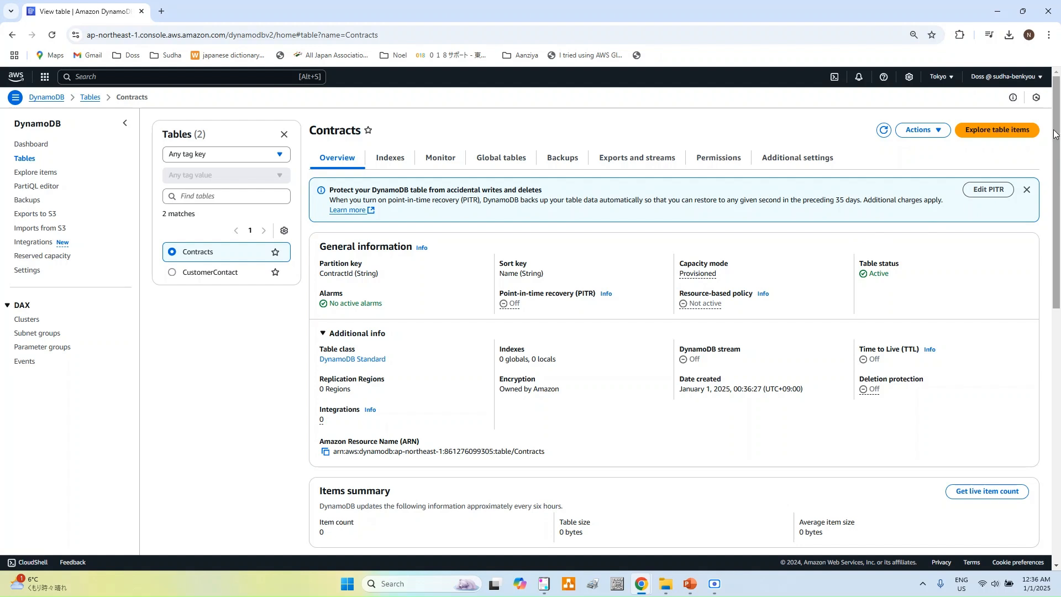
{"action": "left_click", "coordinate": [979, 136]}
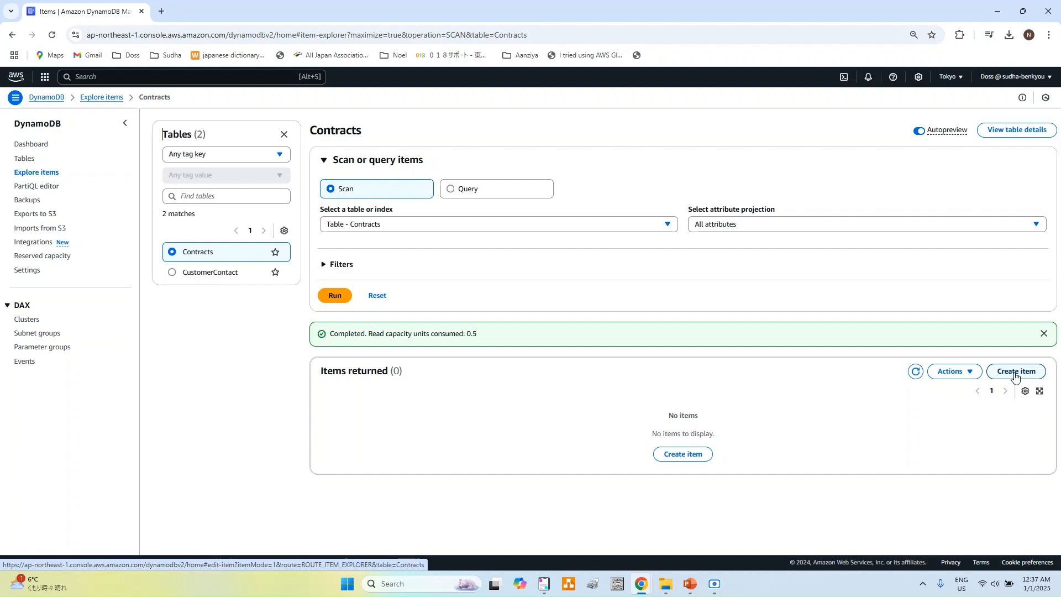
{"action": "left_click", "coordinate": [1015, 373]}
Step: Enter ContractId C100 and a person's name as the item's keys
{"action": "left_click", "coordinate": [546, 217]}
{"action": "type", "text": "C100"}
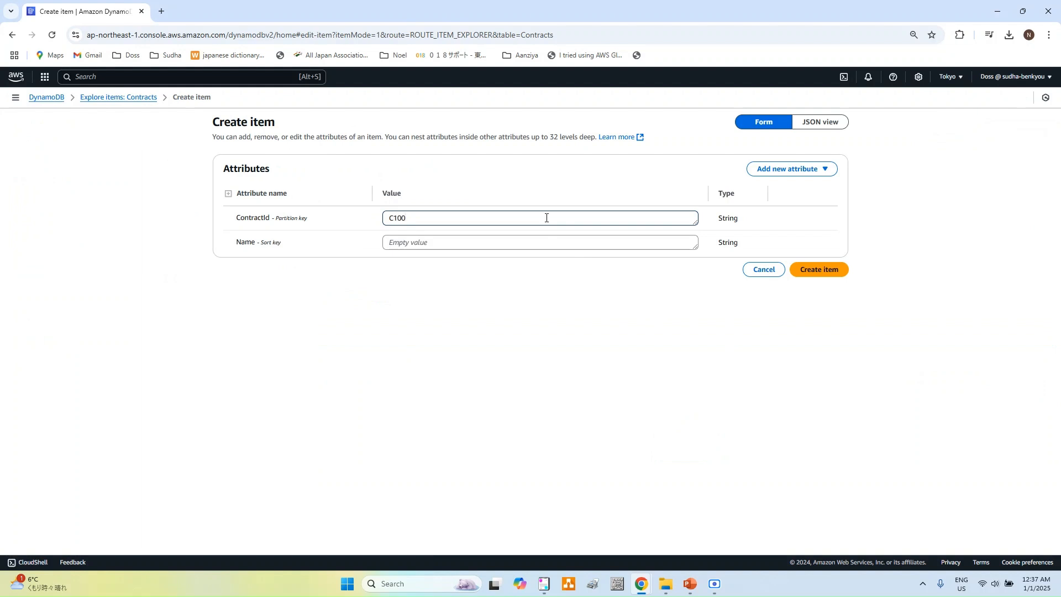
{"action": "left_click", "coordinate": [562, 245]}
{"action": "type", "text": "Noel"}
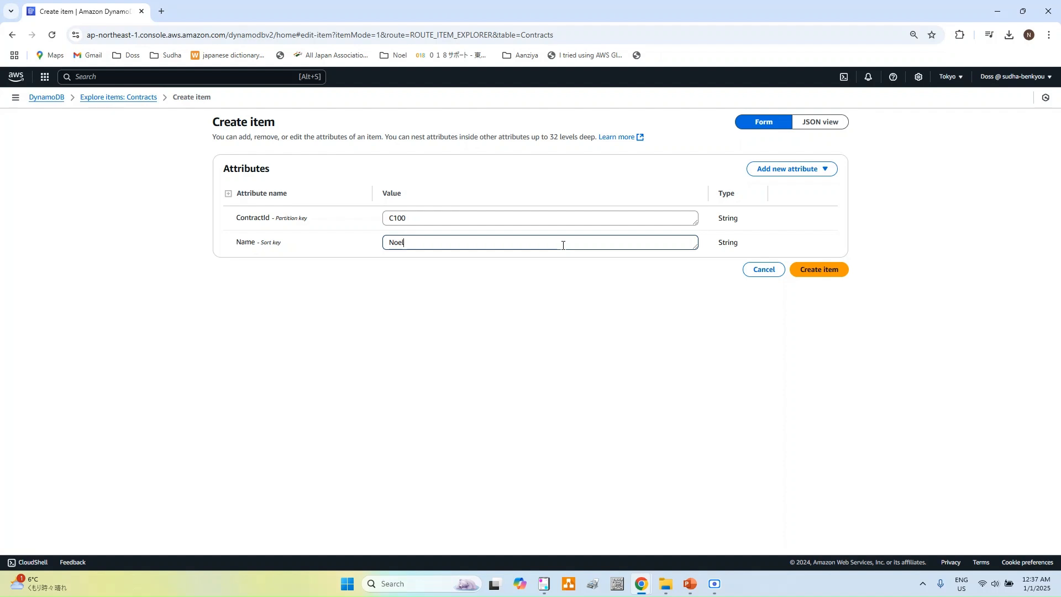
Step: Add a String ContractDate of 2025-01-01 and a Number attribute DeleteDate
{"action": "left_click", "coordinate": [810, 175]}
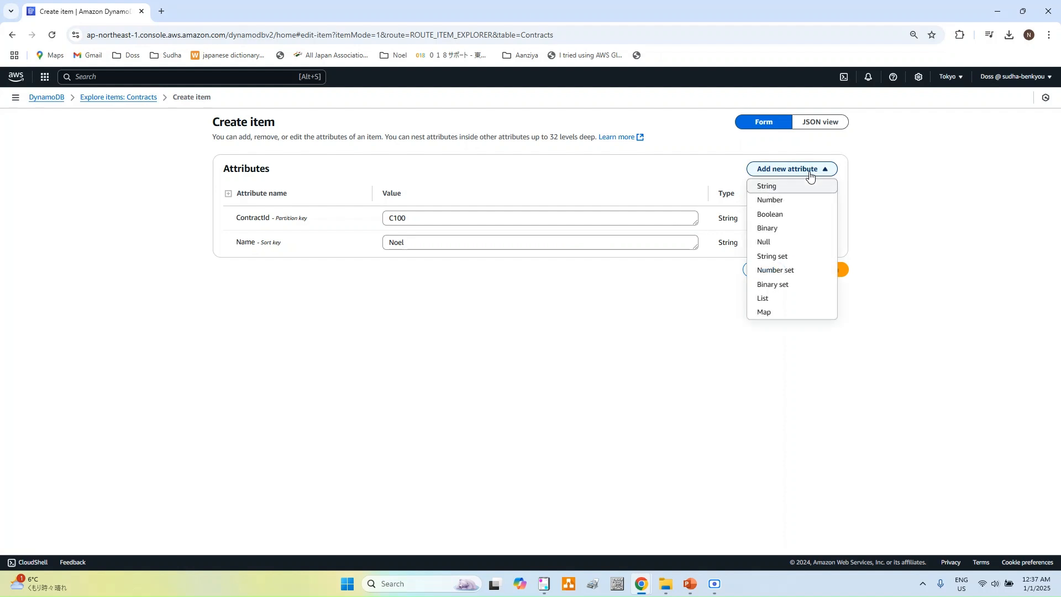
{"action": "left_click", "coordinate": [782, 190]}
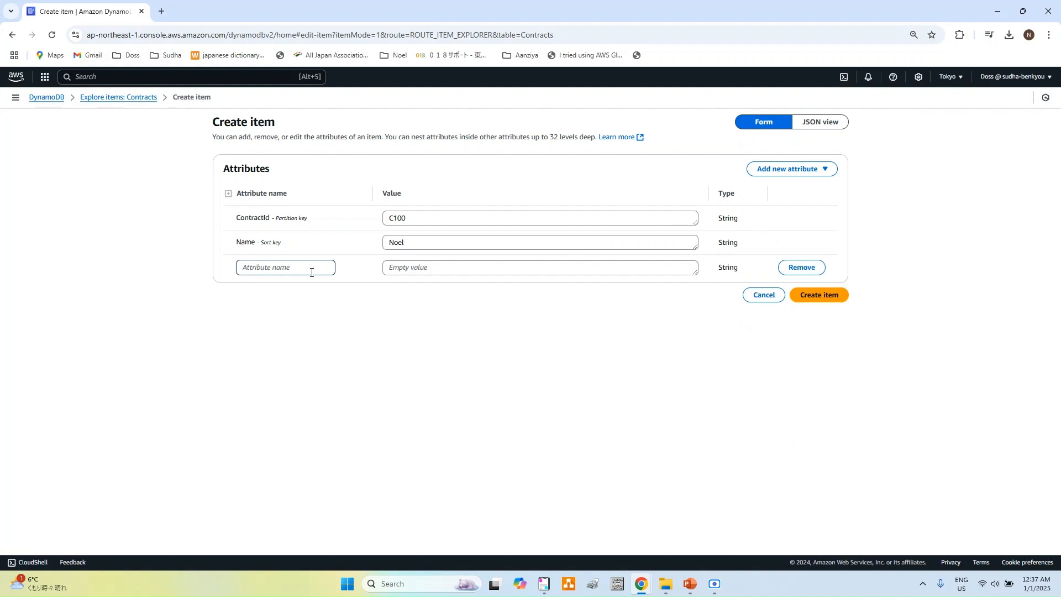
{"action": "type", "text": "ContractDate"}
{"action": "left_click", "coordinate": [420, 268]}
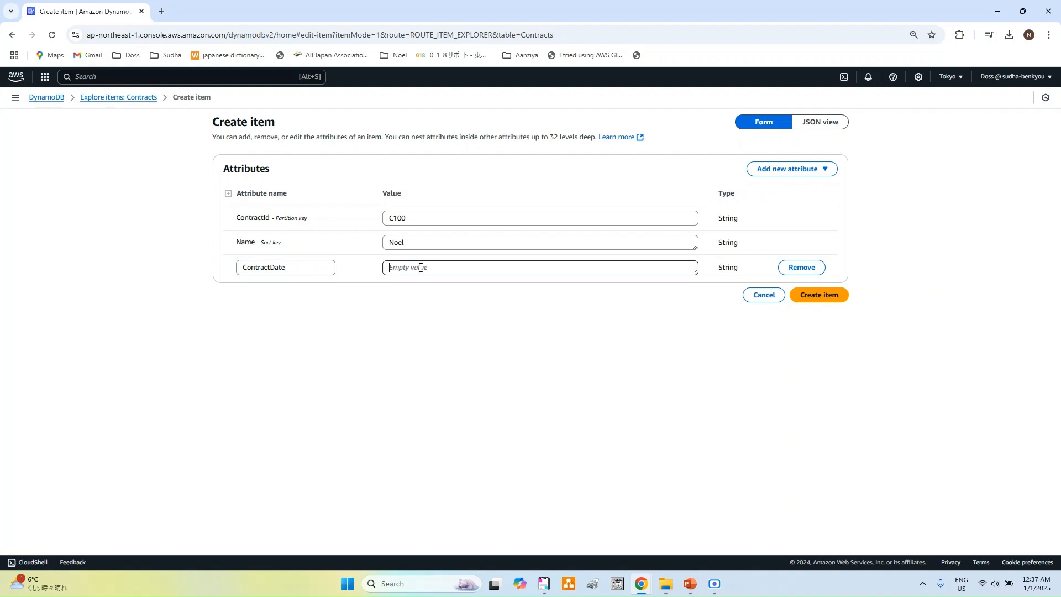
{"action": "type", "text": "2025-01-01"}
{"action": "left_click", "coordinate": [776, 172]}
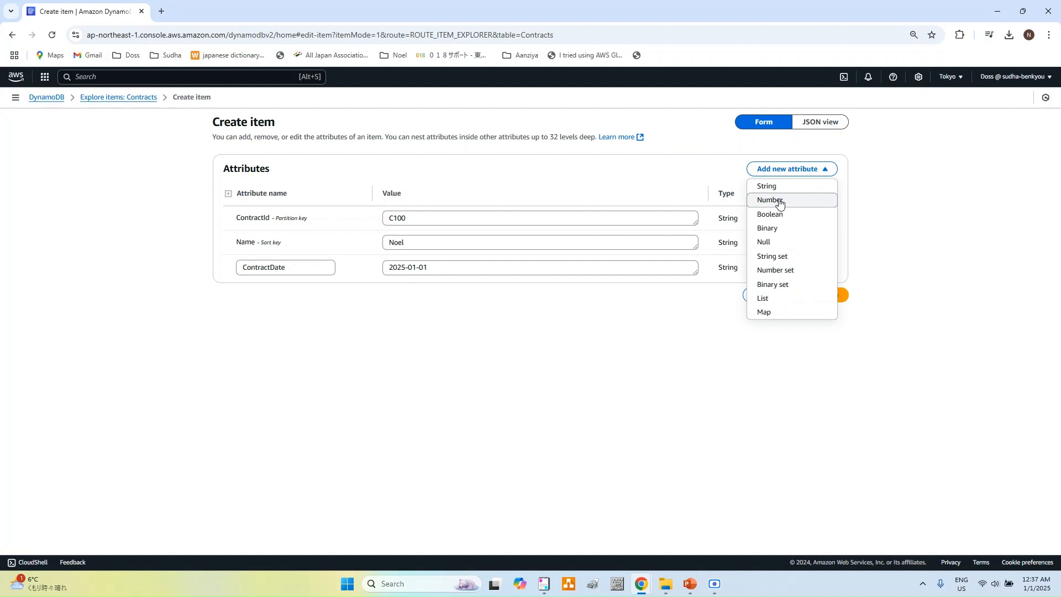
{"action": "left_click", "coordinate": [780, 204]}
{"action": "left_click", "coordinate": [322, 296]}
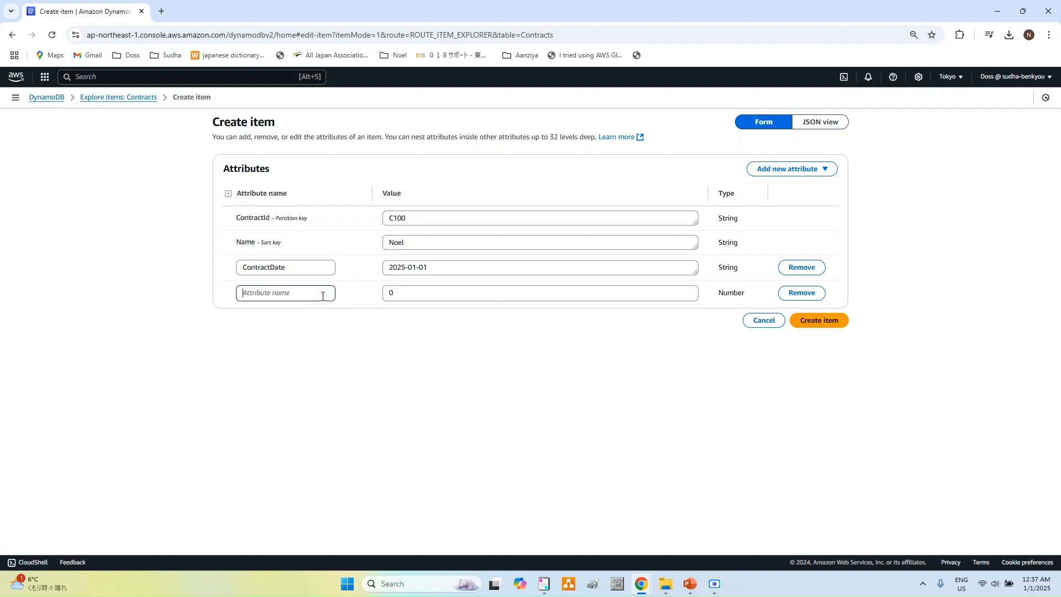
{"action": "type", "text": "DeleteDate"}
Step: In a new browser tab, search Google for 'epoch time converter'
{"action": "left_click", "coordinate": [162, 12]}
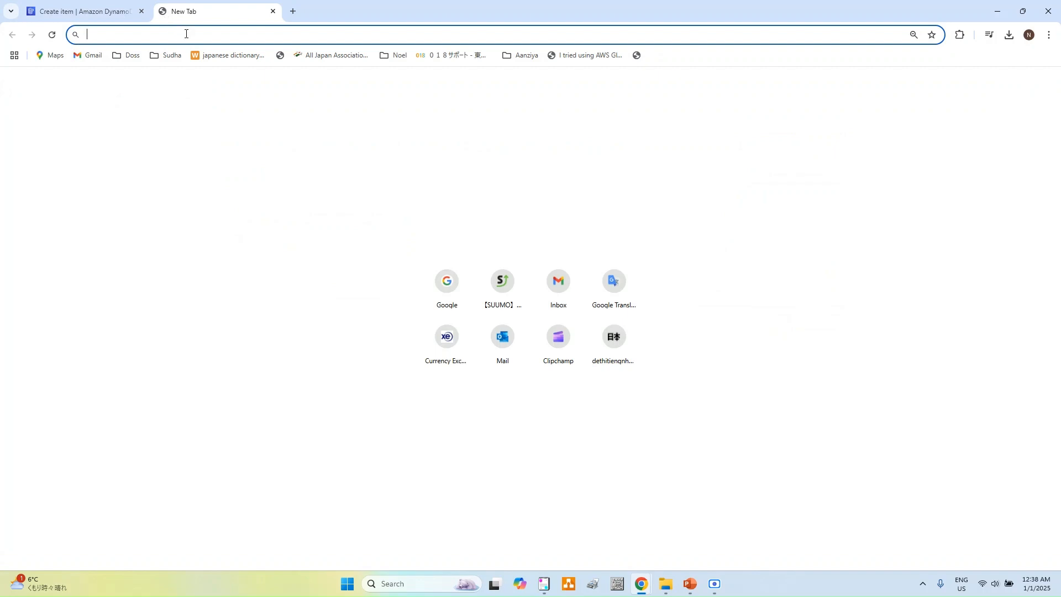
{"action": "type", "text": "google.co.in"}
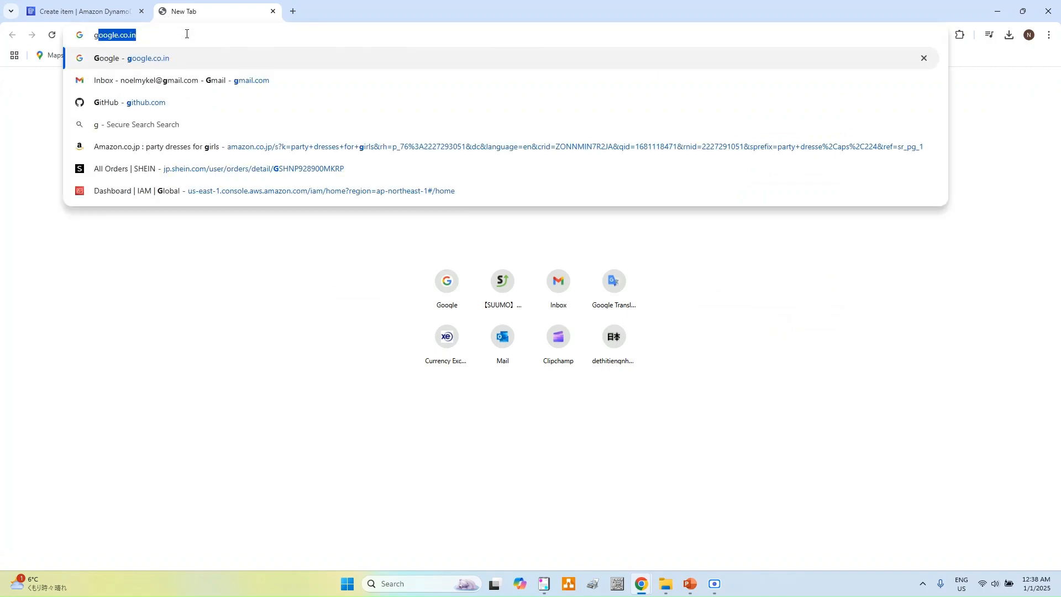
{"action": "key", "text": "Return"}
{"action": "type", "text": "epoc"}
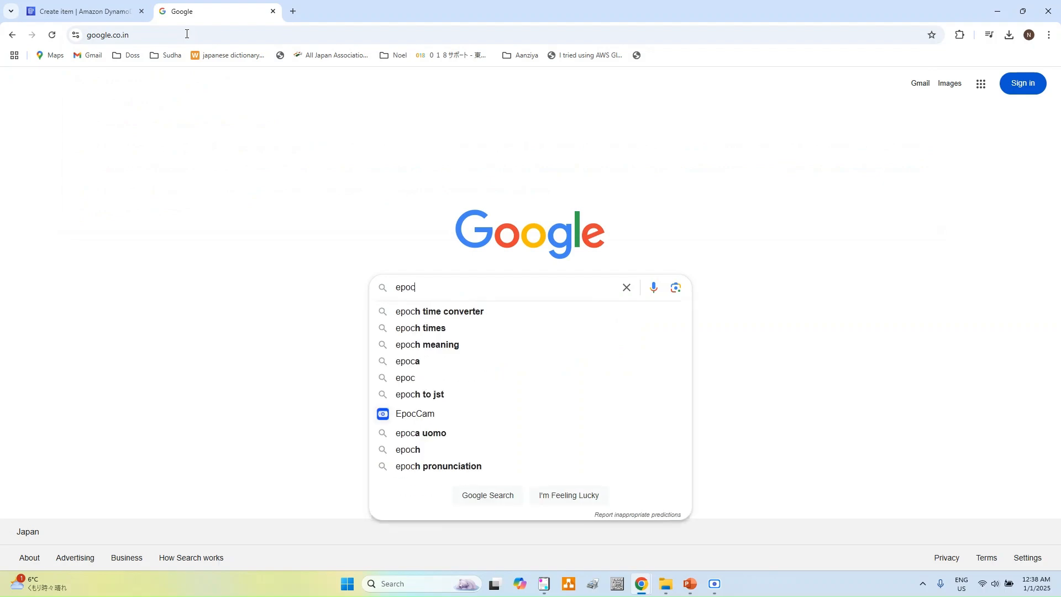
{"action": "key", "text": "Down"}
Step: Open Epoch Converter and change the date to 2026-12-01
{"action": "key", "text": "Return"}
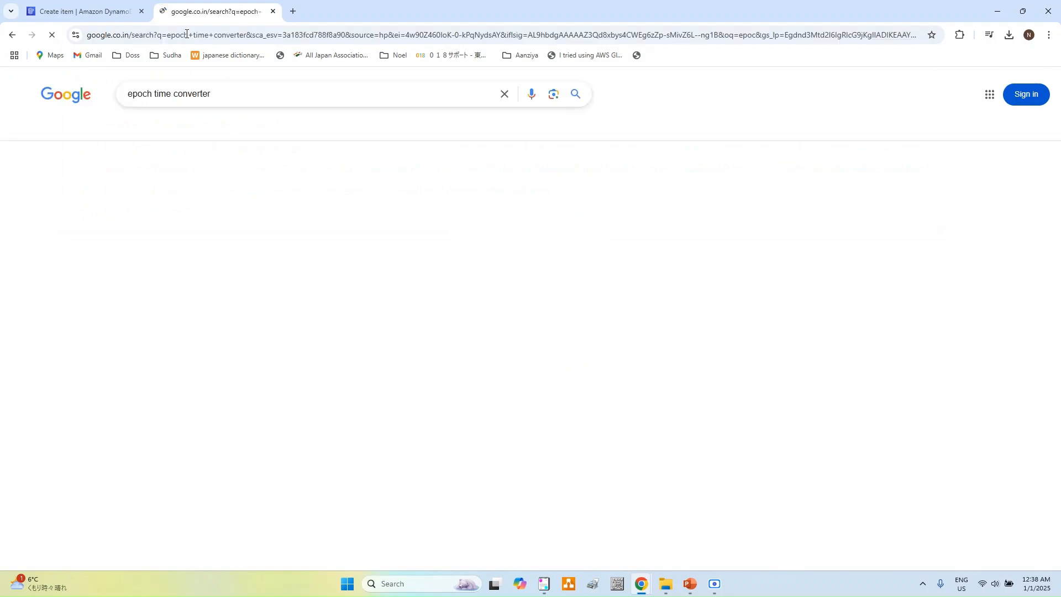
{"action": "left_click", "coordinate": [186, 190]}
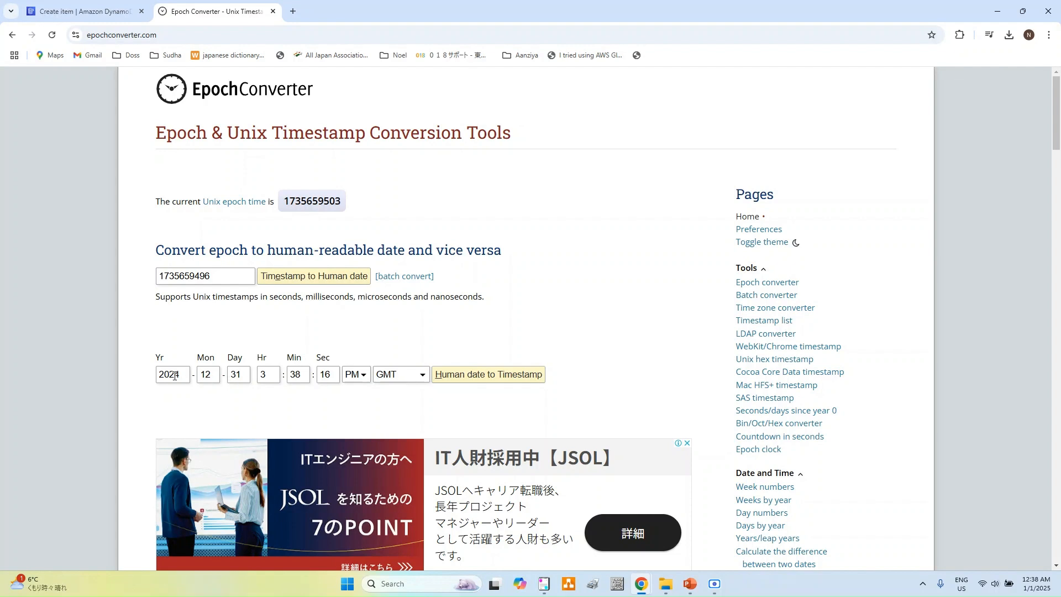
{"action": "left_click", "coordinate": [182, 374]}
{"action": "key", "text": "BackSpace"}
{"action": "type", "text": "6"}
{"action": "left_click", "coordinate": [248, 374]}
{"action": "key", "text": "BackSpace"}
{"action": "key", "text": "BackSpace"}
{"action": "type", "text": "01"}
{"action": "key", "text": "Tab"}
{"action": "type", "text": "01"}
{"action": "key", "text": "Tab"}
{"action": "type", "text": "00"}
{"action": "key", "text": "Tab"}
{"action": "type", "text": "00"}
{"action": "left_click", "coordinate": [404, 379]}
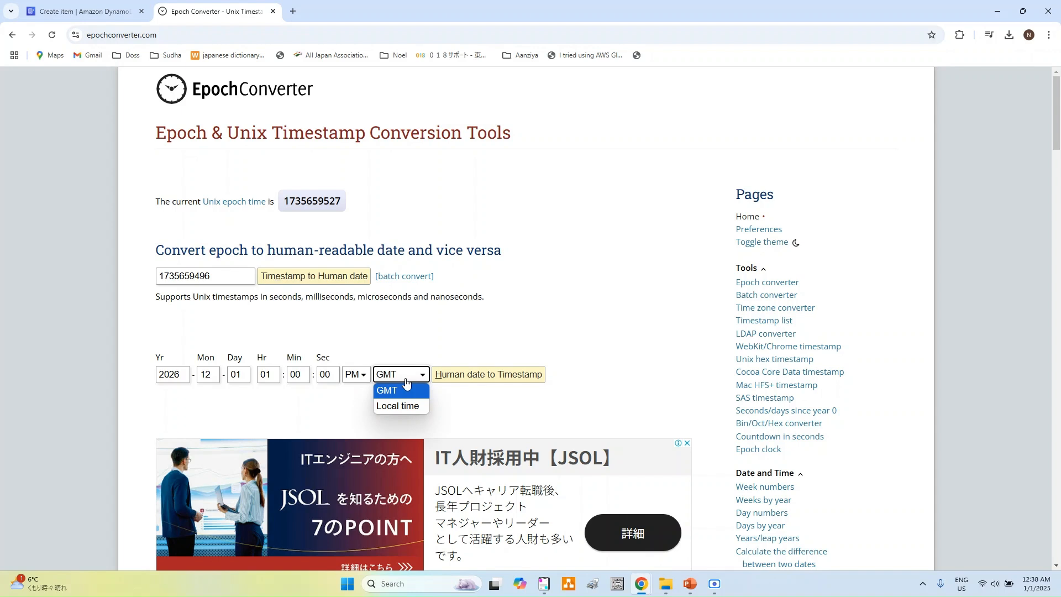
{"action": "left_click", "coordinate": [403, 406]}
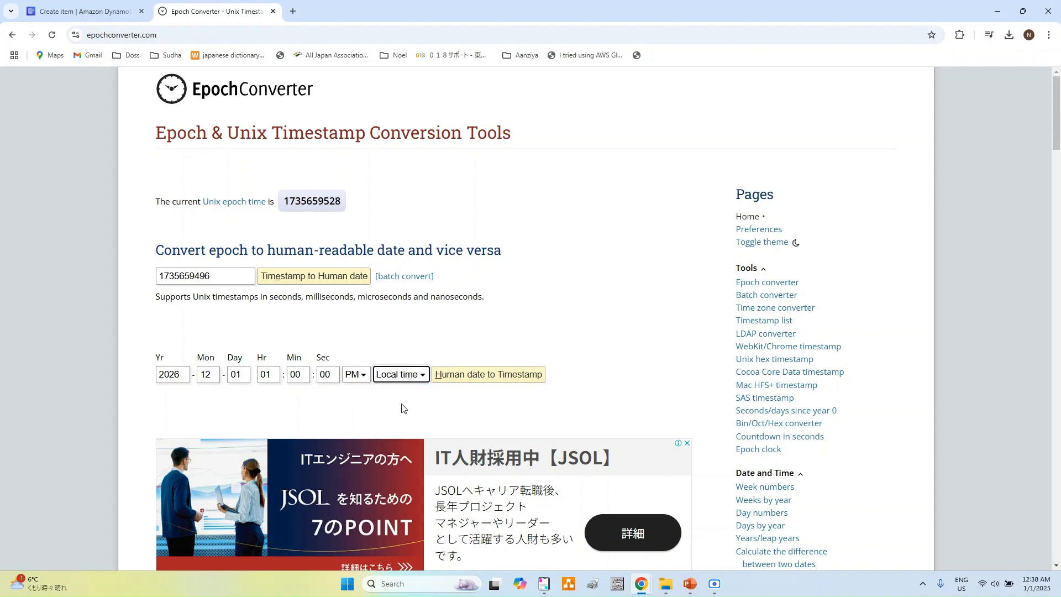
{"action": "left_click", "coordinate": [484, 379]}
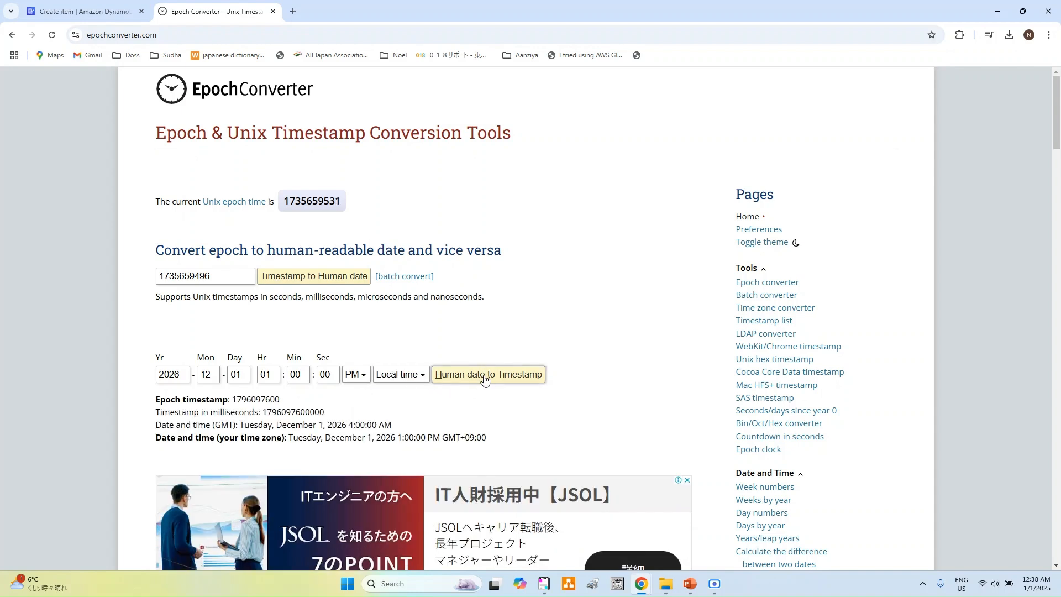
{"action": "double_click", "coordinate": [255, 399]}
{"action": "key", "text": "ctrl+c"}
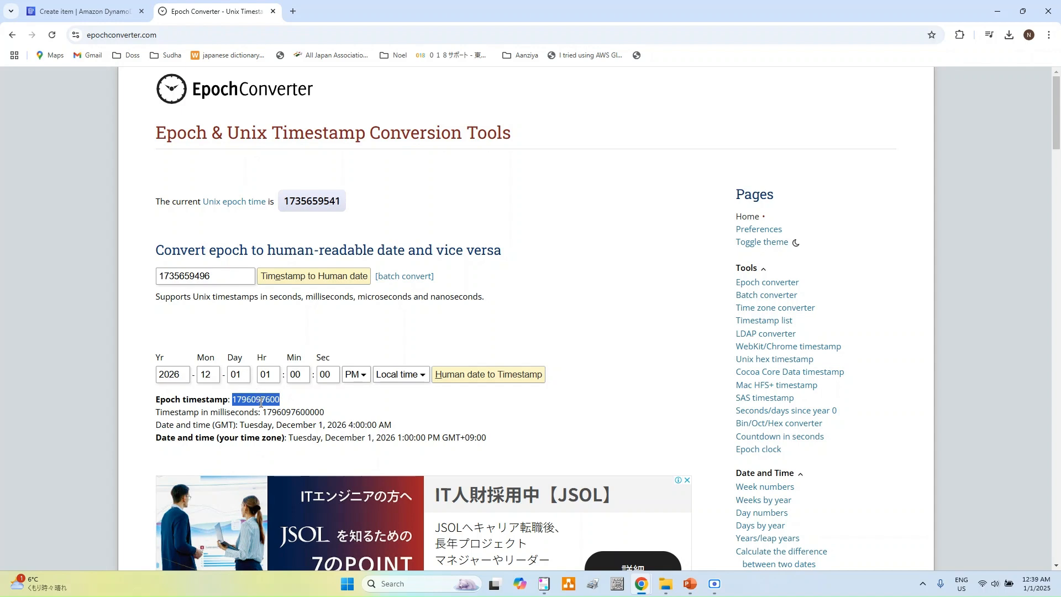
{"action": "left_click", "coordinate": [96, 11]}
{"action": "left_click", "coordinate": [427, 297]}
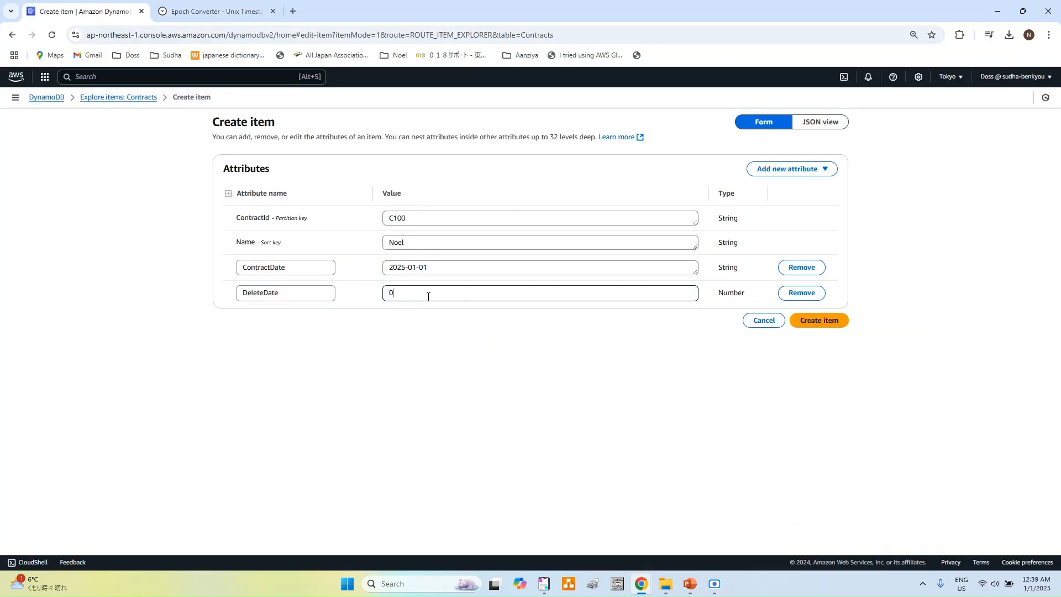
{"action": "key", "text": "BackSpace"}
{"action": "key", "text": "ctrl+v"}
{"action": "left_click", "coordinate": [828, 328]}
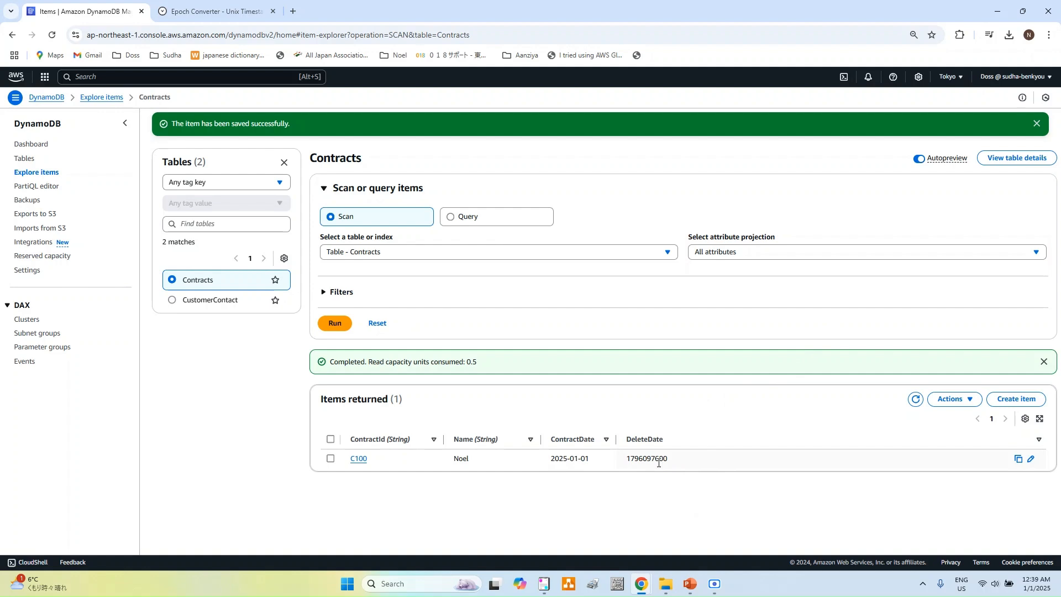
Step: Open the Contracts table's Additional settings and scroll to Time to Live
{"action": "left_click", "coordinate": [1028, 160]}
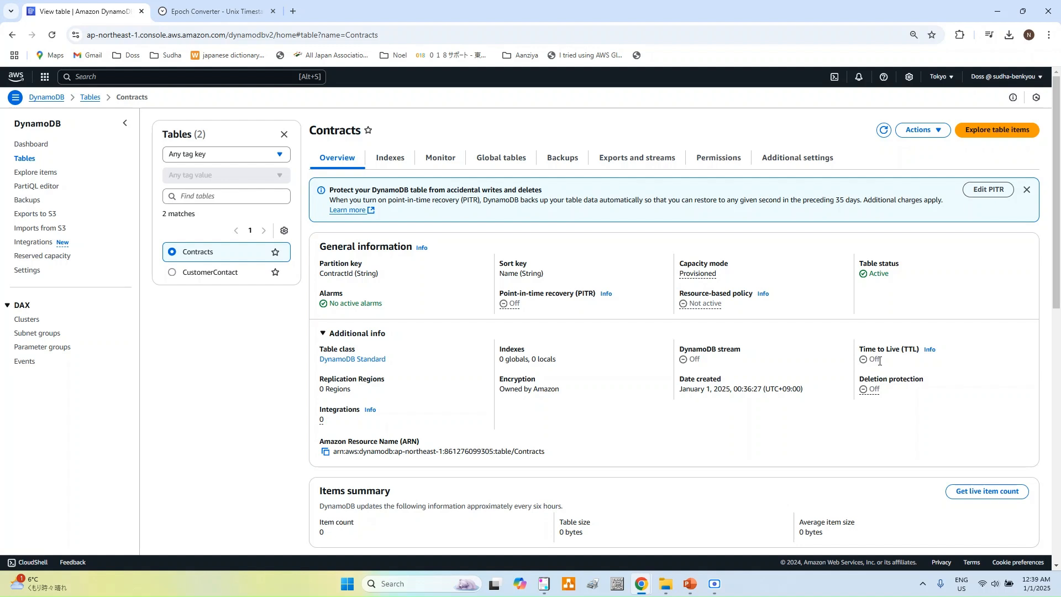
{"action": "left_click", "coordinate": [779, 162]}
{"action": "scroll", "coordinate": [811, 340], "scroll_direction": "down", "scroll_amount": 8}
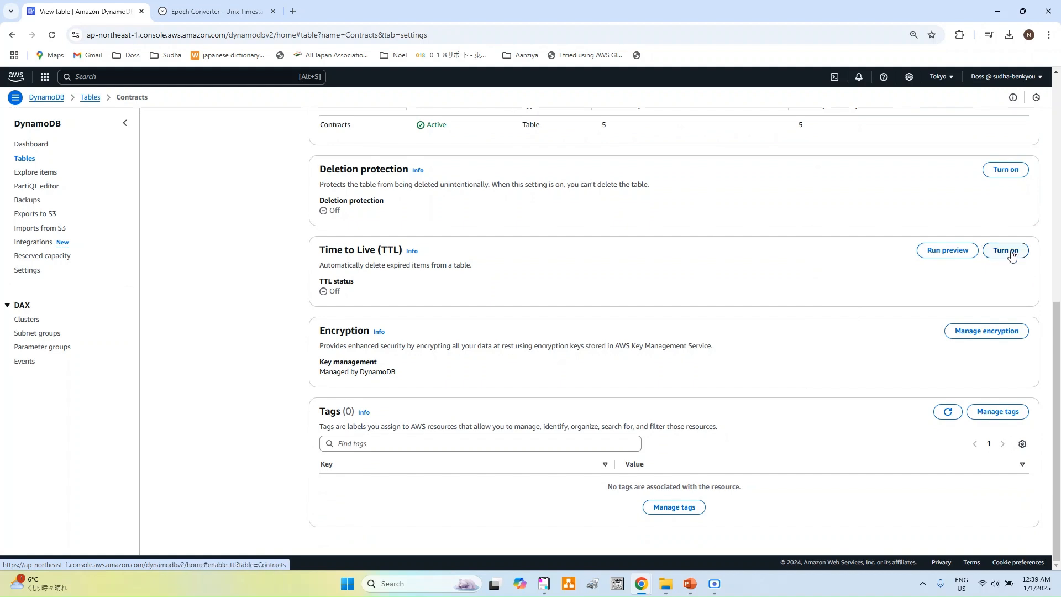
Step: Turn on TTL for Contracts with DeleteDate as the attribute name
{"action": "left_click", "coordinate": [1005, 251]}
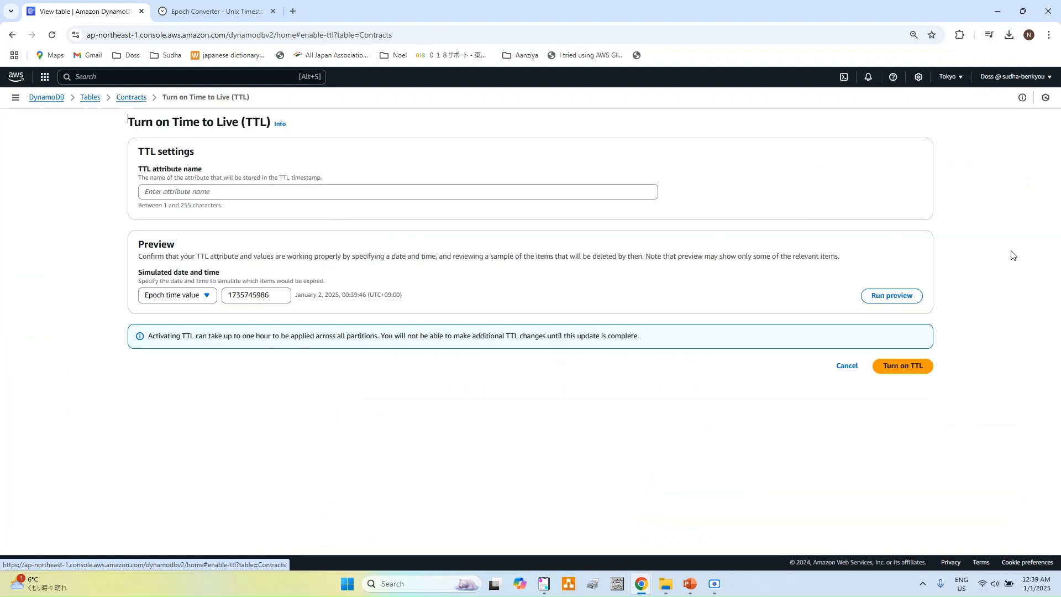
{"action": "left_click", "coordinate": [313, 194]}
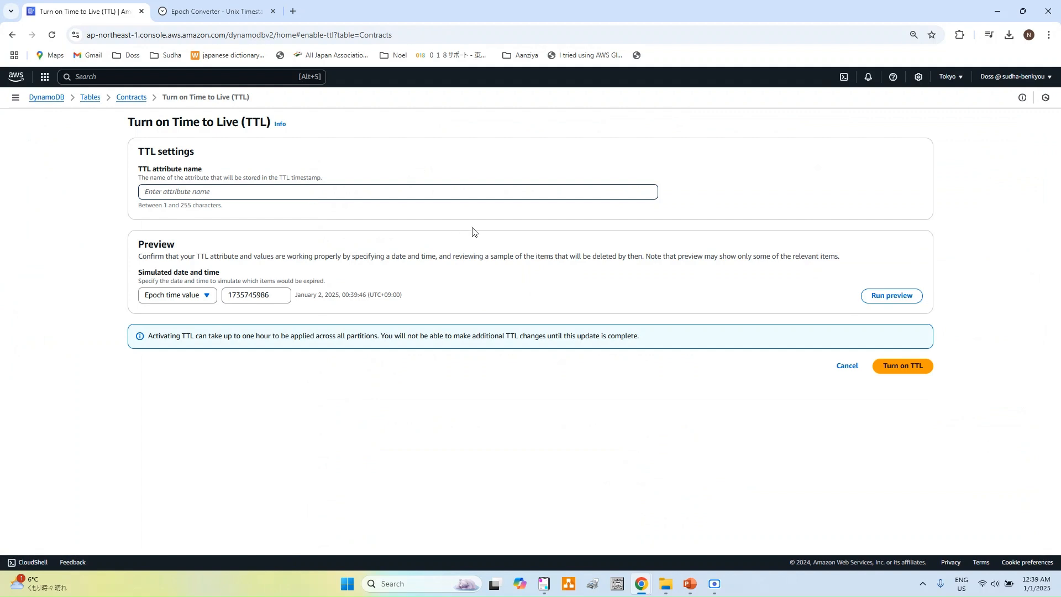
{"action": "type", "text": "DeleteDAT"}
{"action": "key", "text": "BackSpace"}
{"action": "key", "text": "BackSpace"}
{"action": "type", "text": "Date"}
{"action": "left_click_drag", "start_coordinate": [198, 193], "coordinate": [148, 193]}
{"action": "left_click", "coordinate": [918, 369]}
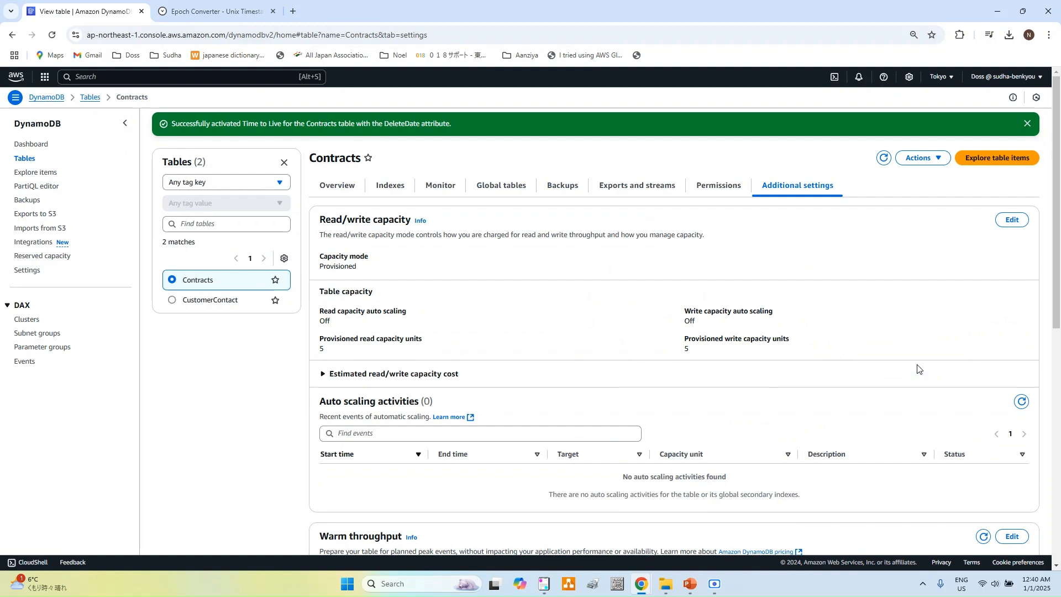
Step: Start a new Contracts item with ContractId C101 and a person's name
{"action": "left_click", "coordinate": [1004, 160]}
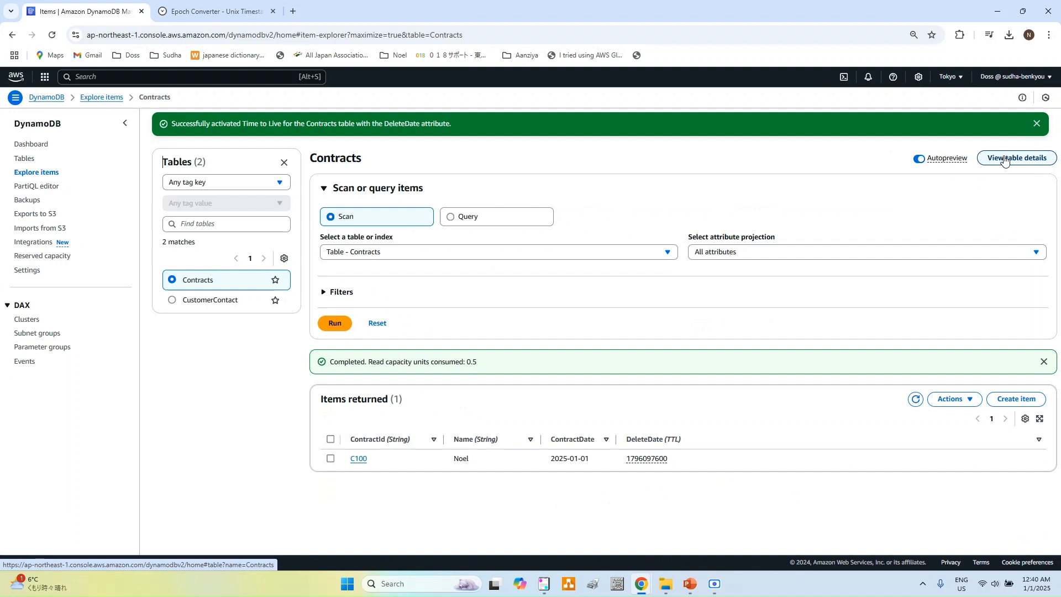
{"action": "left_click", "coordinate": [1017, 401]}
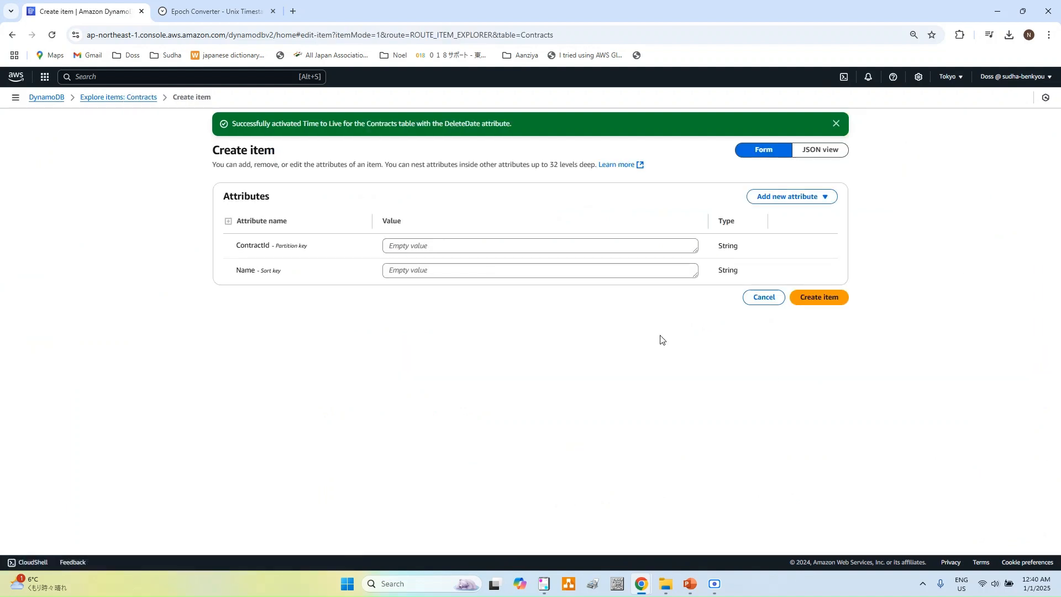
{"action": "left_click", "coordinate": [569, 248]}
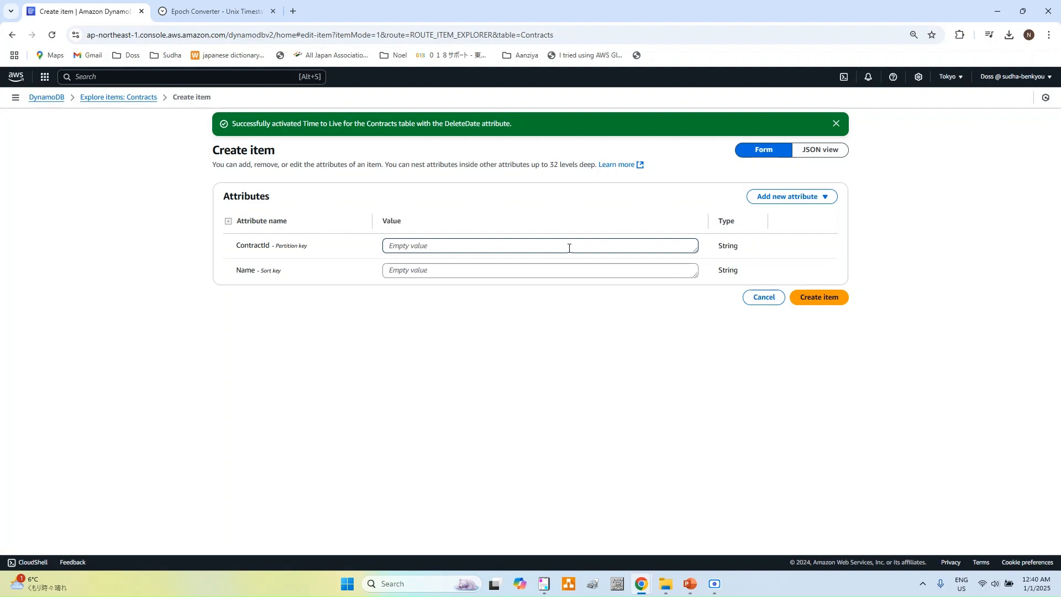
{"action": "type", "text": "C101"}
{"action": "left_click", "coordinate": [542, 269]}
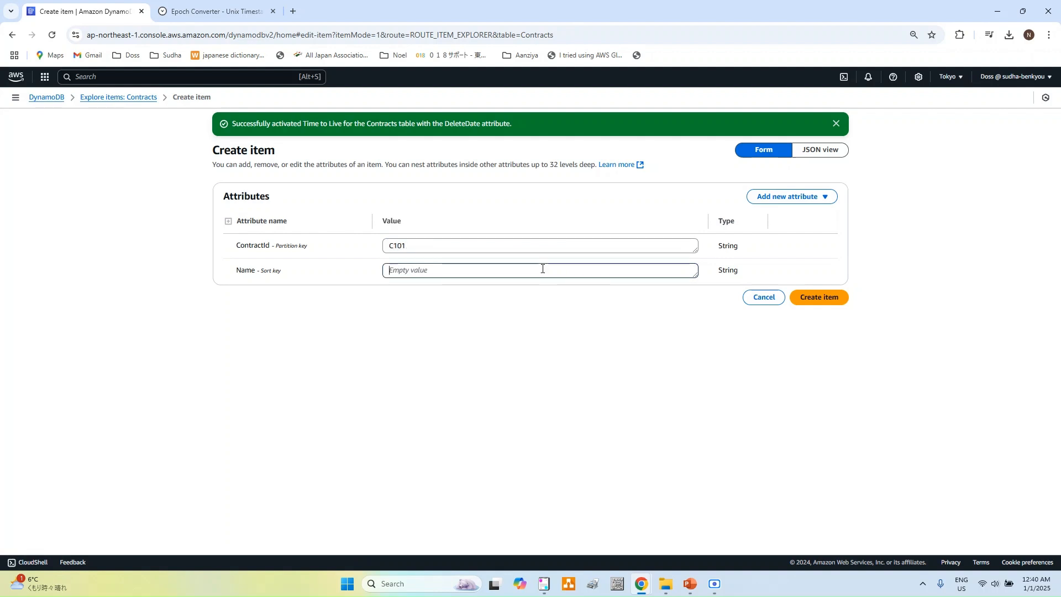
{"action": "type", "text": "Aanziya"}
Step: Add a String ContractDate of 2025-01-01 and a Number DeleteDate attribute
{"action": "left_click", "coordinate": [795, 197]}
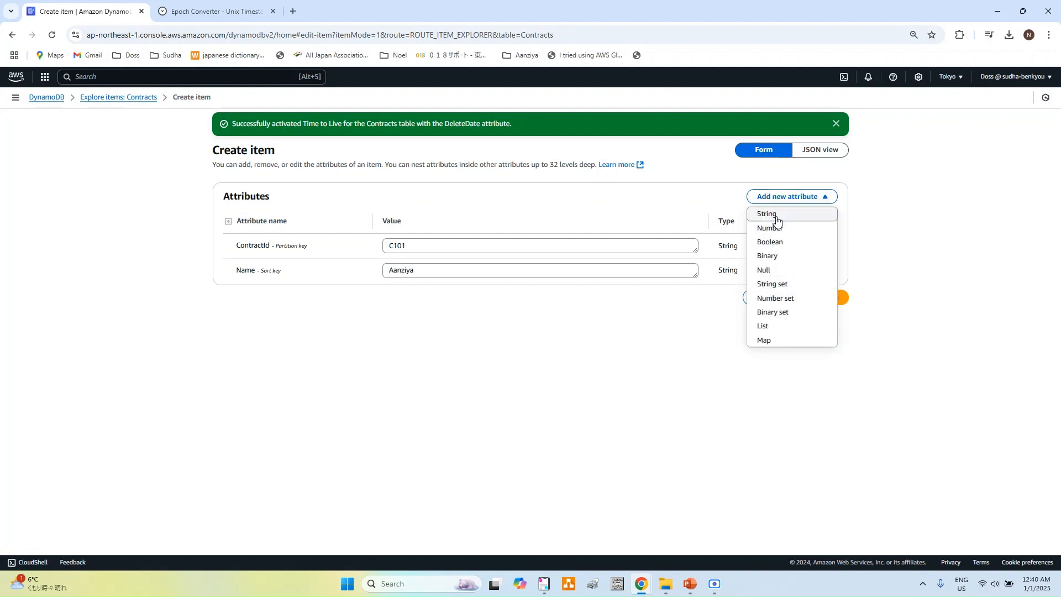
{"action": "left_click", "coordinate": [776, 219]}
{"action": "left_click", "coordinate": [311, 294]}
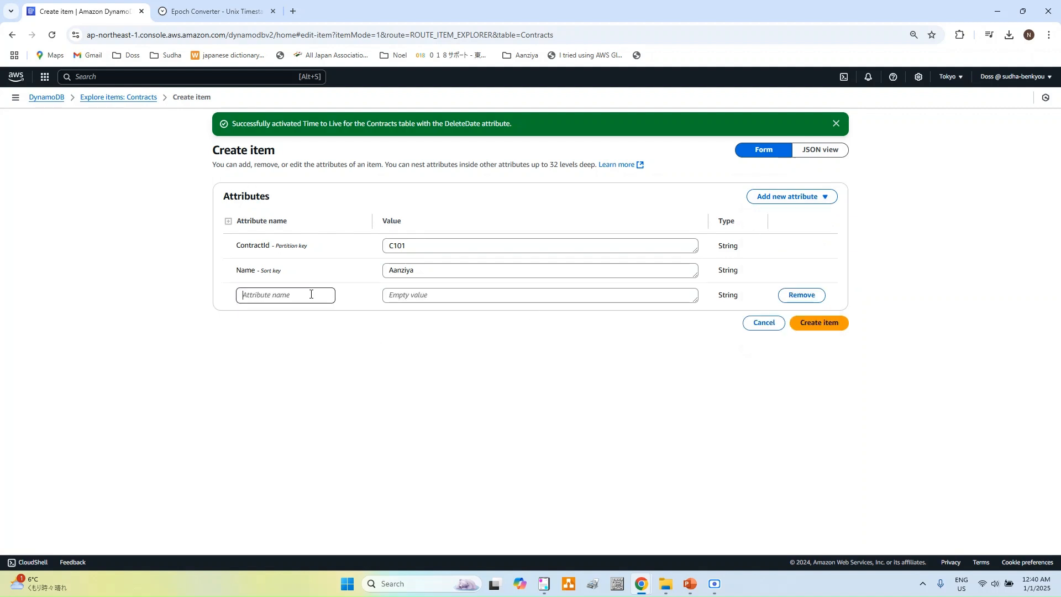
{"action": "type", "text": "ContractDate"}
{"action": "left_click", "coordinate": [426, 300]}
{"action": "type", "text": "2025-01-01"}
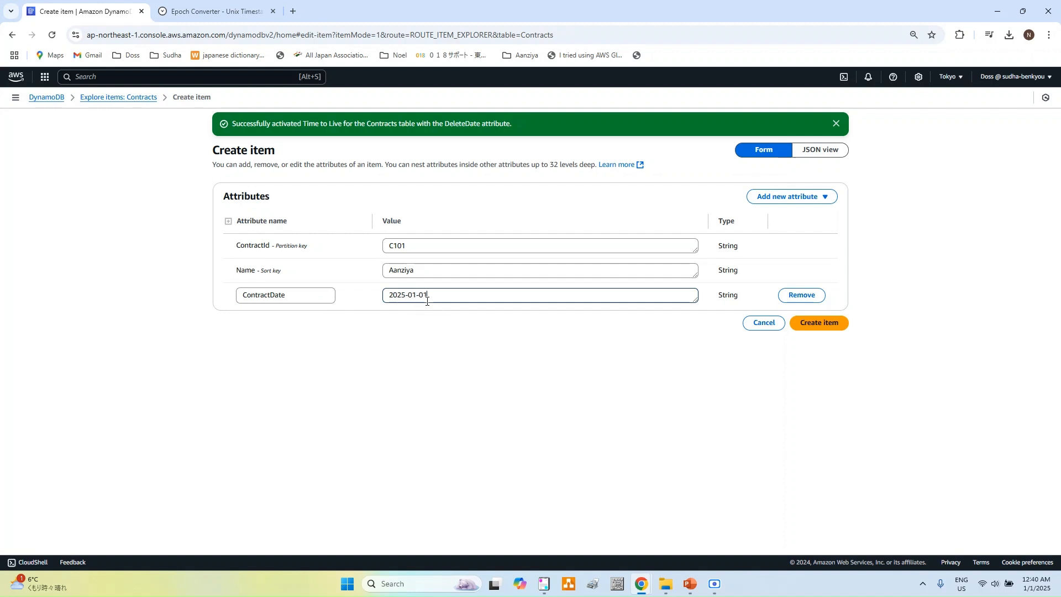
{"action": "left_click", "coordinate": [783, 196]}
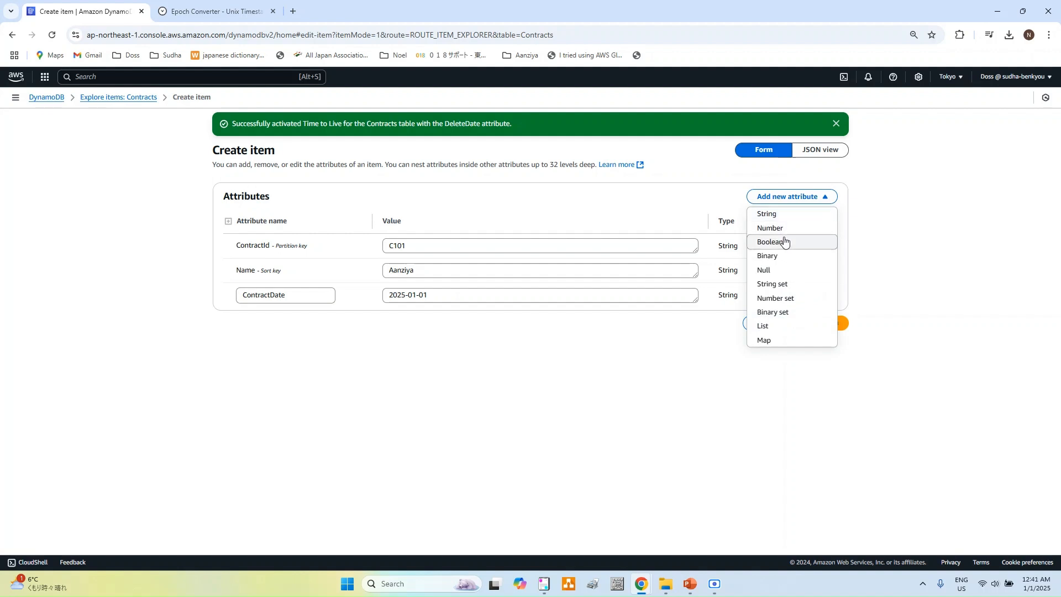
{"action": "left_click", "coordinate": [783, 230]}
{"action": "left_click", "coordinate": [302, 320]}
{"action": "type", "text": "Delete"}
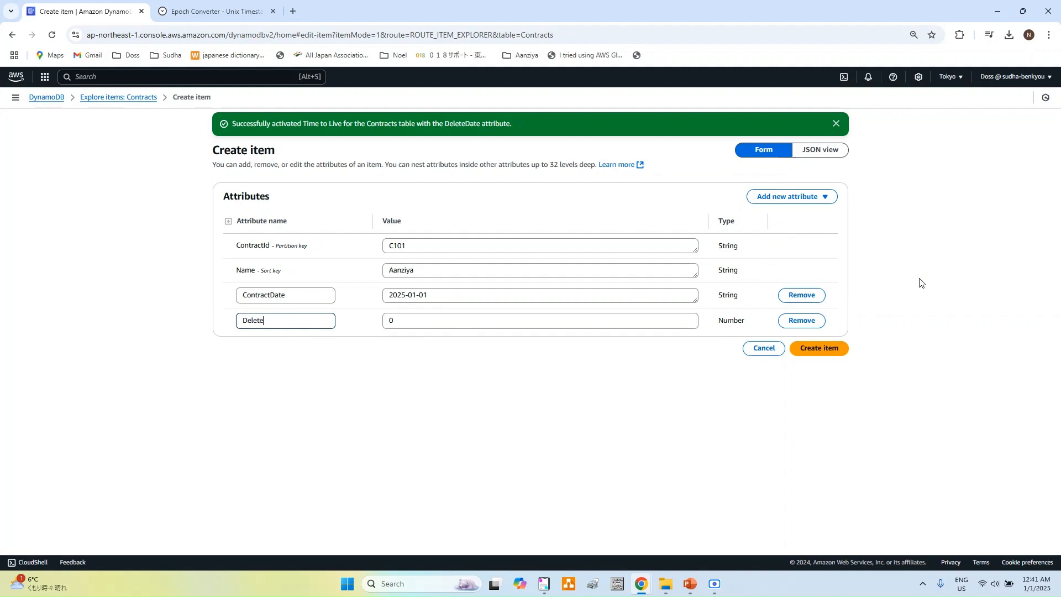
{"action": "type", "text": "Date"}
{"action": "left_click", "coordinate": [481, 328]}
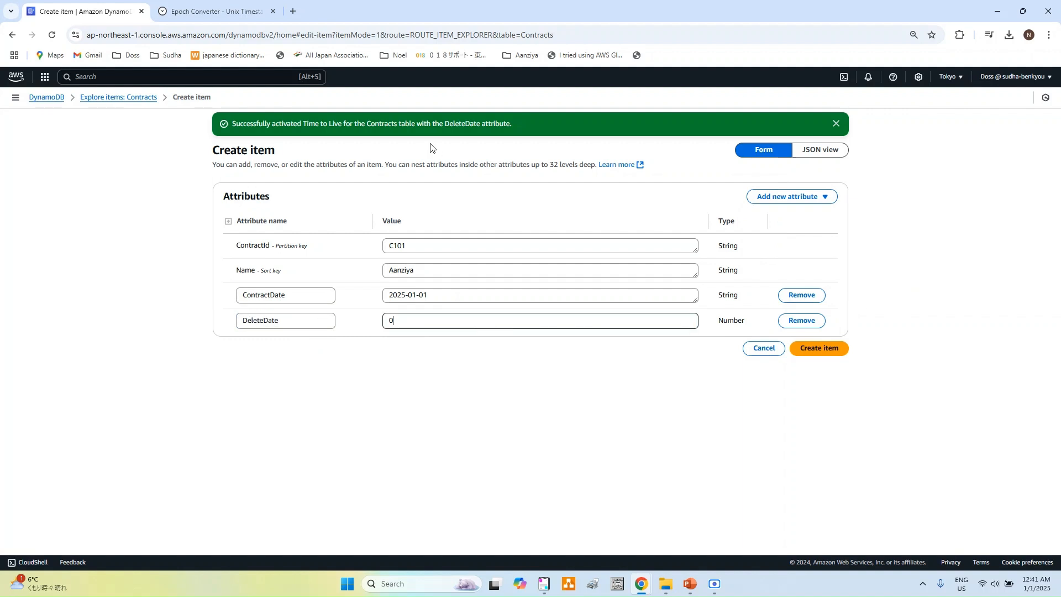
{"action": "left_click", "coordinate": [232, 13]}
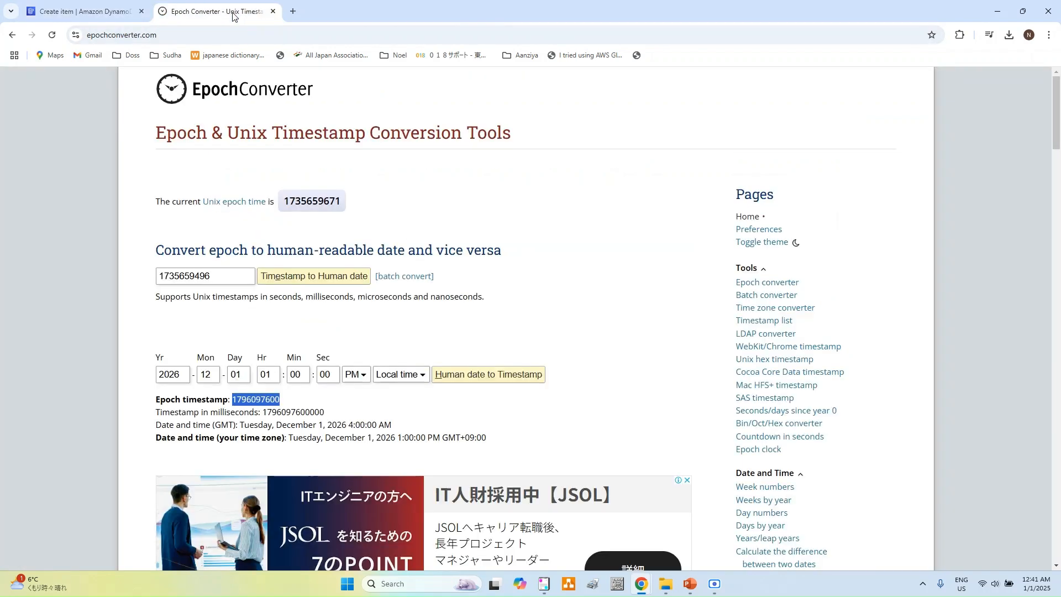
{"action": "left_click", "coordinate": [273, 374]}
{"action": "key", "text": "BackSpace"}
{"action": "type", "text": "2"}
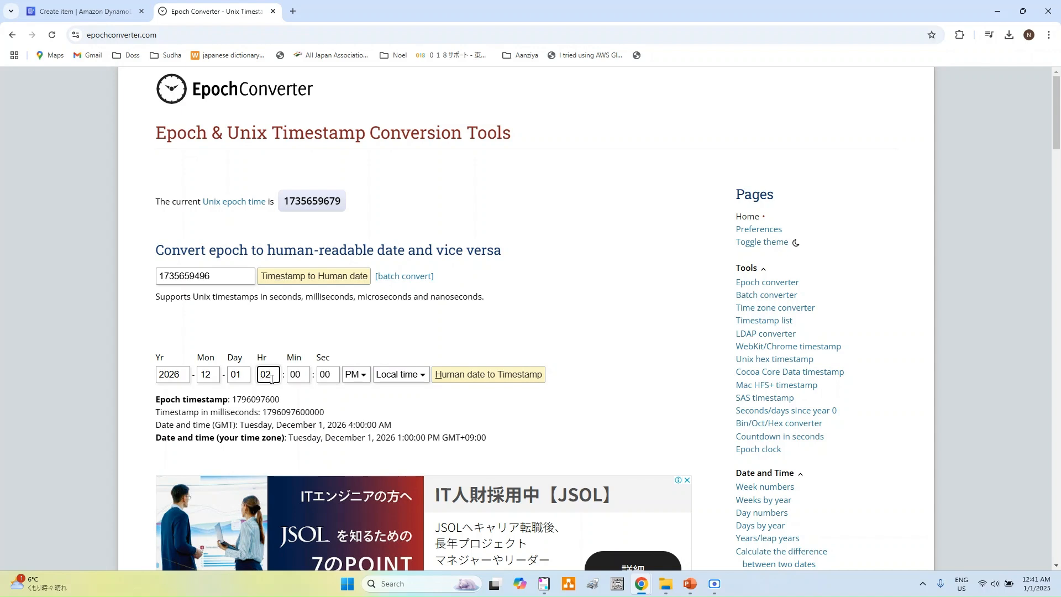
{"action": "left_click", "coordinate": [479, 385]}
{"action": "double_click", "coordinate": [250, 402]}
{"action": "key", "text": "ctrl+c"}
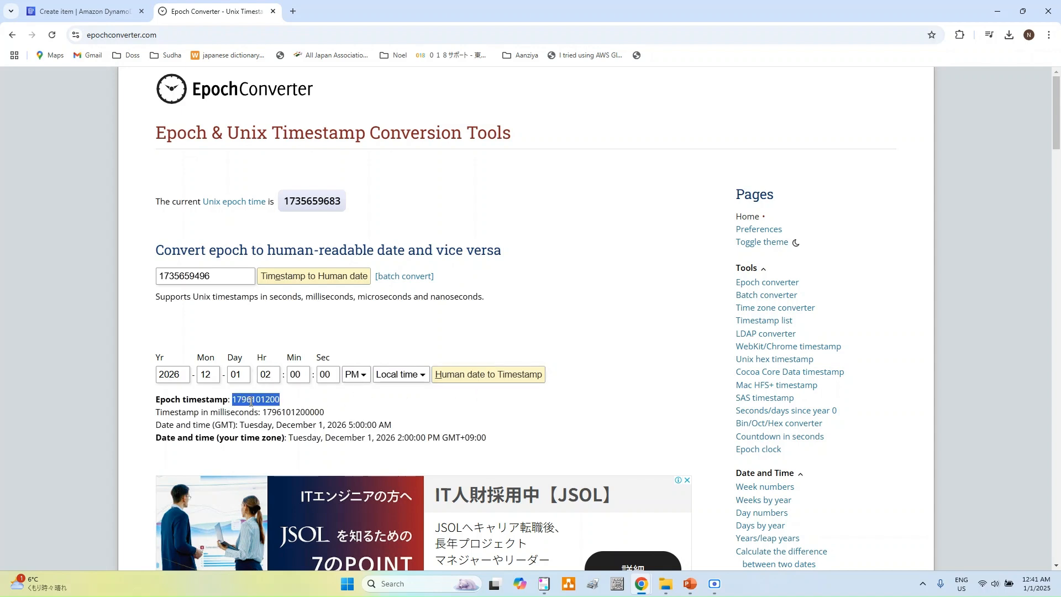
{"action": "mouse_move", "coordinate": [303, 202]}
{"action": "left_click", "coordinate": [83, 11]}
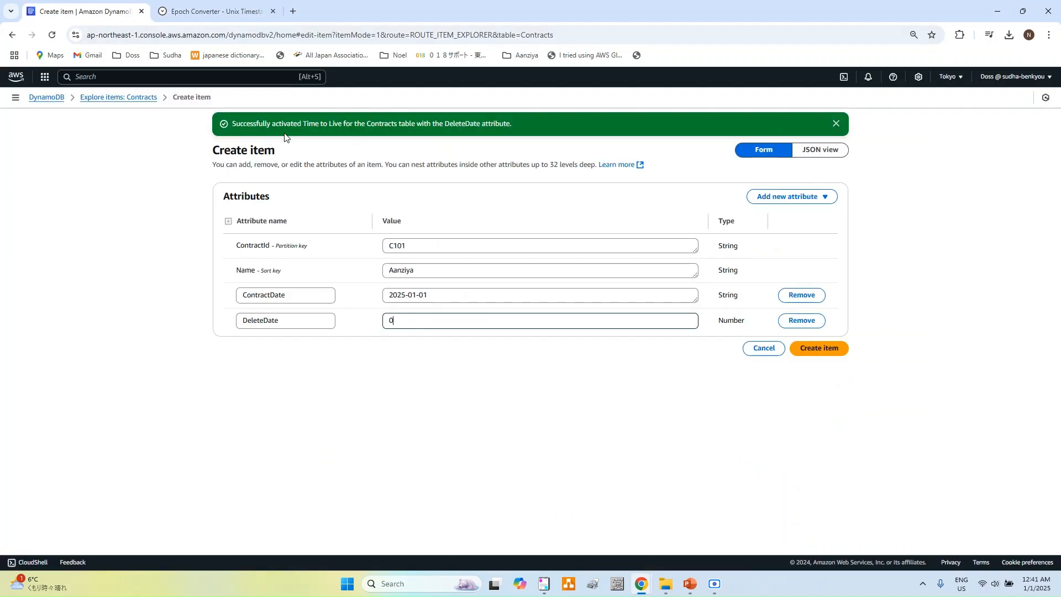
{"action": "key", "text": "BackSpace"}
{"action": "key", "text": "ctrl+v"}
{"action": "left_click", "coordinate": [833, 350]}
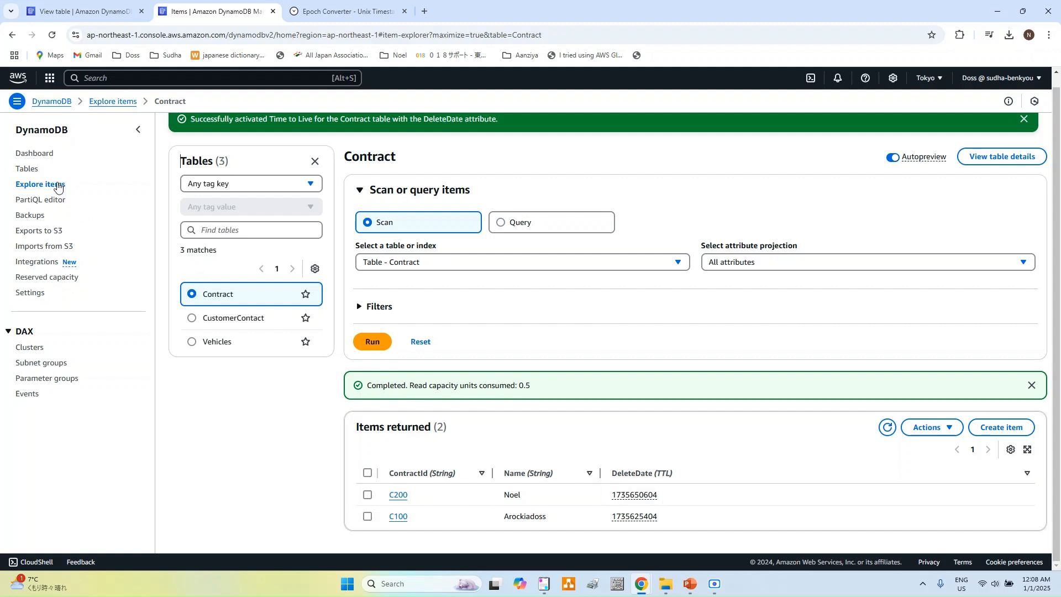
Step: Select Contract, CustomerContact and Vehicles in the Tables list and delete them, typing 'confirm'
{"action": "left_click", "coordinate": [25, 168]}
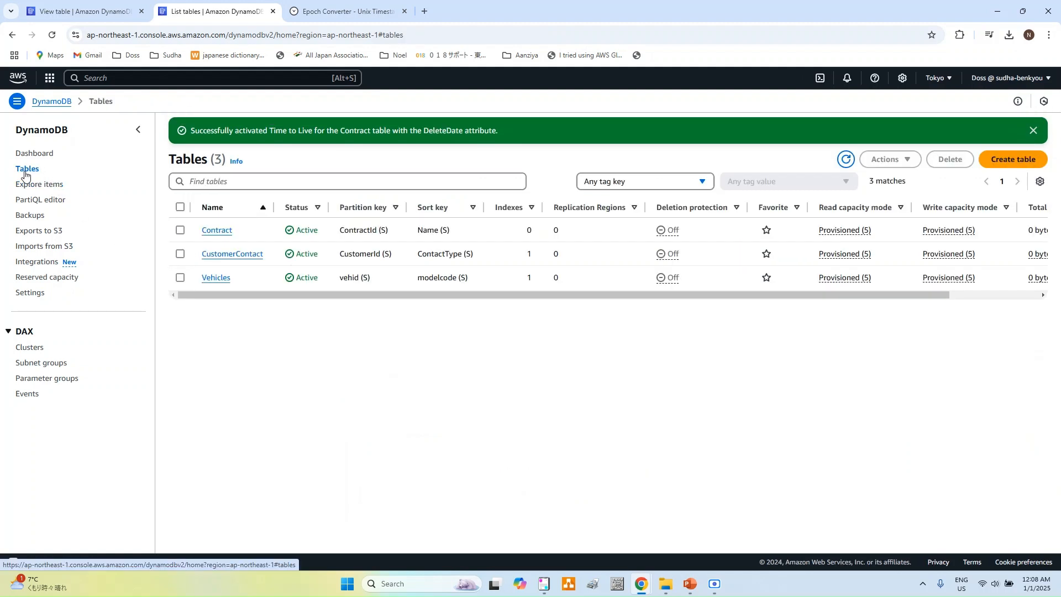
{"action": "left_click", "coordinate": [180, 207]}
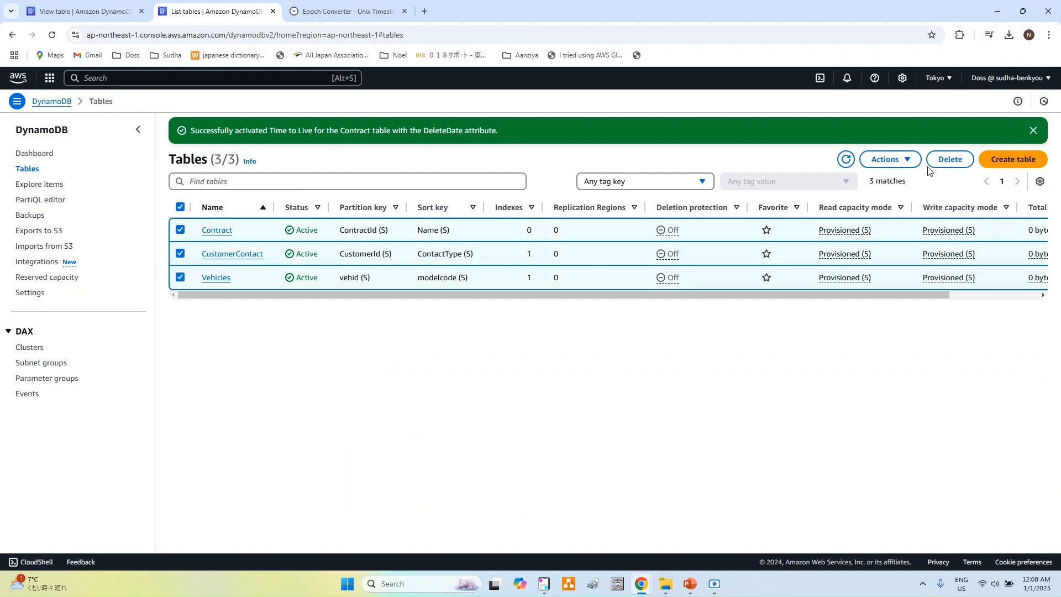
{"action": "left_click", "coordinate": [950, 159]}
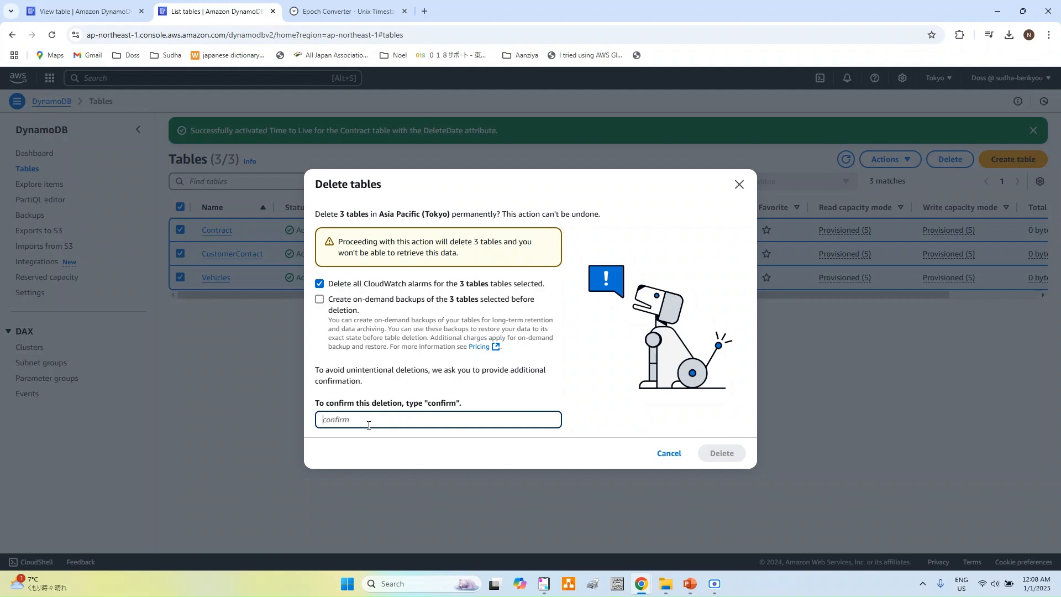
{"action": "type", "text": "confirm"}
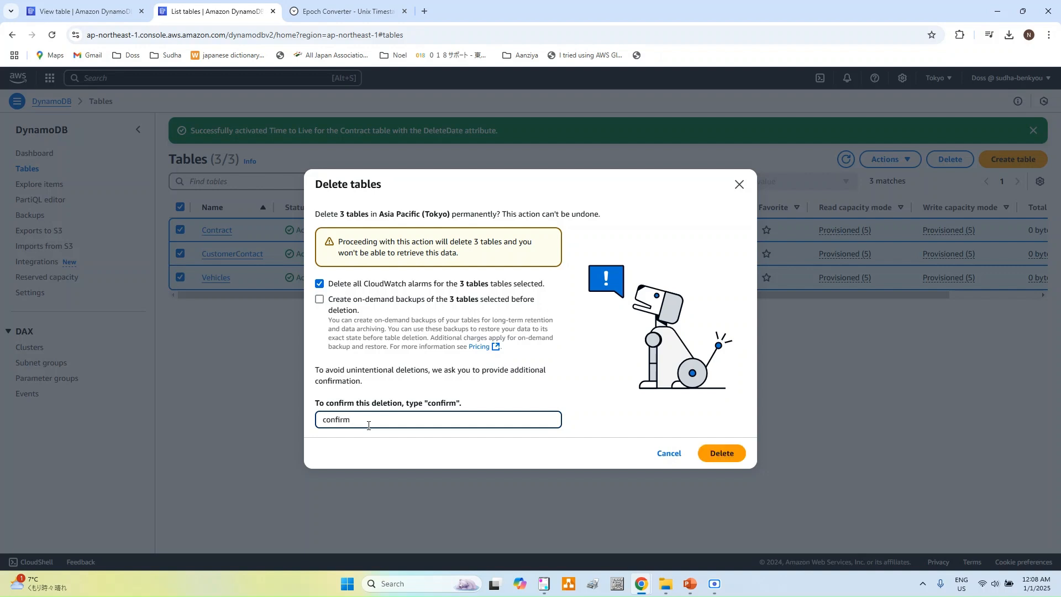
{"action": "left_click", "coordinate": [724, 454]}
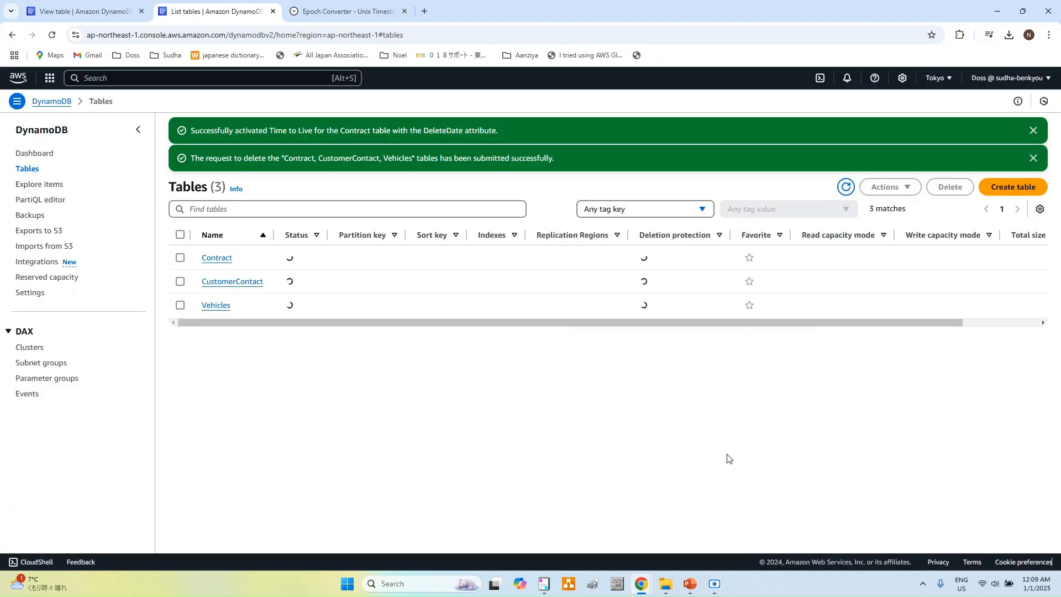